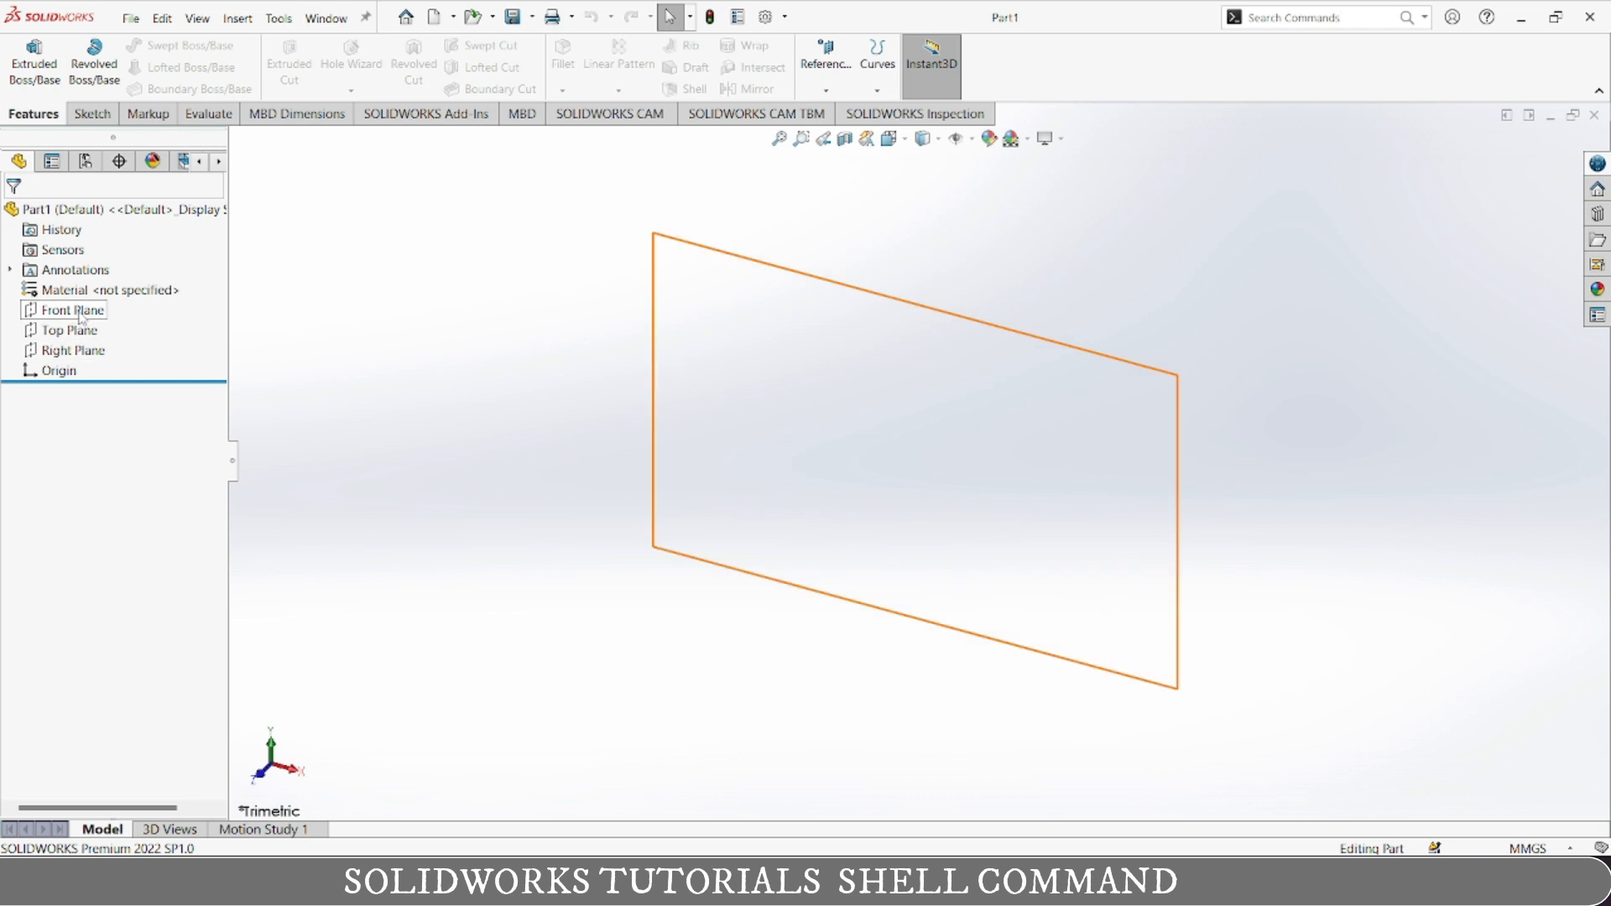
# - Start a sketch on the Front Plane and draw a vertical centerline through the origin, extending mostly above it
pyautogui.click(104, 284)
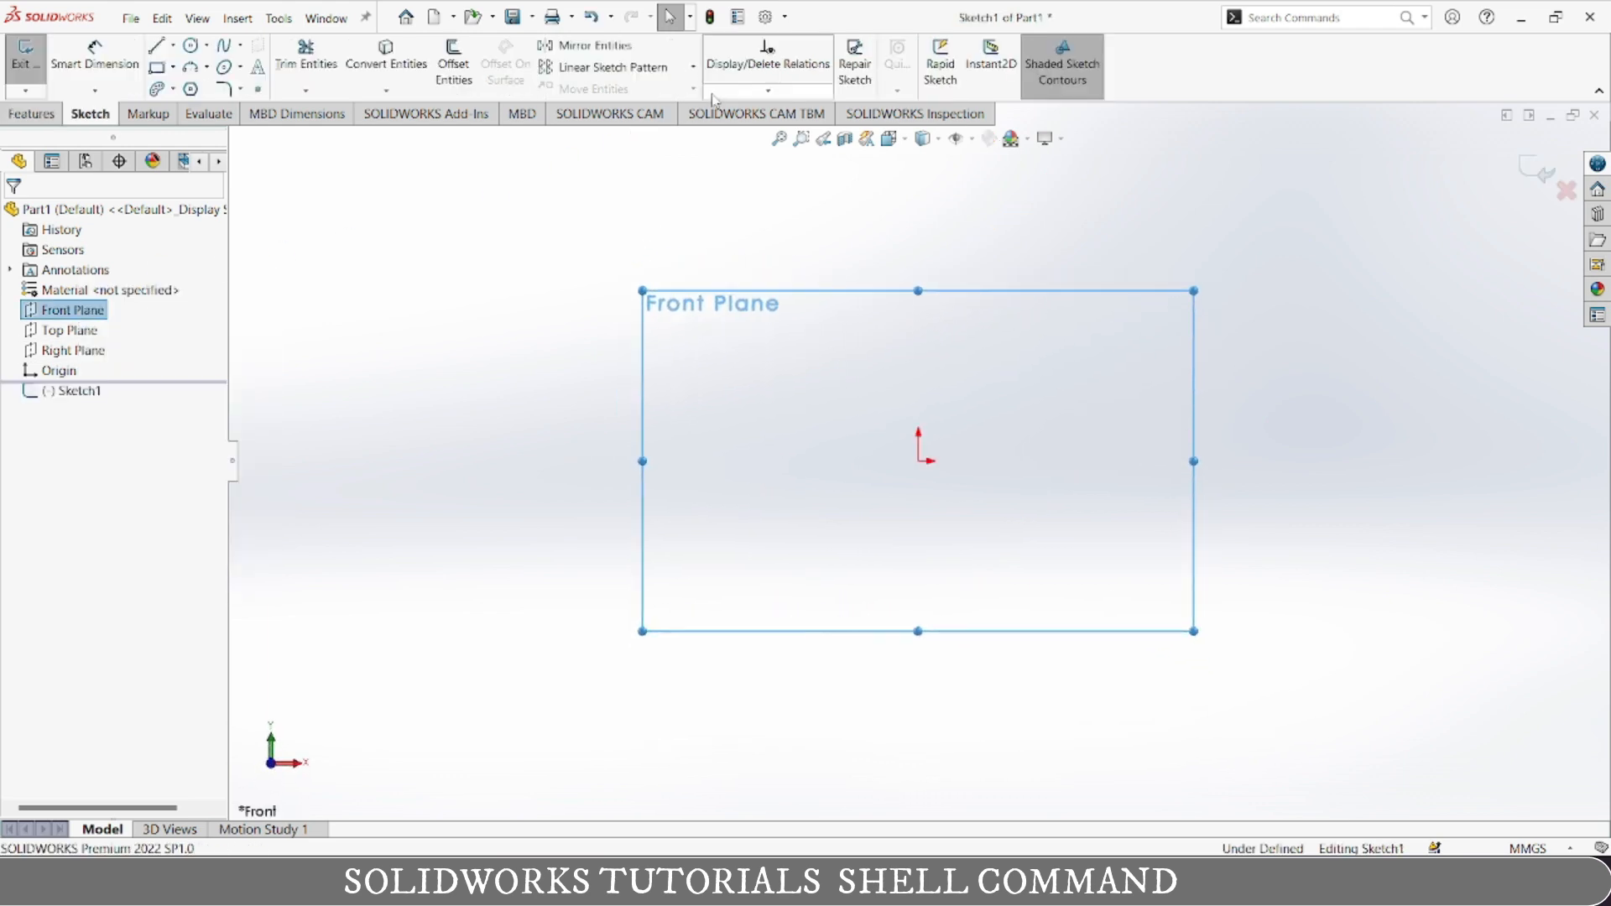
pyautogui.click(34, 114)
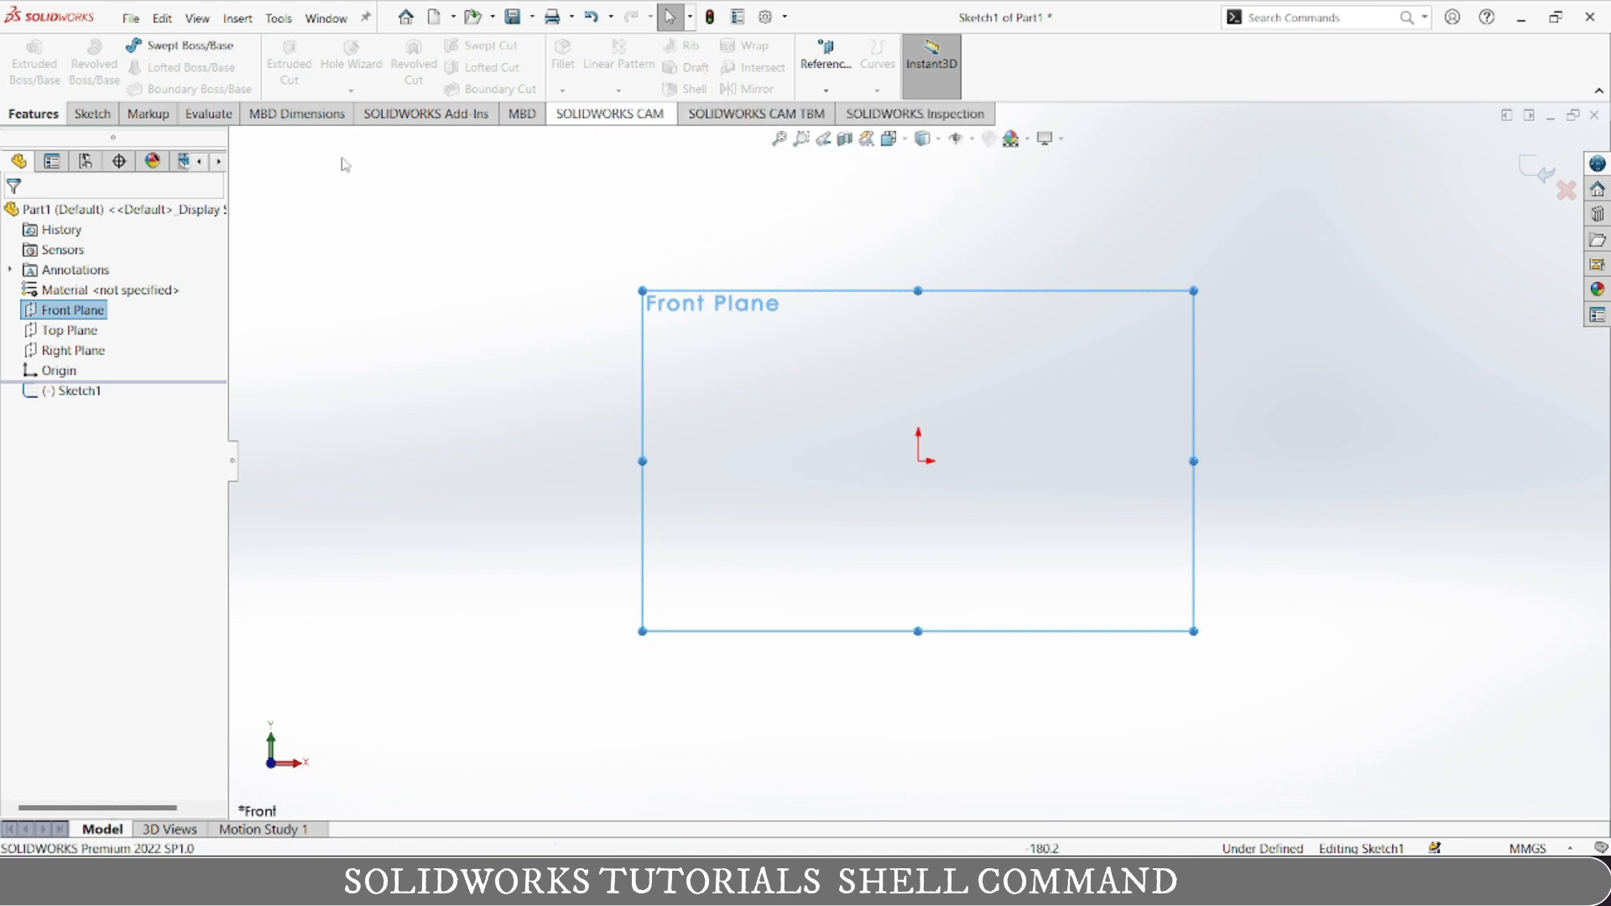
pyautogui.click(91, 114)
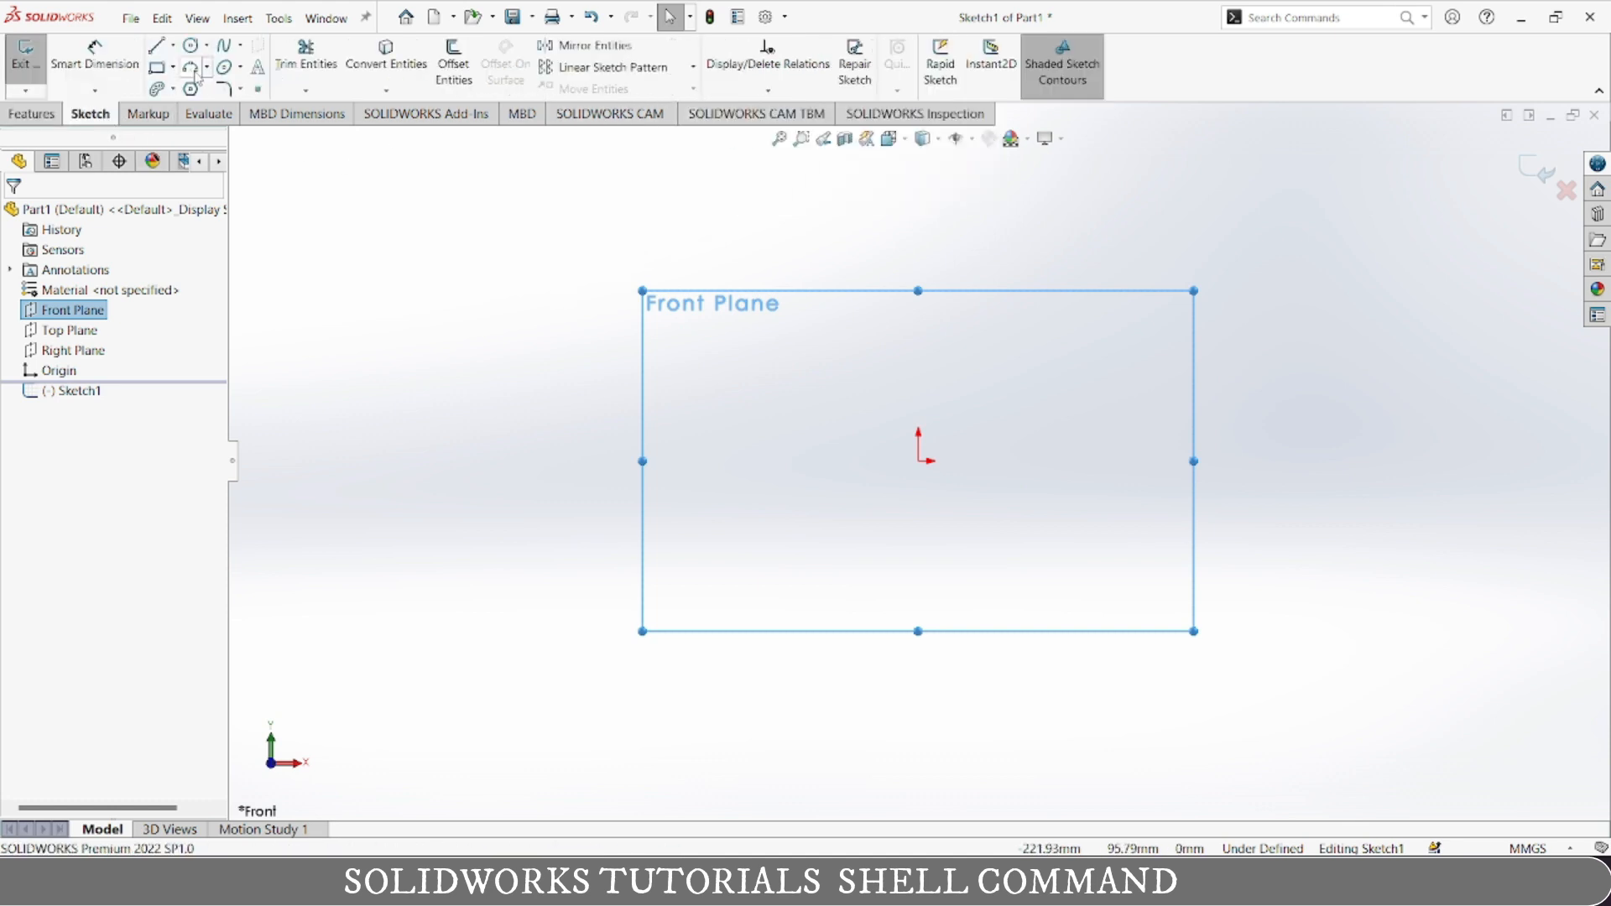
pyautogui.click(174, 46)
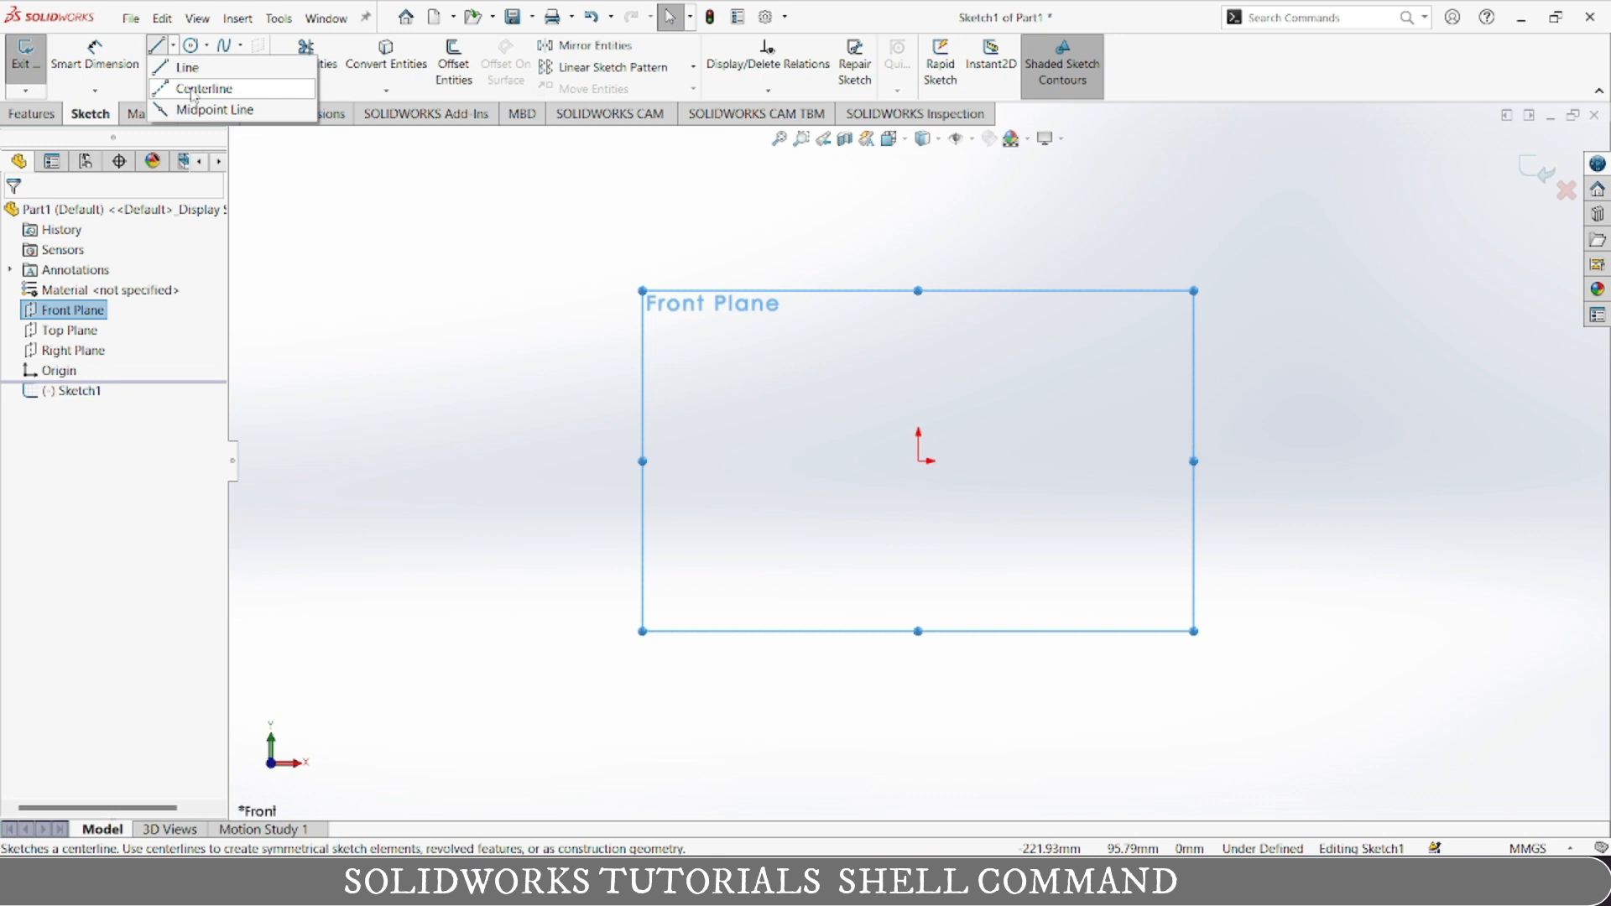
pyautogui.click(193, 89)
pyautogui.scroll(3, 906, 467)
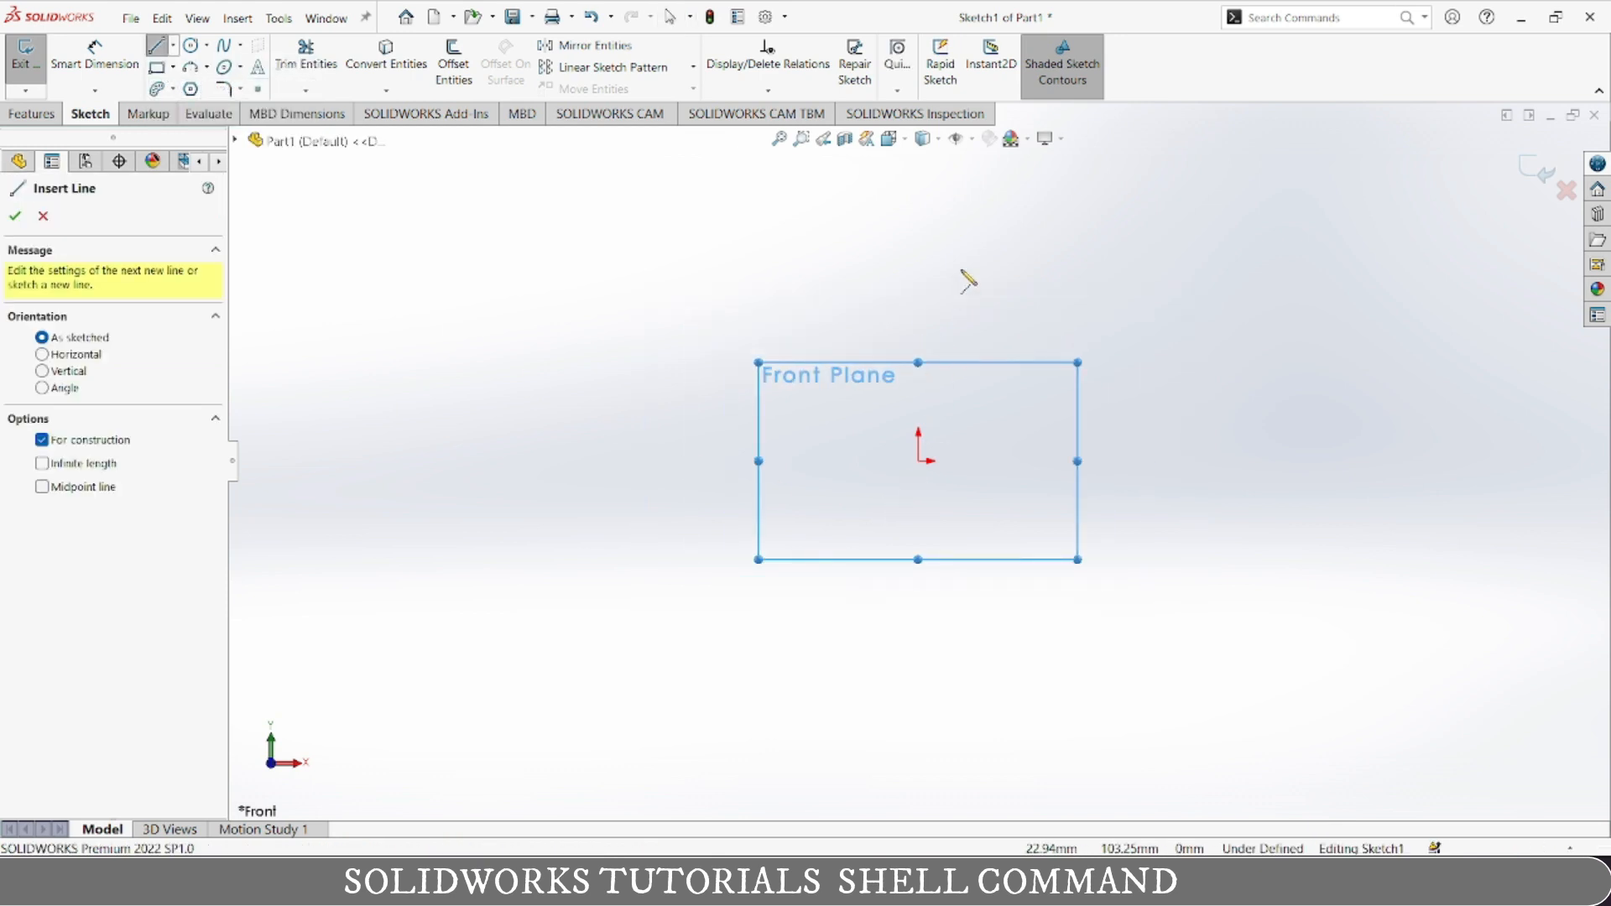
pyautogui.moveTo(917, 183); pyautogui.dragTo(898, 325)
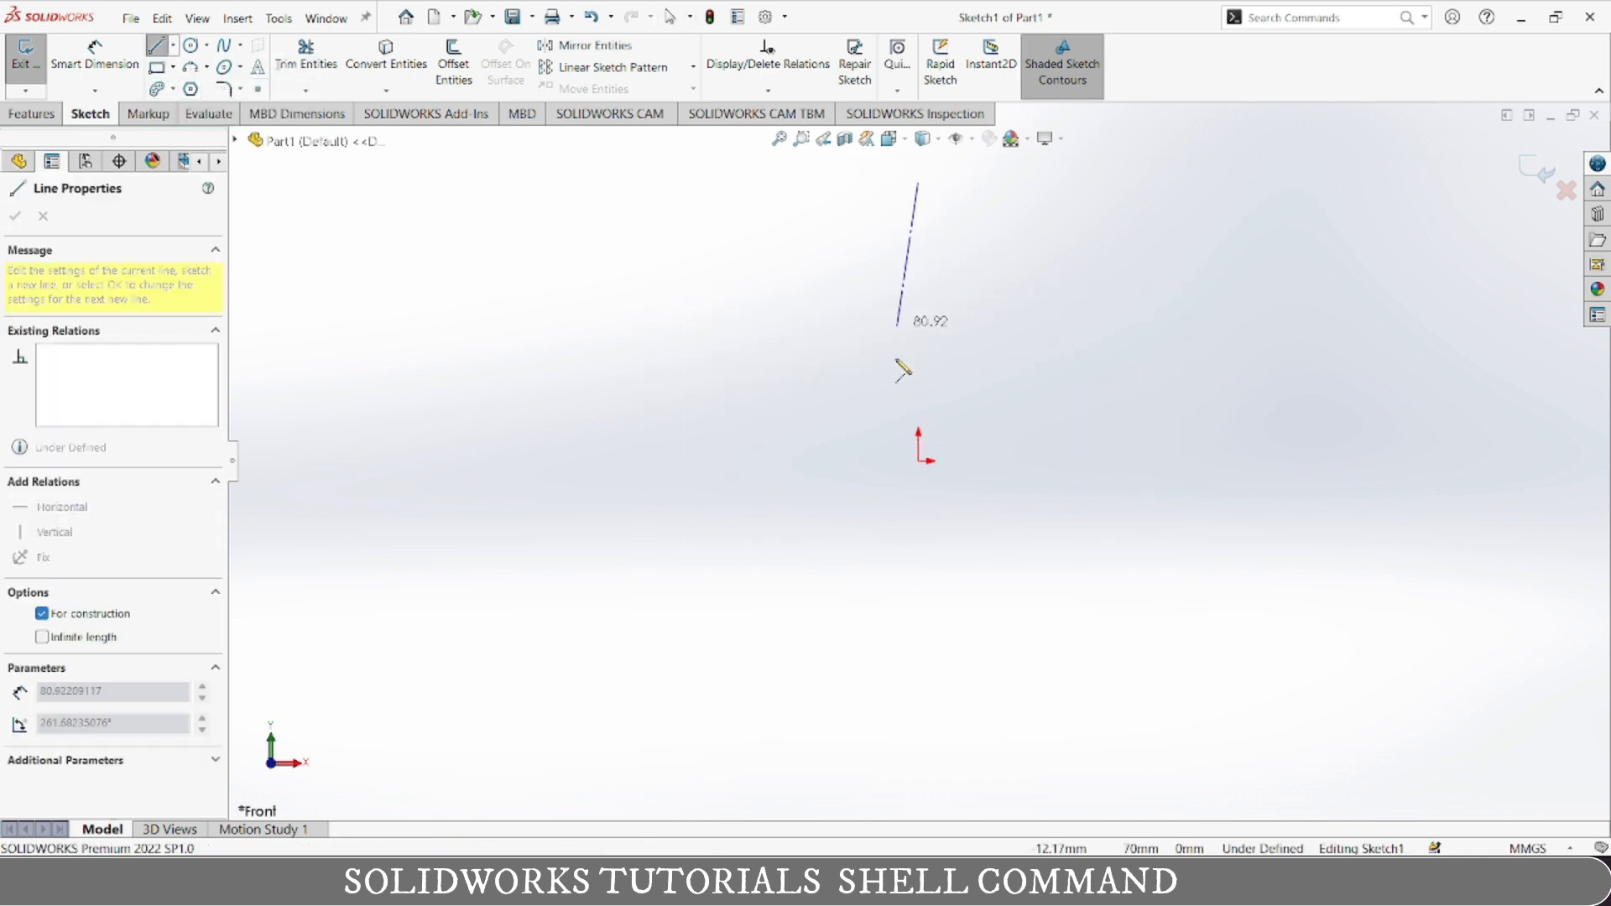
pyautogui.click(919, 518)
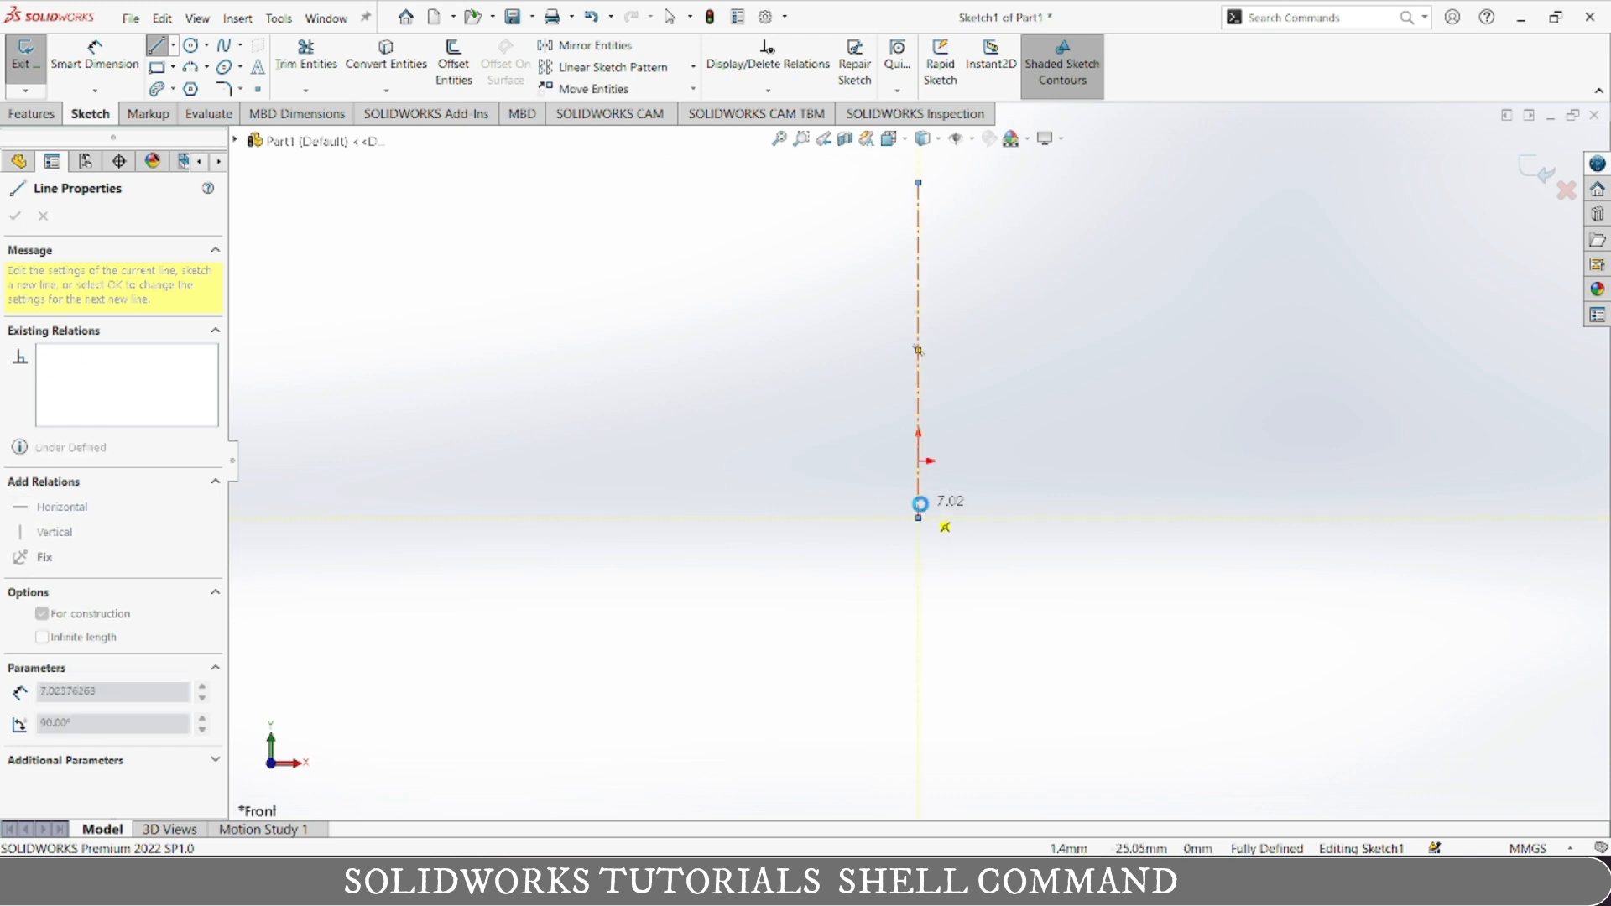
pyautogui.press('Escape')
# - Sketch a horizontal centerline about 370 mm long through the origin, extending mostly along positive X
pyautogui.click(173, 45)
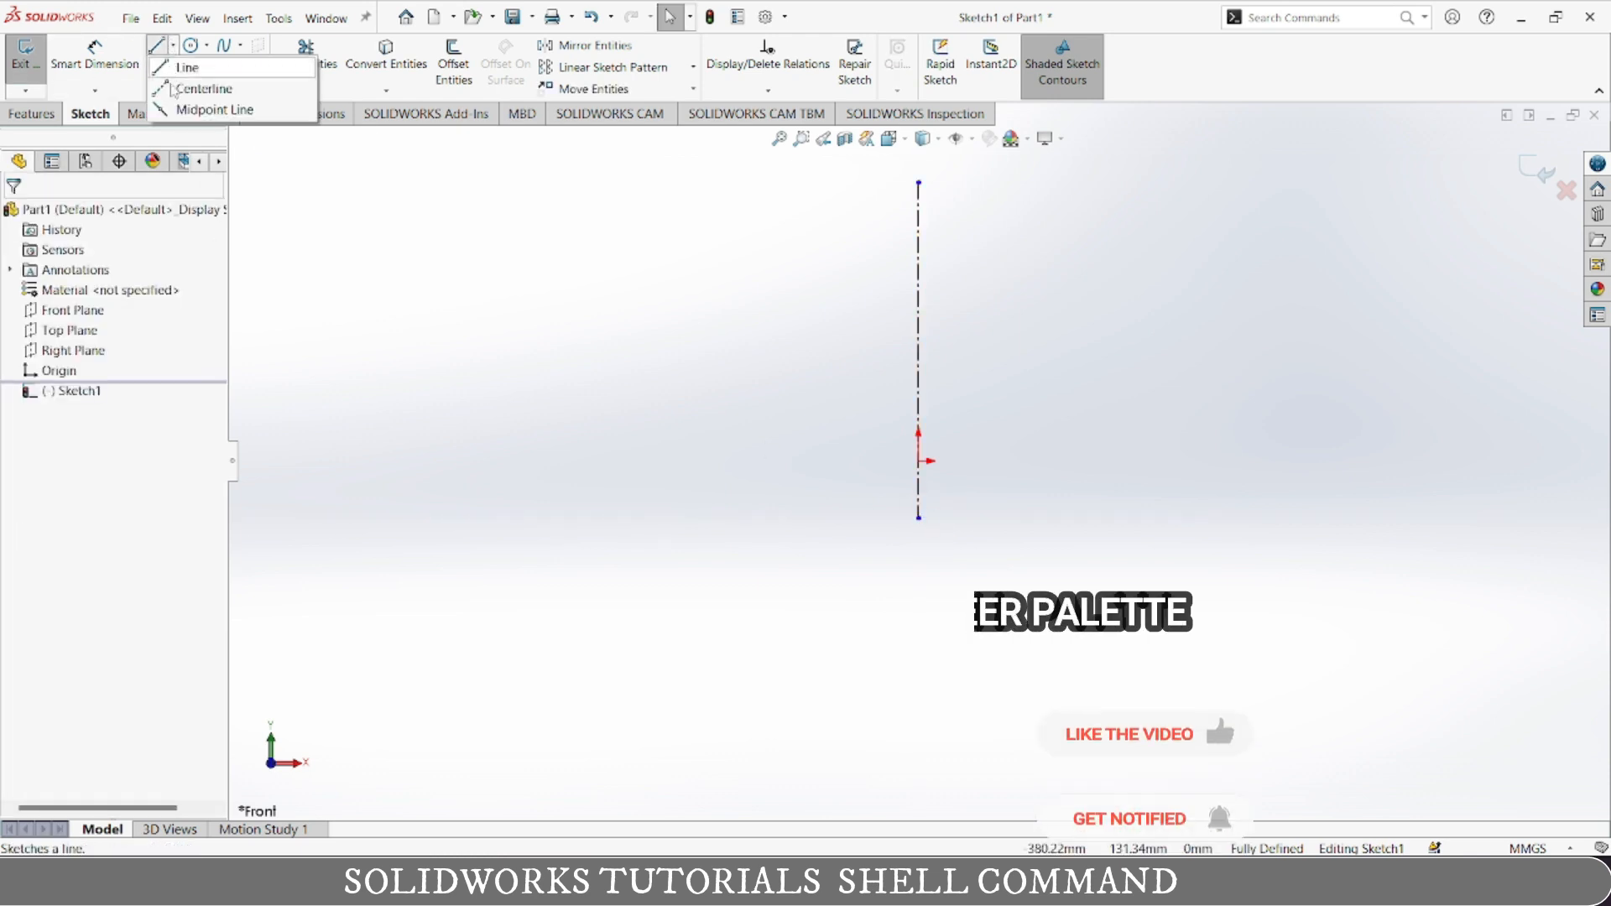
pyautogui.click(173, 89)
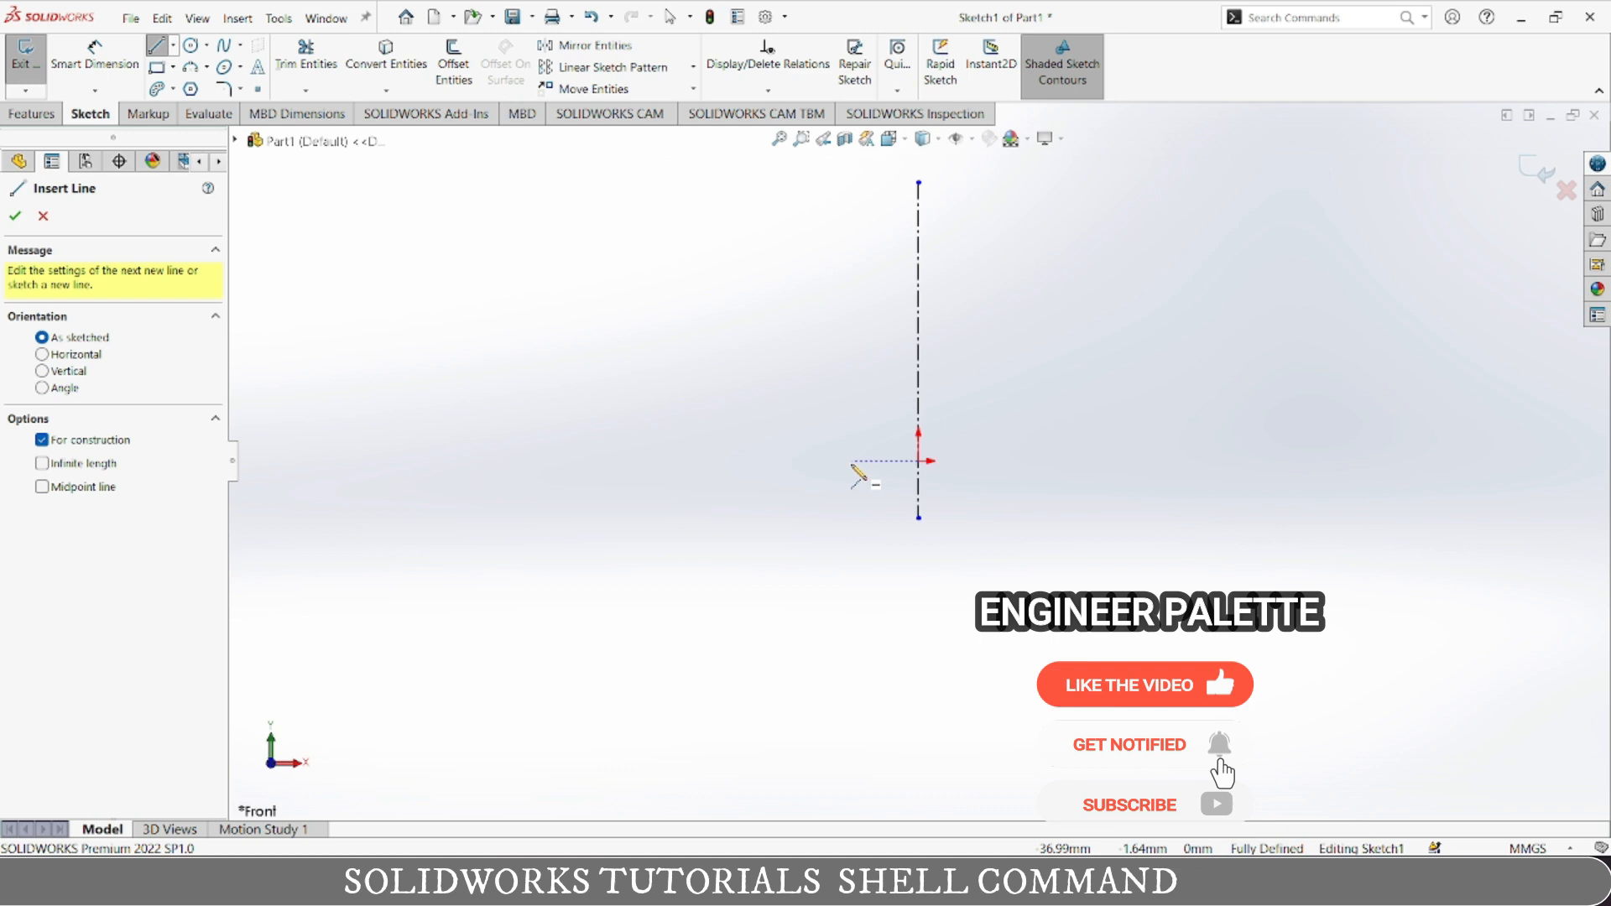
pyautogui.click(919, 461)
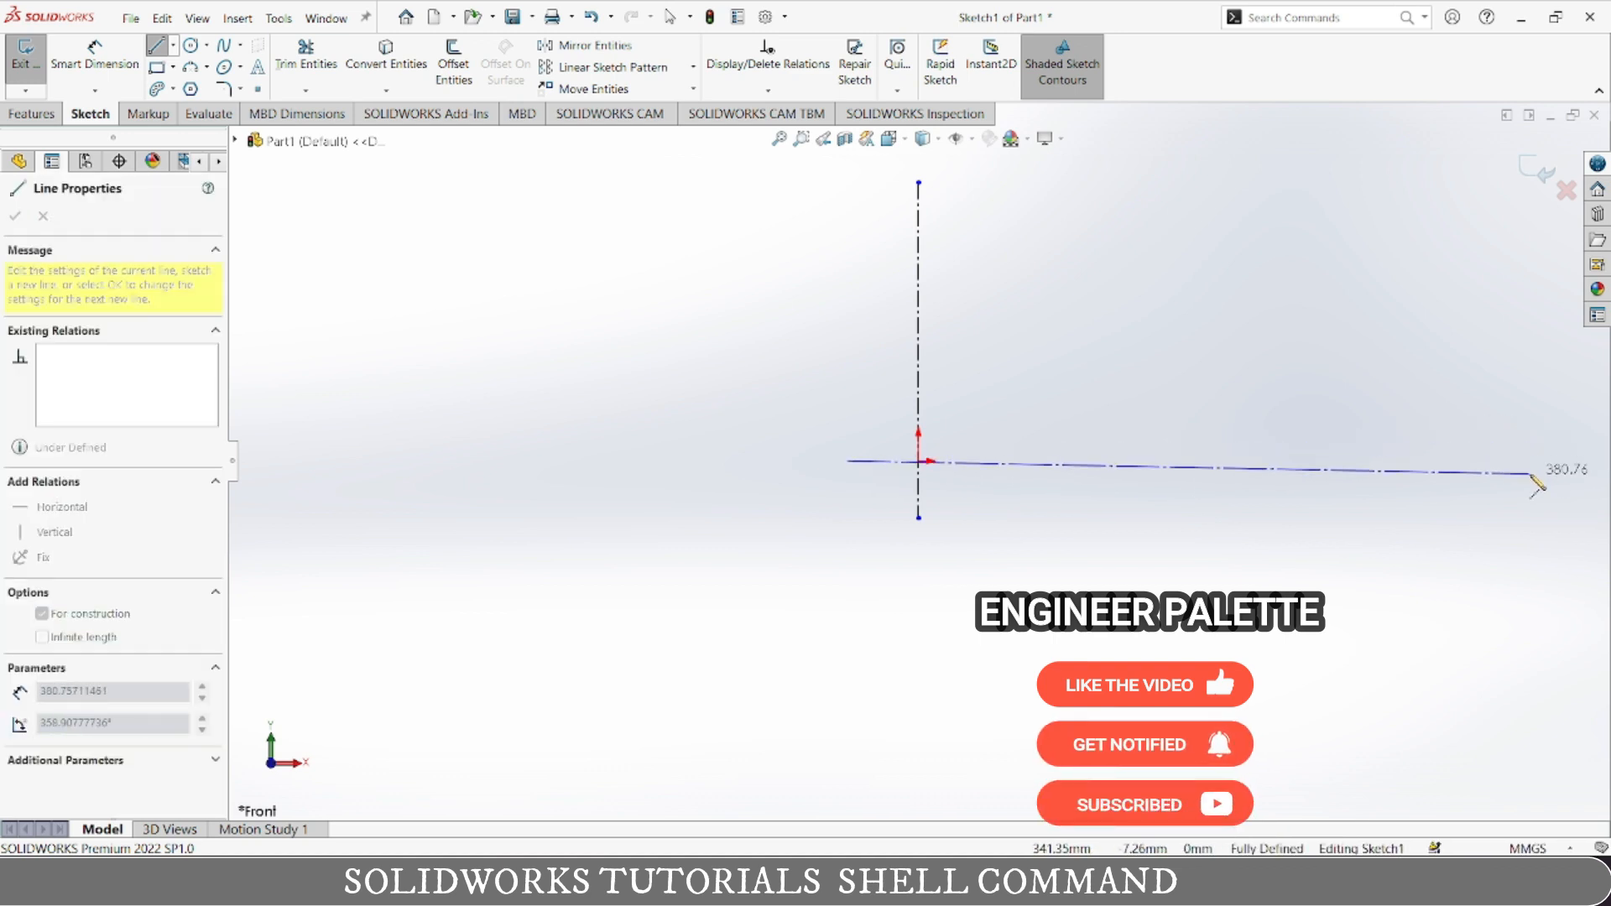
pyautogui.click(1510, 460)
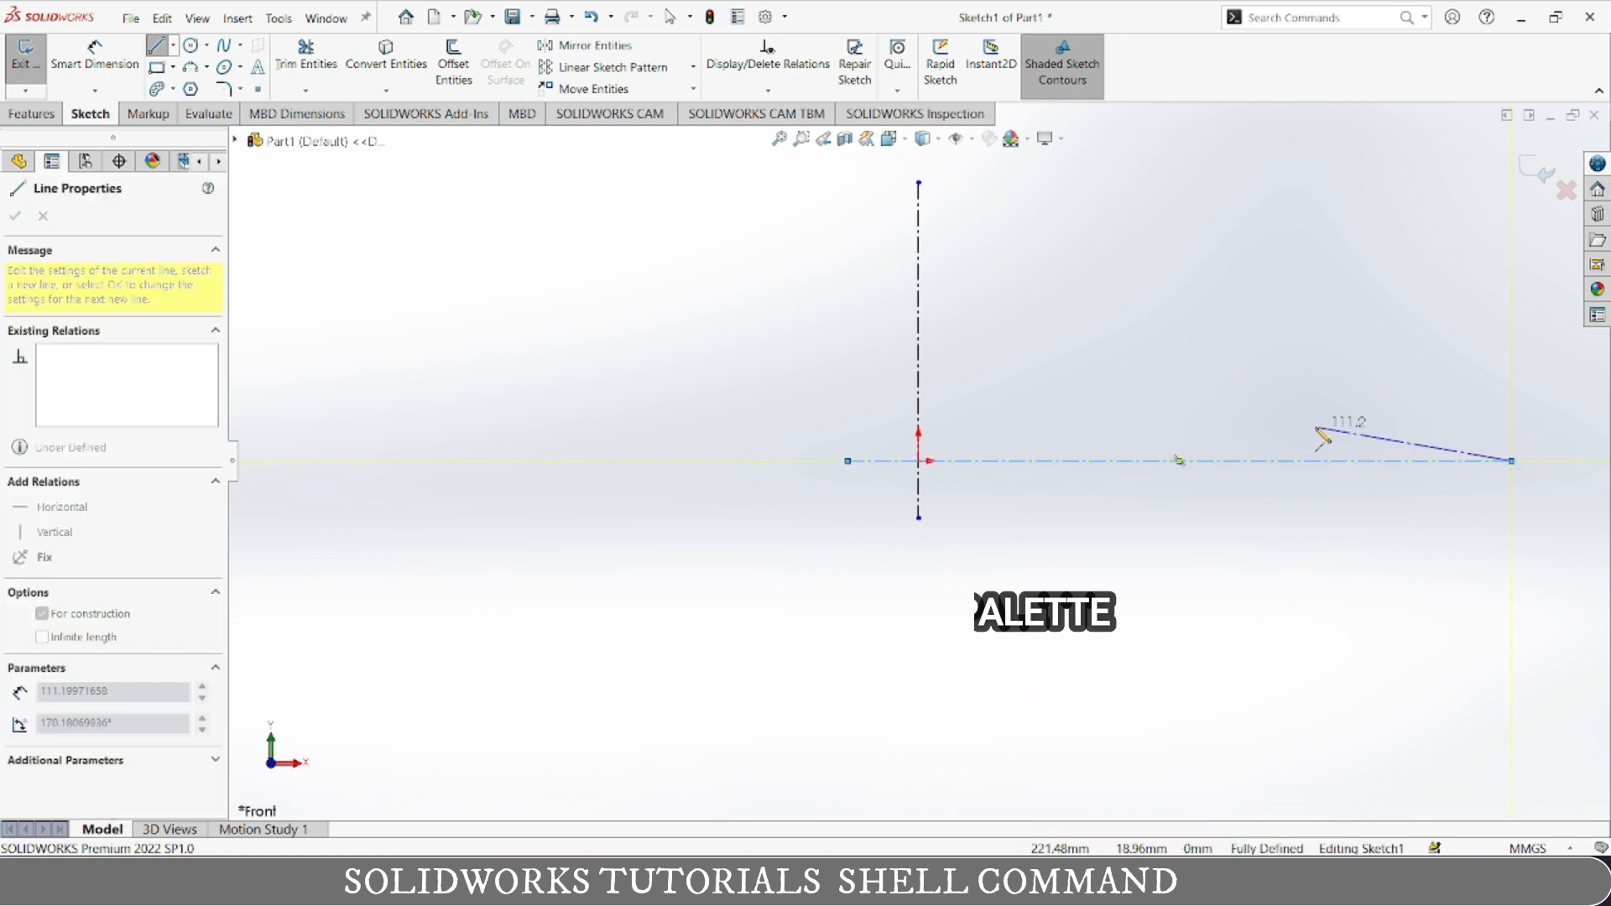
pyautogui.press('Escape')
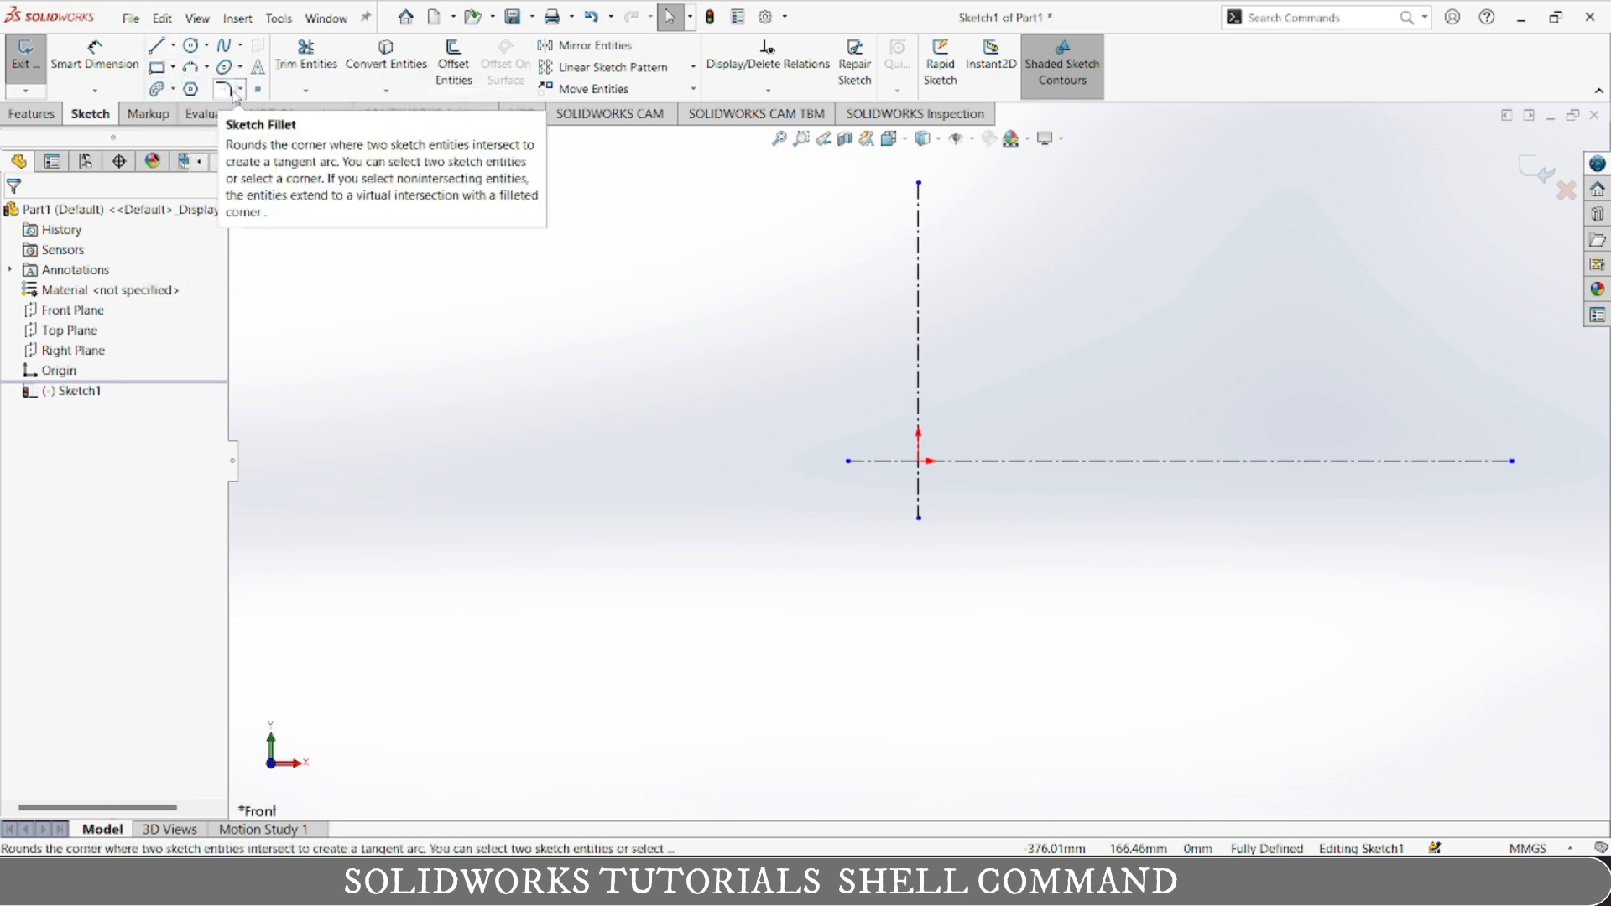
# - Sketch a wavy six-point spline beside the vertical centerline, bulging near its upper end and flaring outward near the base
pyautogui.click(226, 47)
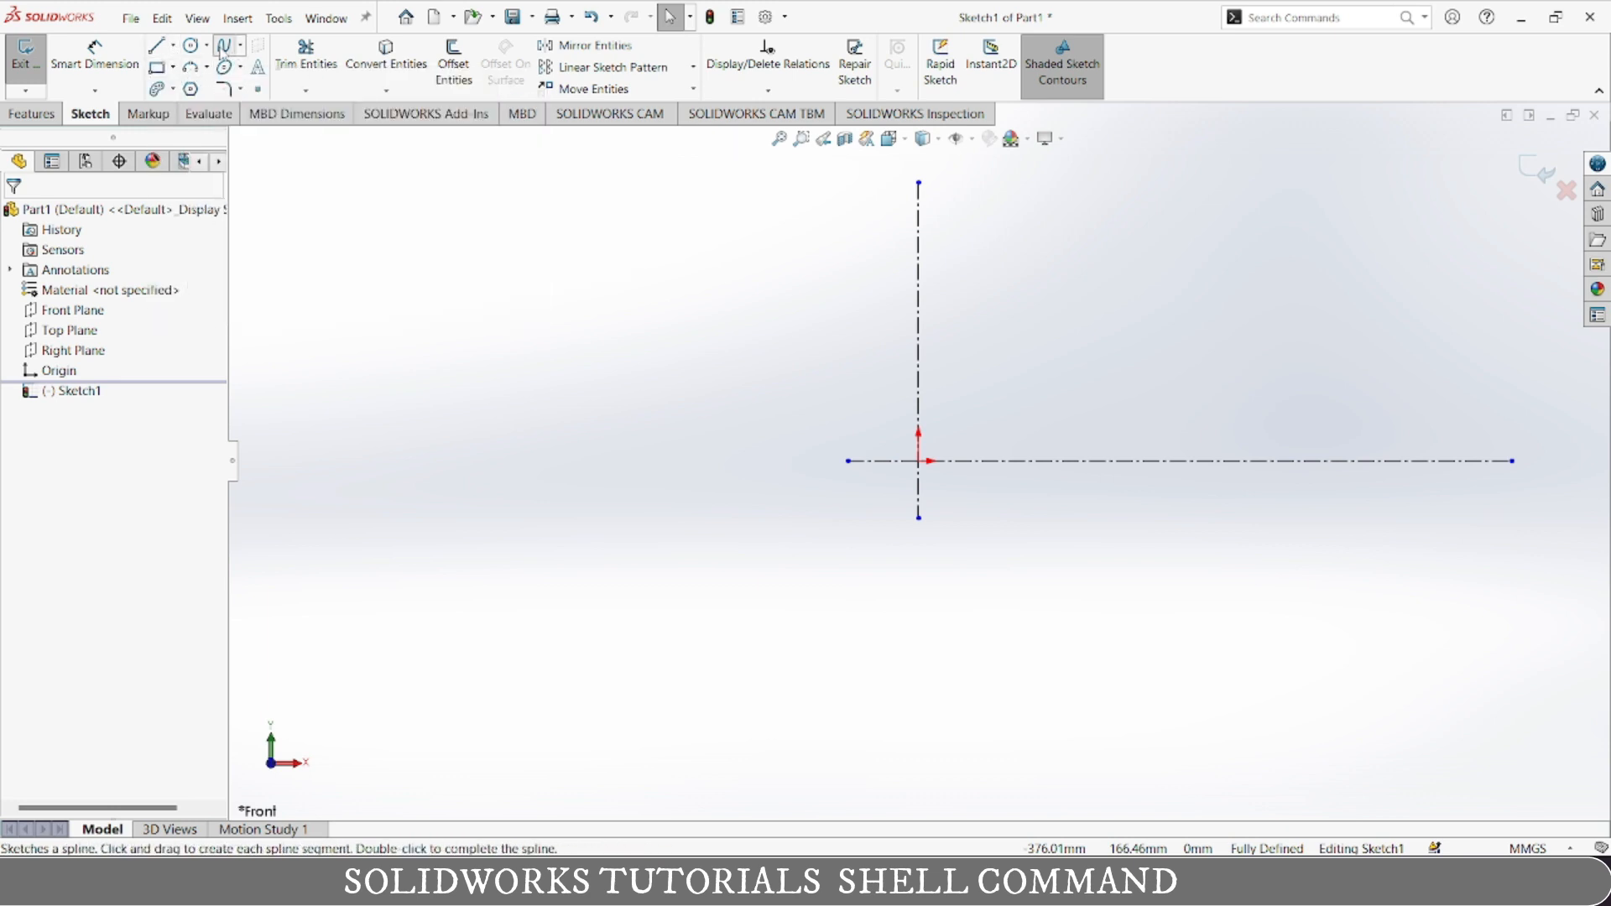
pyautogui.click(991, 204)
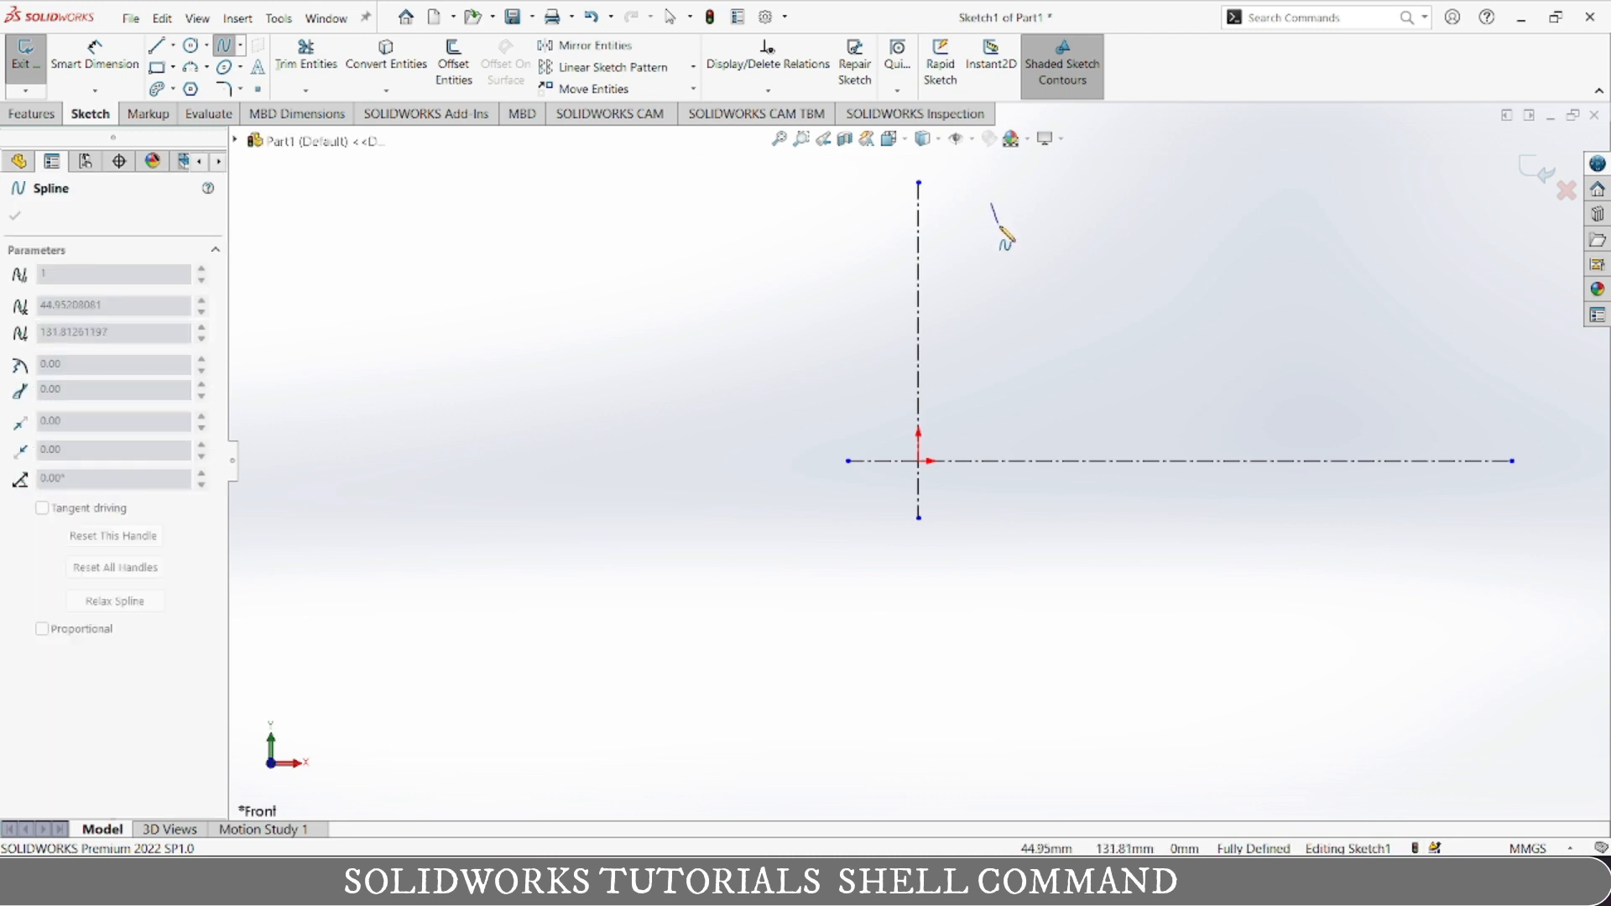
pyautogui.click(1004, 250)
pyautogui.click(985, 299)
pyautogui.click(984, 401)
pyautogui.click(1024, 461)
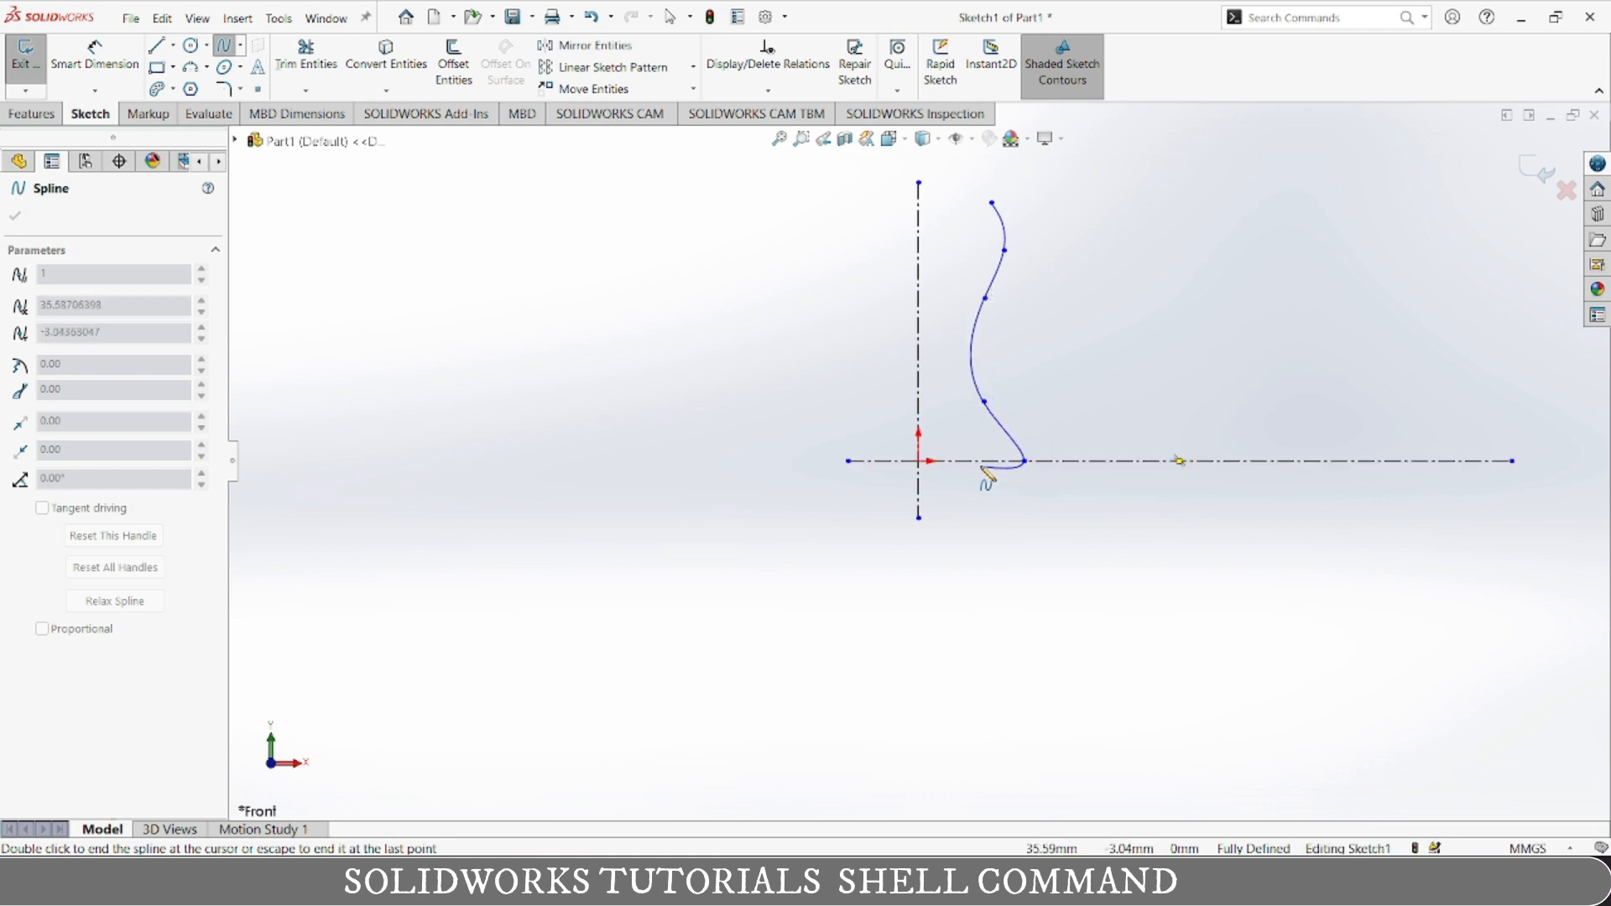
pyautogui.click(993, 479)
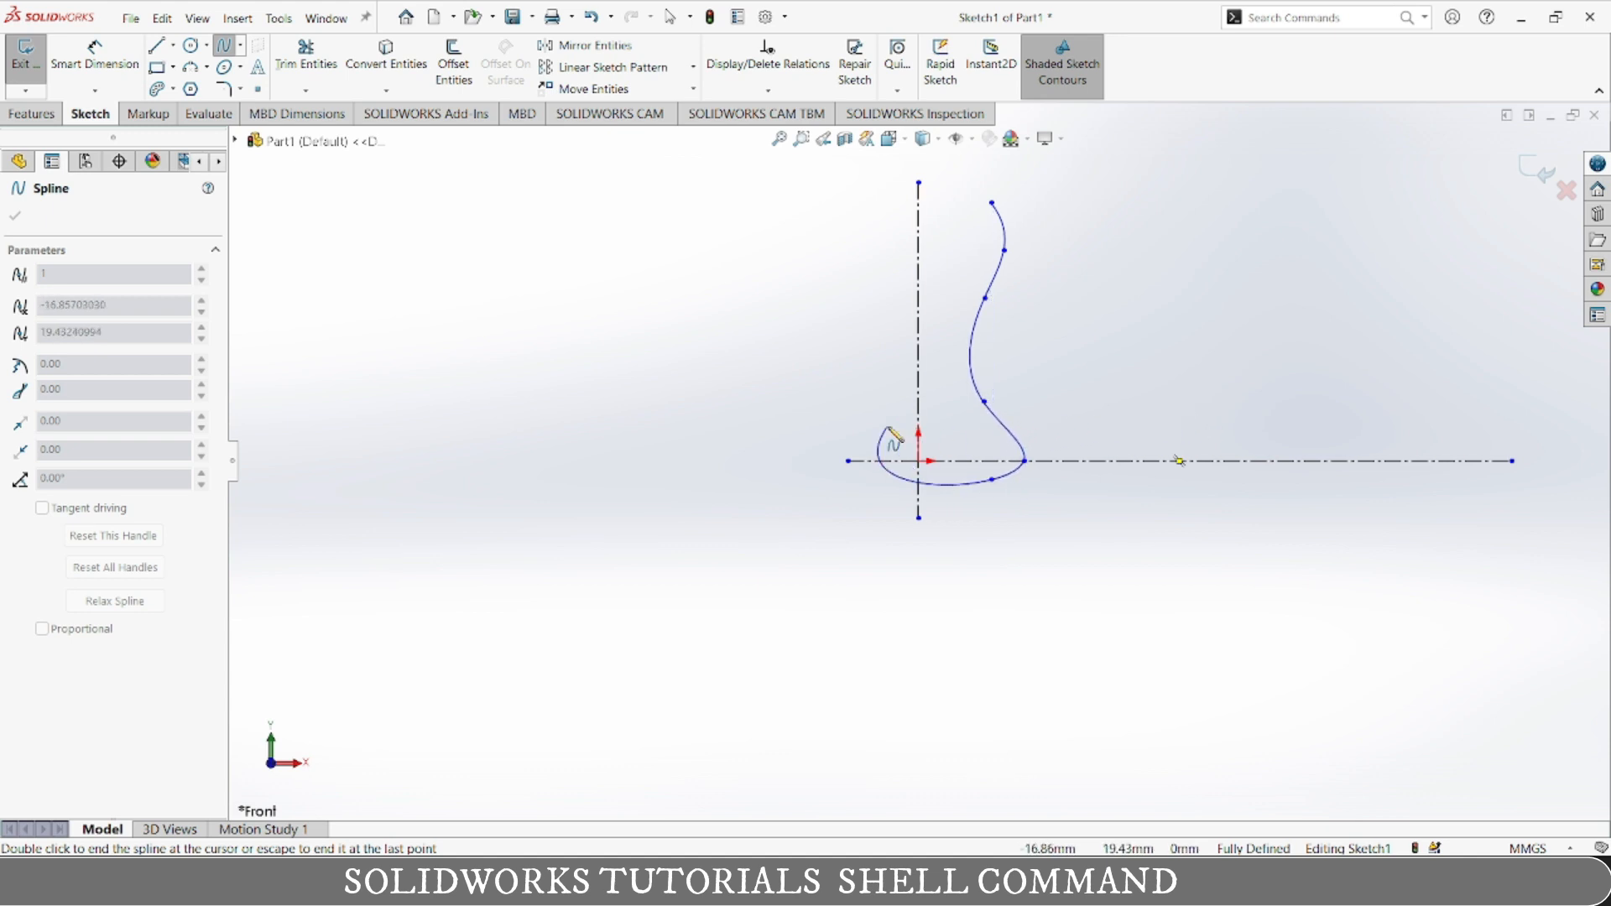
pyautogui.press('Escape')
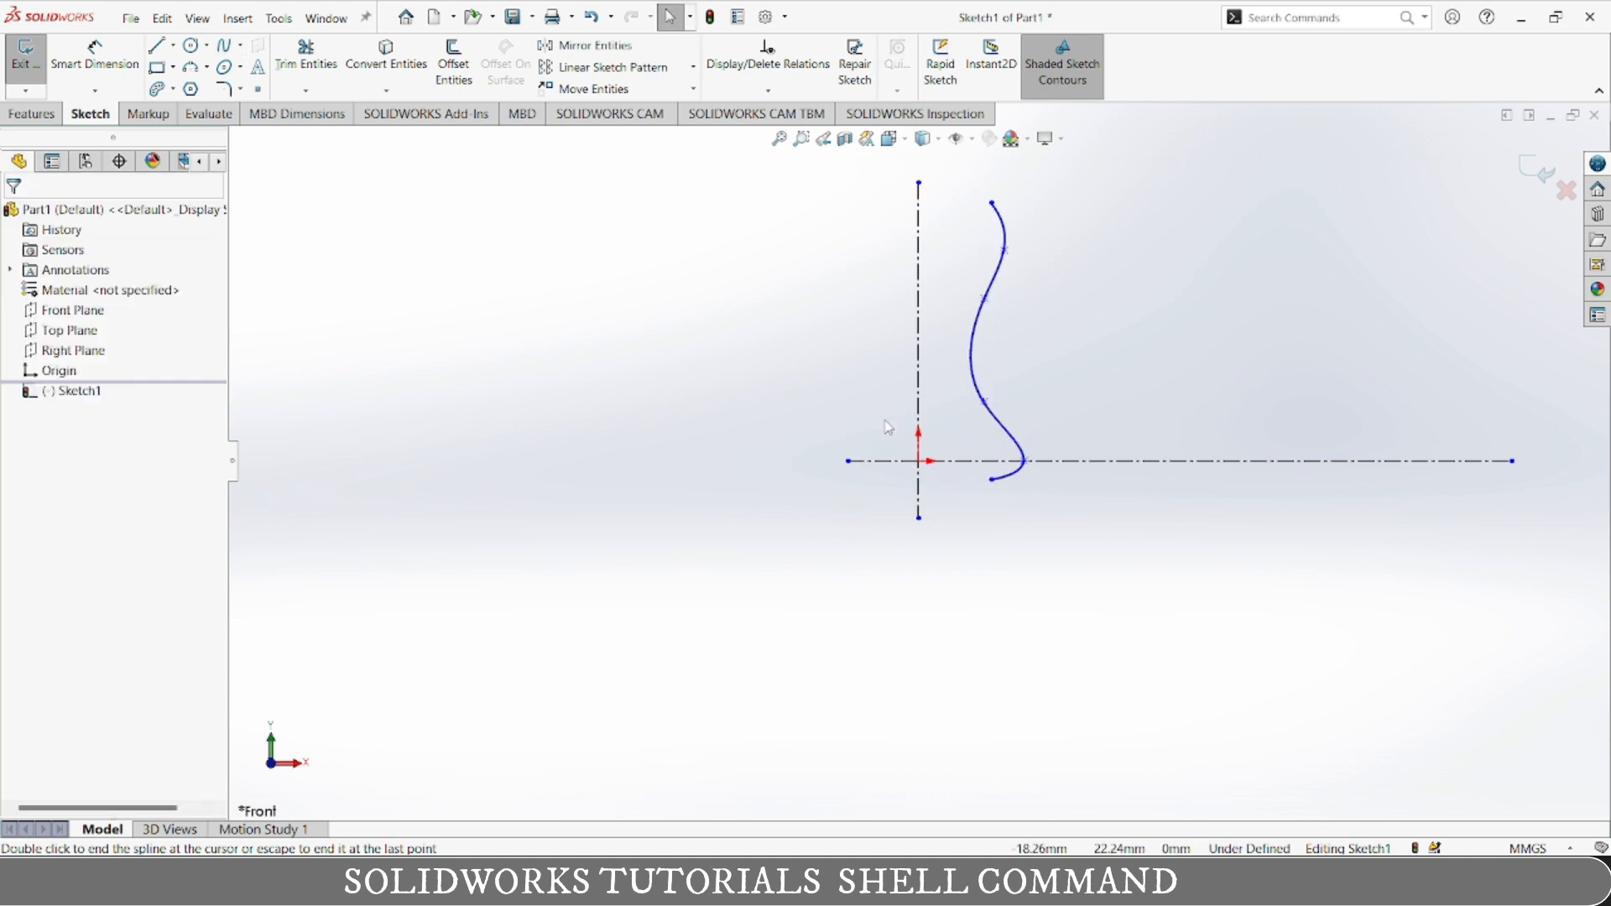
# - Connect the spline's lower end to the vertical centerline with a horizontal line, and delete the horizontal centerline
pyautogui.click(156, 45)
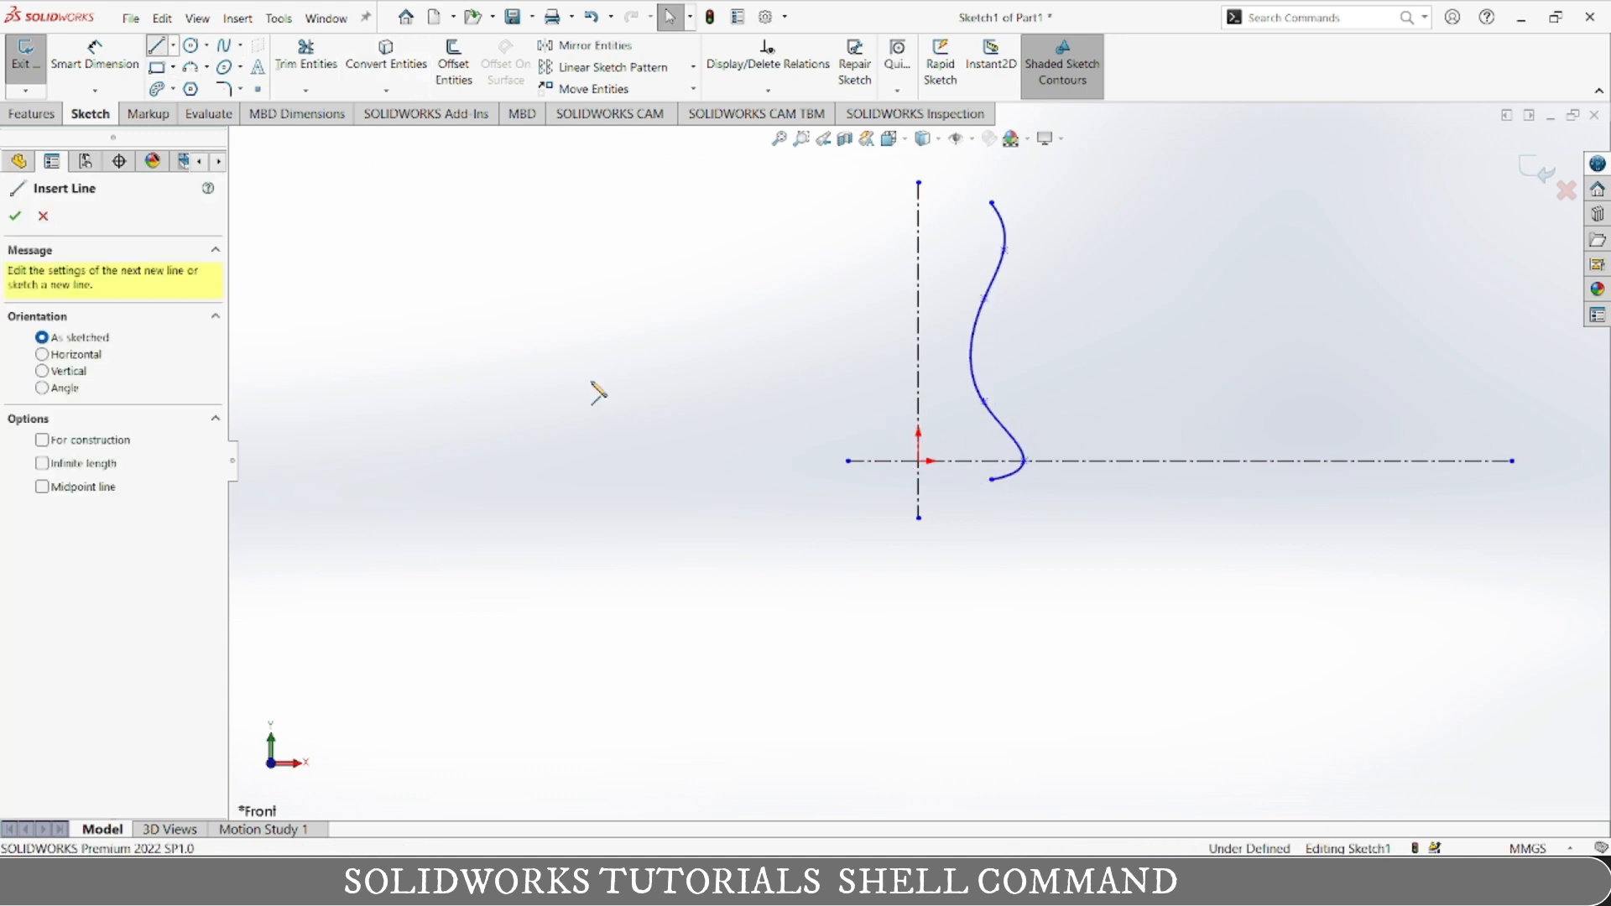
pyautogui.click(991, 479)
pyautogui.click(919, 480)
pyautogui.press('Escape')
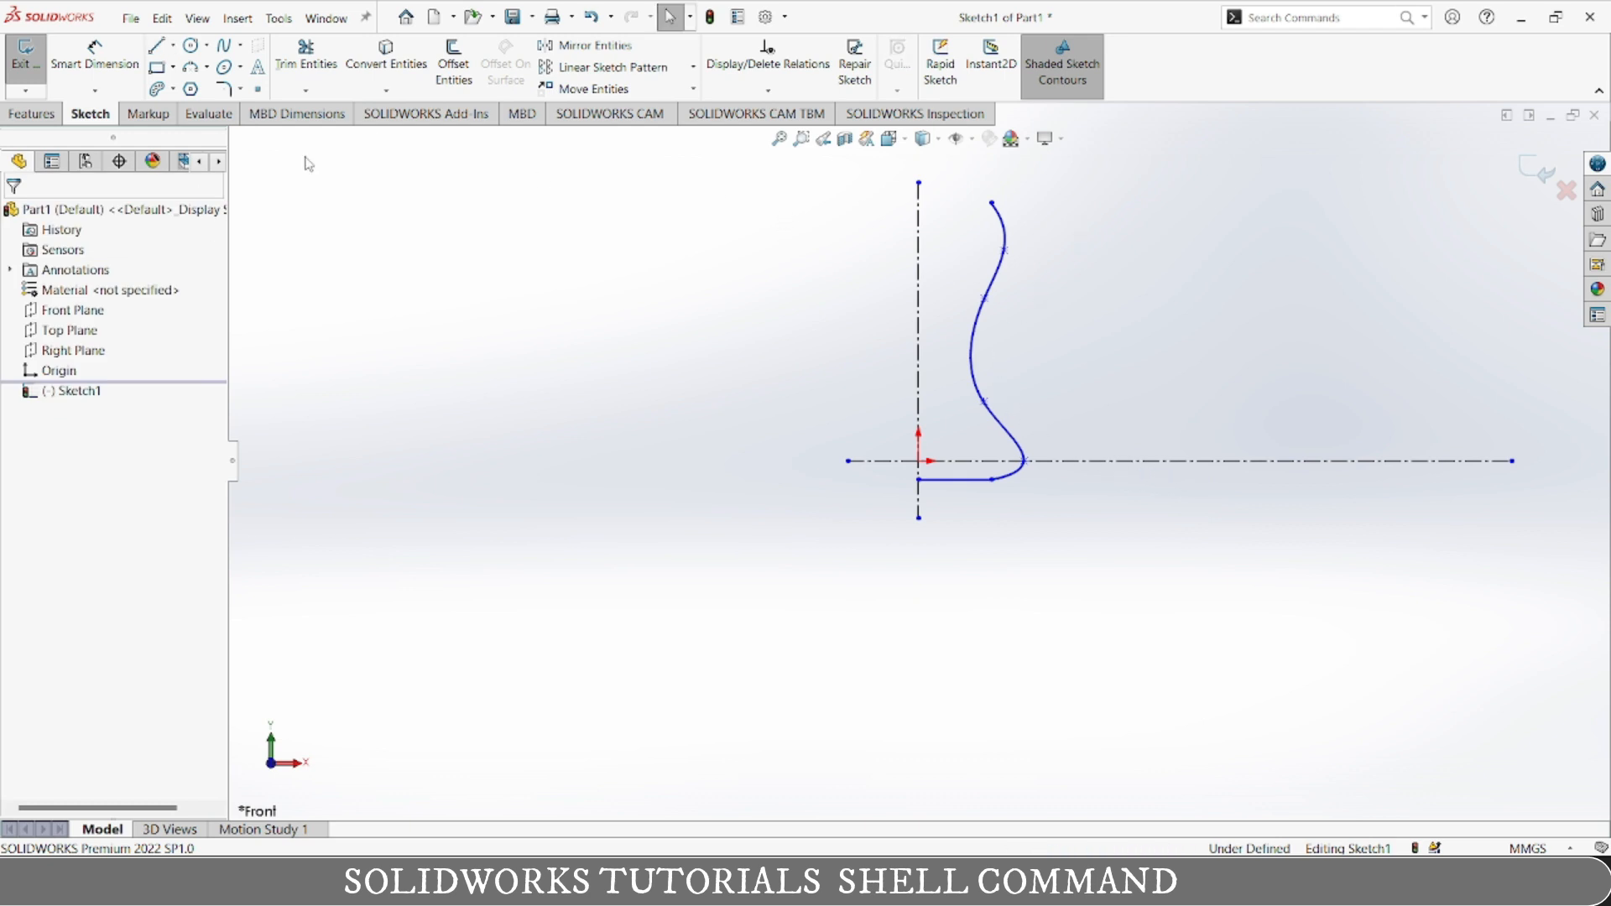
pyautogui.click(1208, 461)
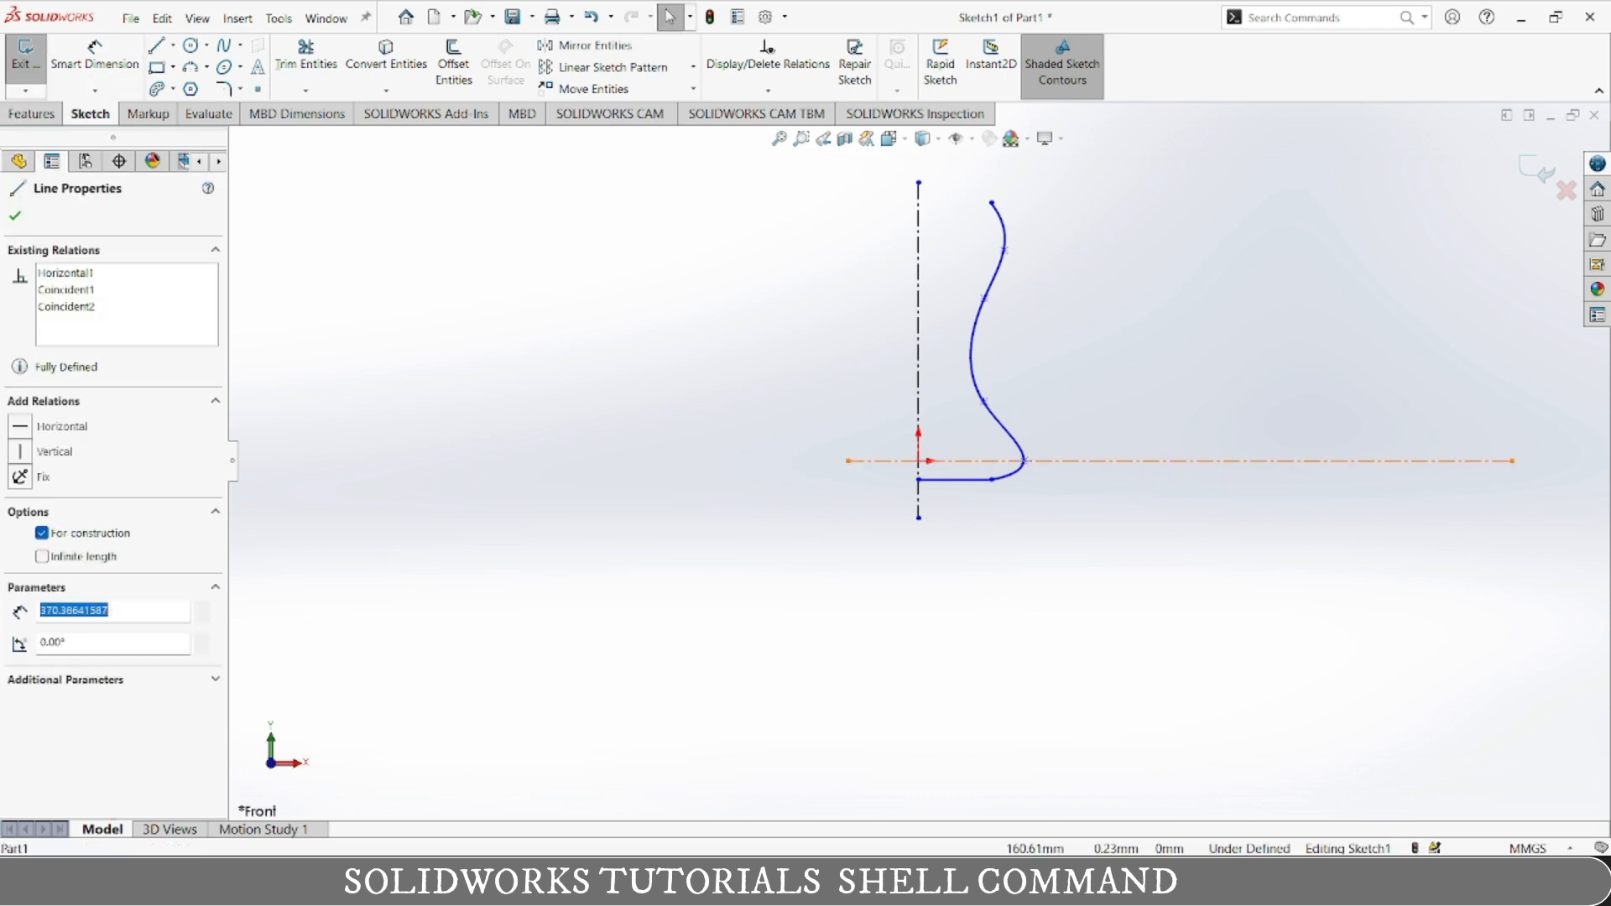
pyautogui.press('Delete')
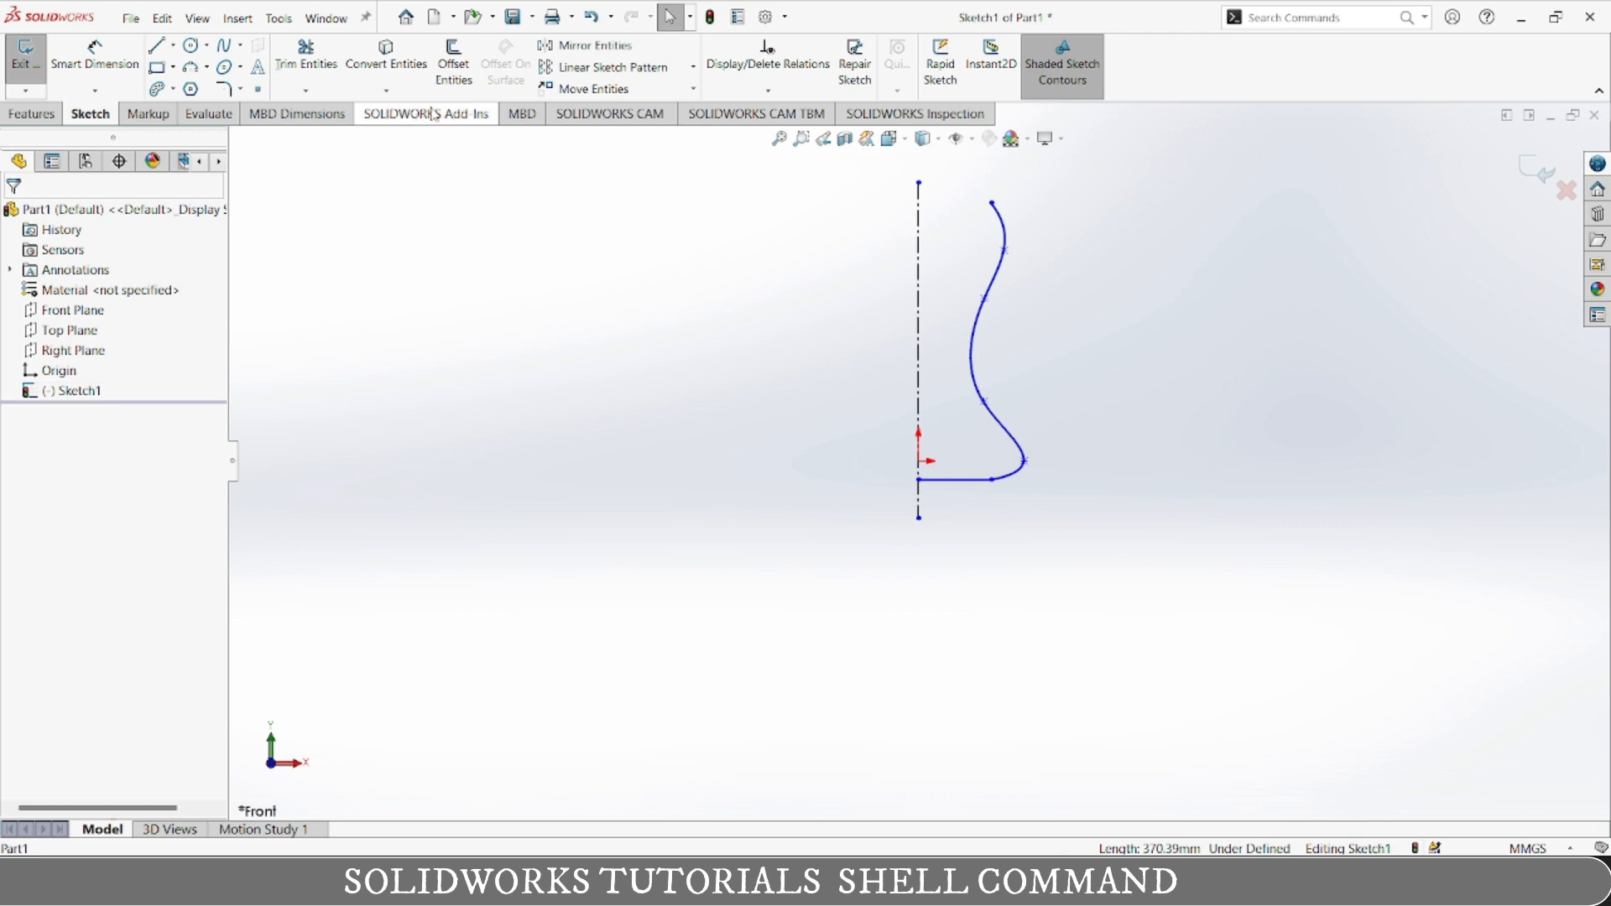
pyautogui.click(31, 113)
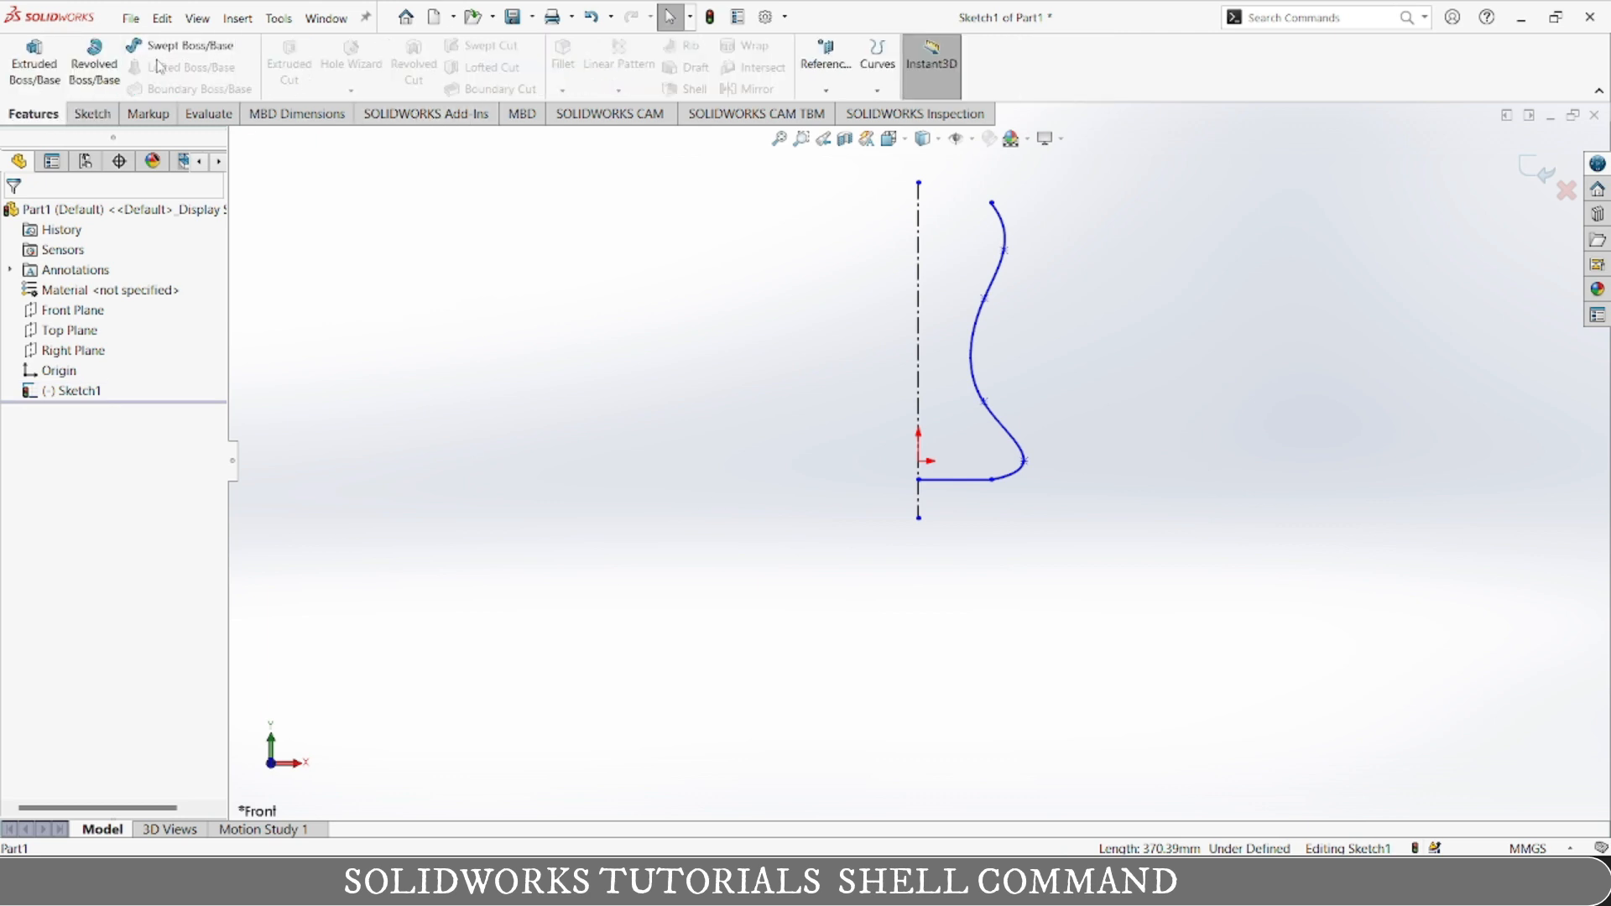
pyautogui.click(94, 63)
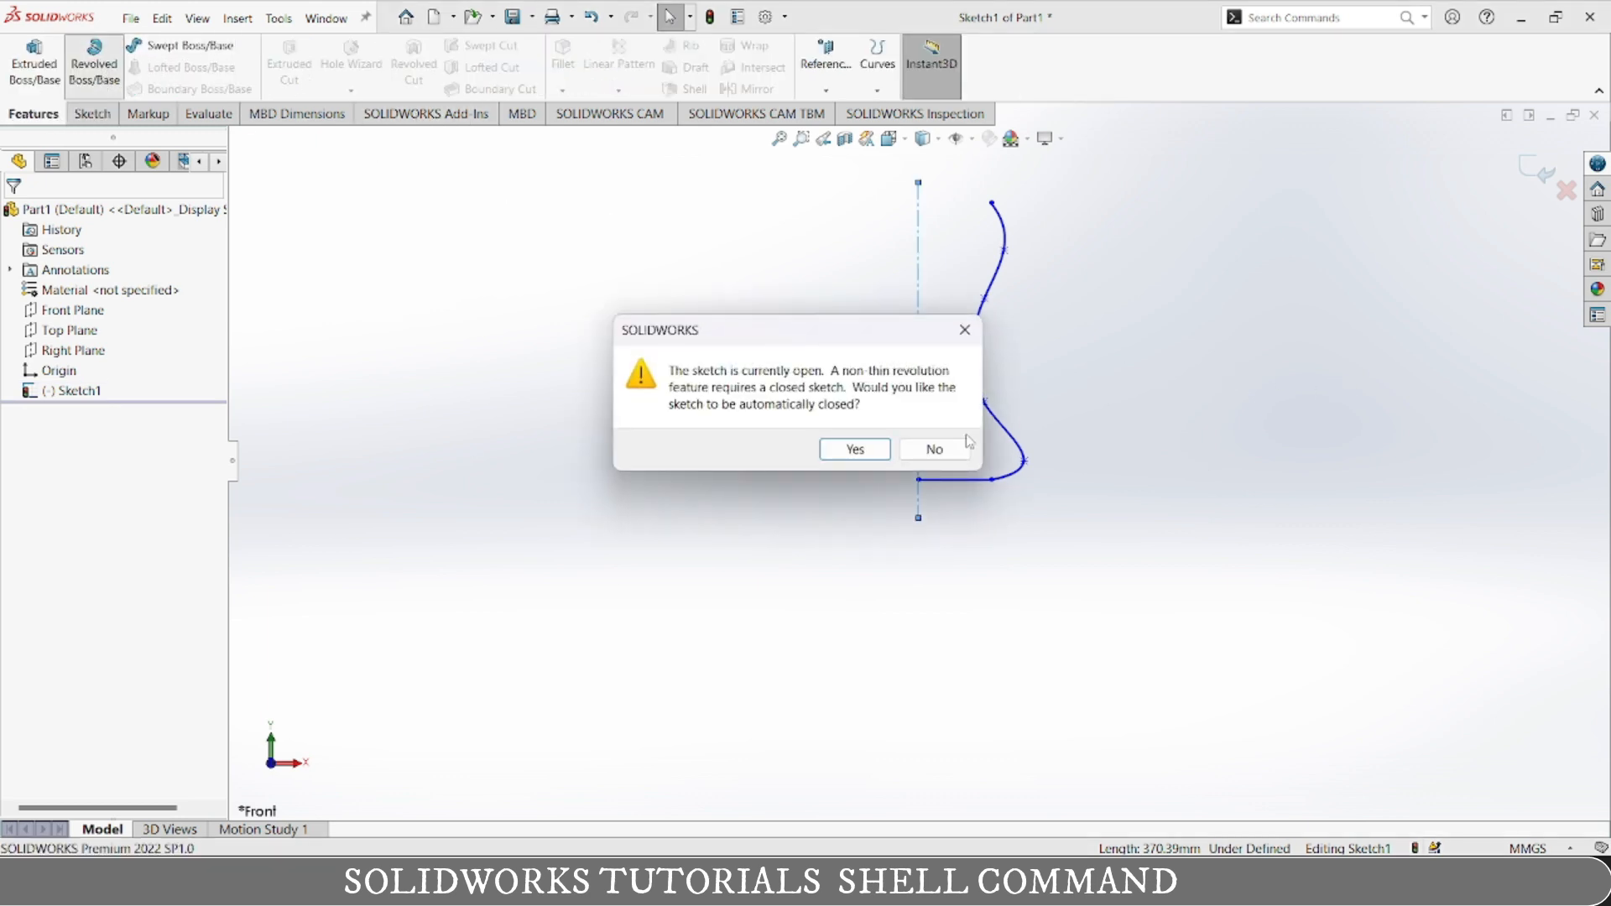
pyautogui.click(934, 449)
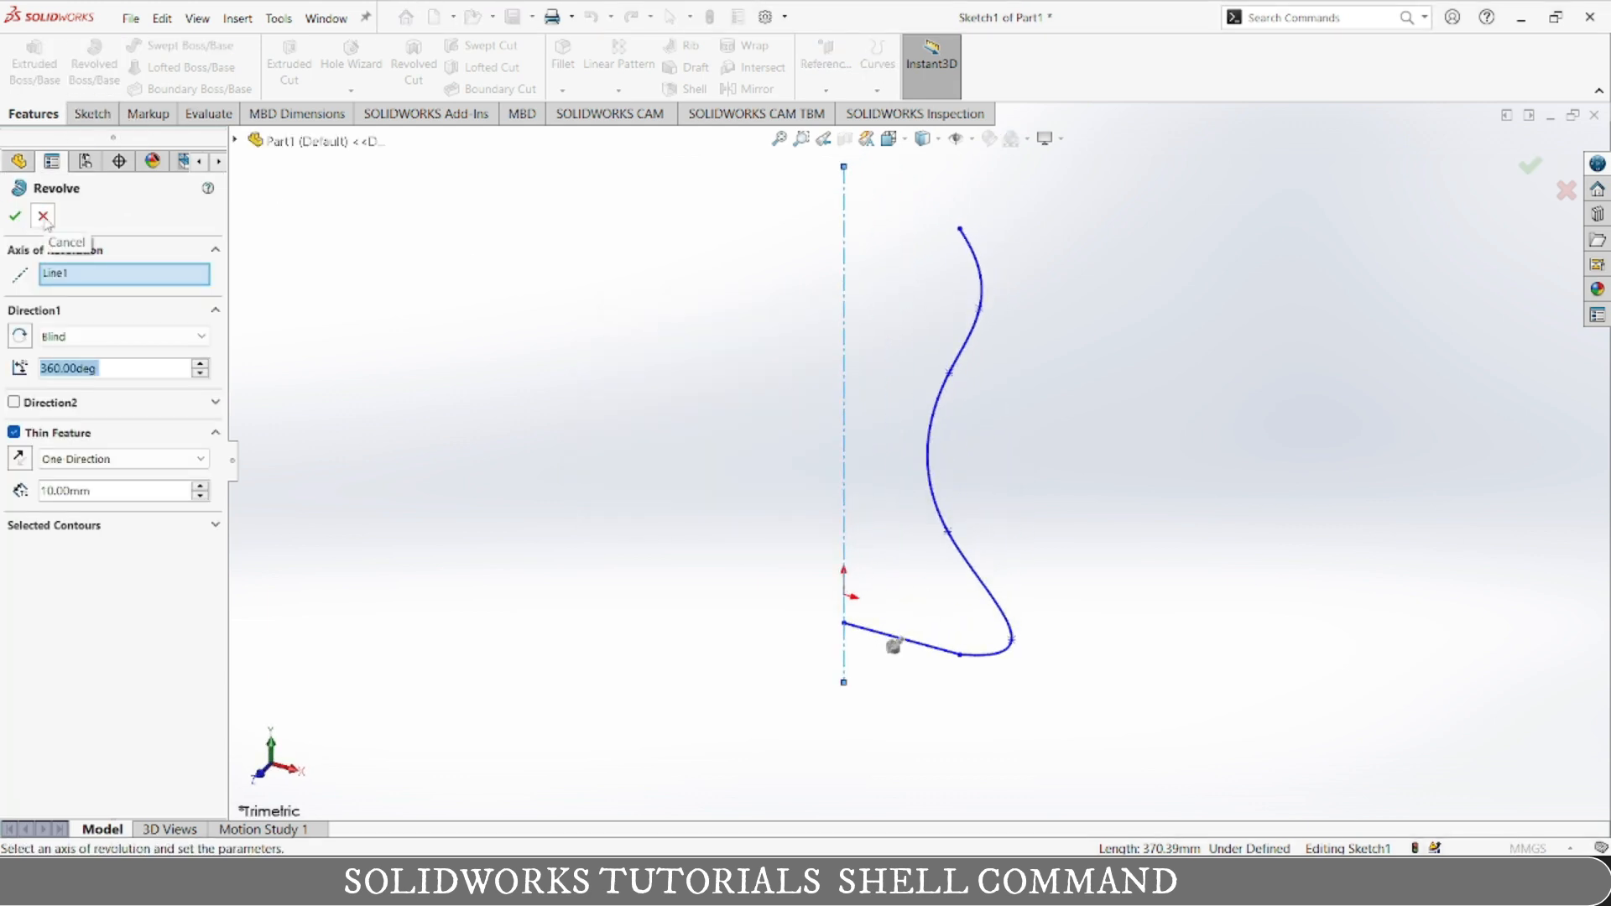
pyautogui.click(42, 217)
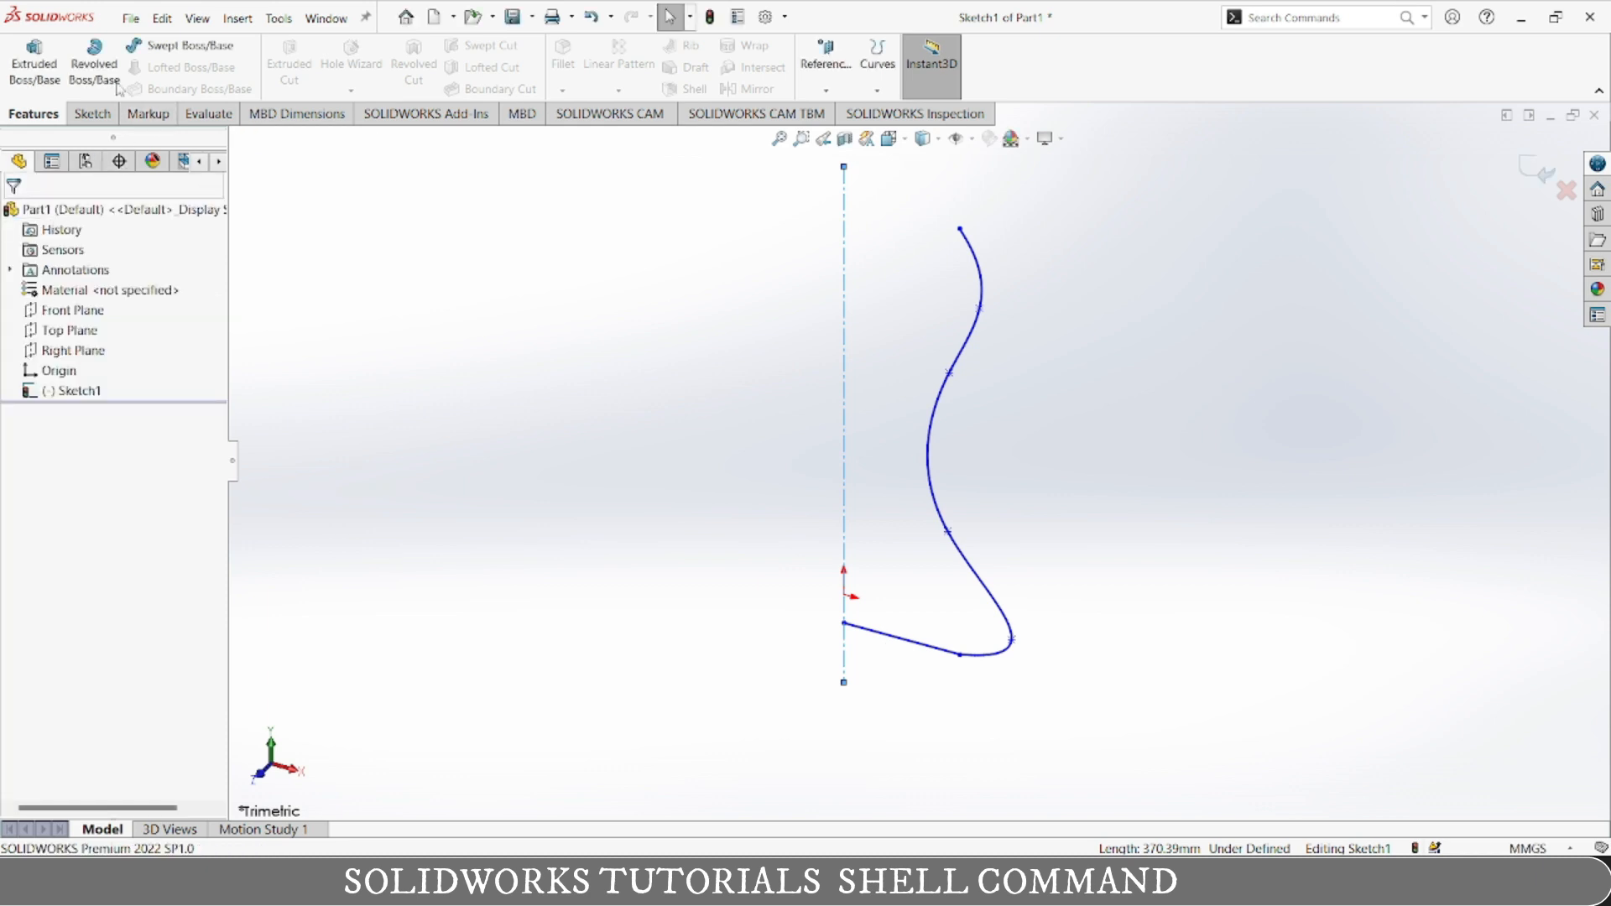
# - Close the profile with an about 42 mm line from the spline's upper end to the centerline and a line down to the base line
pyautogui.click(92, 113)
pyautogui.click(156, 46)
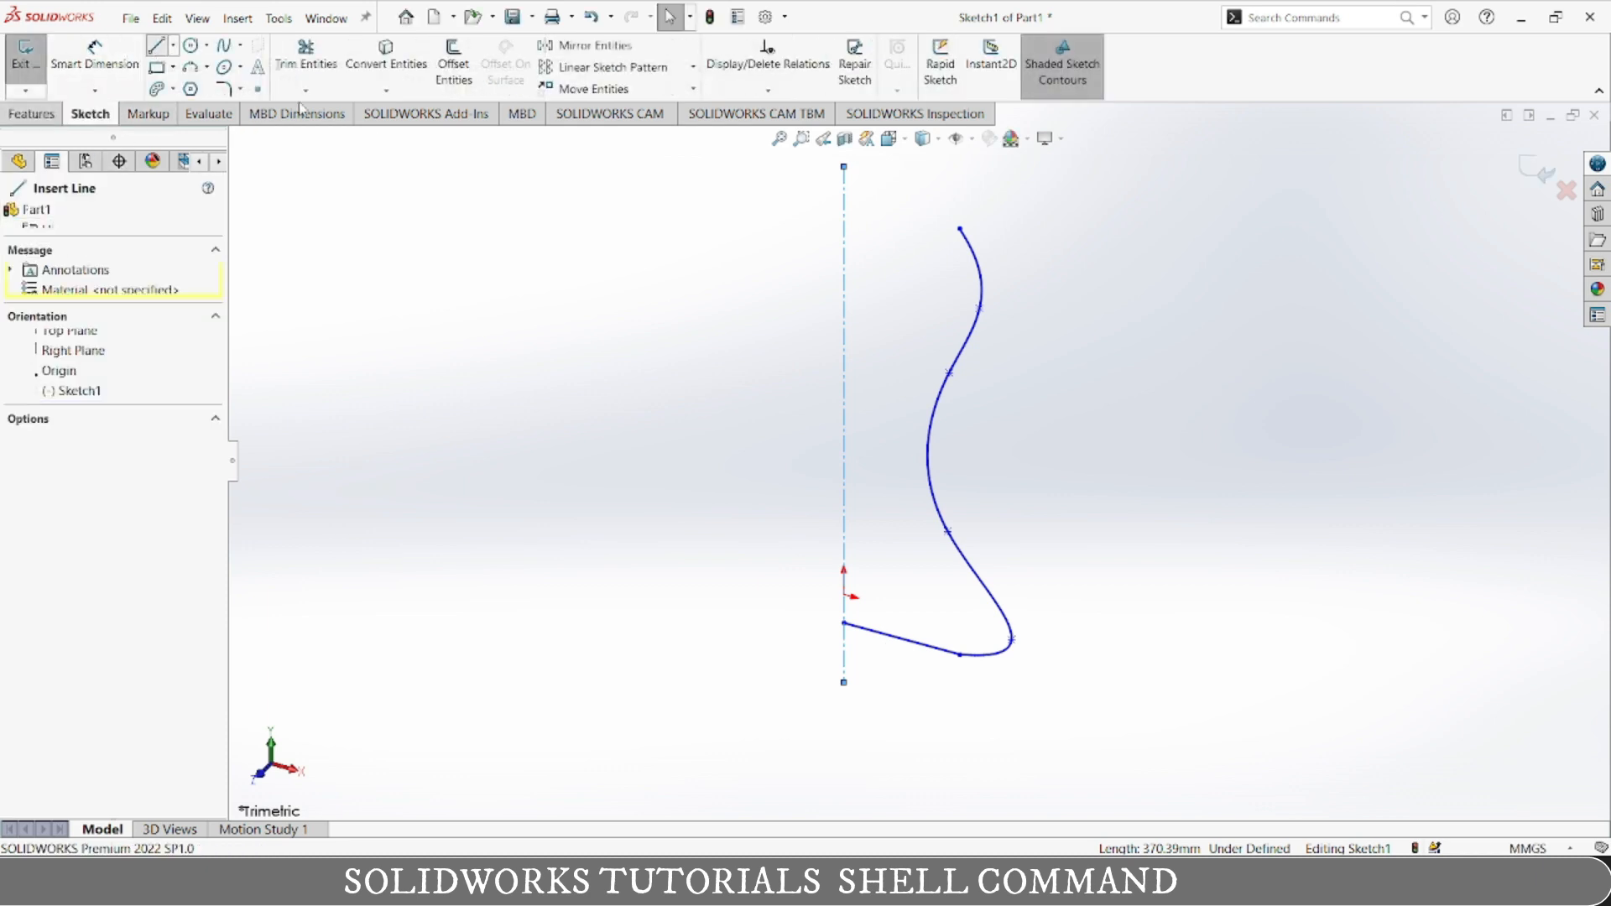
pyautogui.click(960, 228)
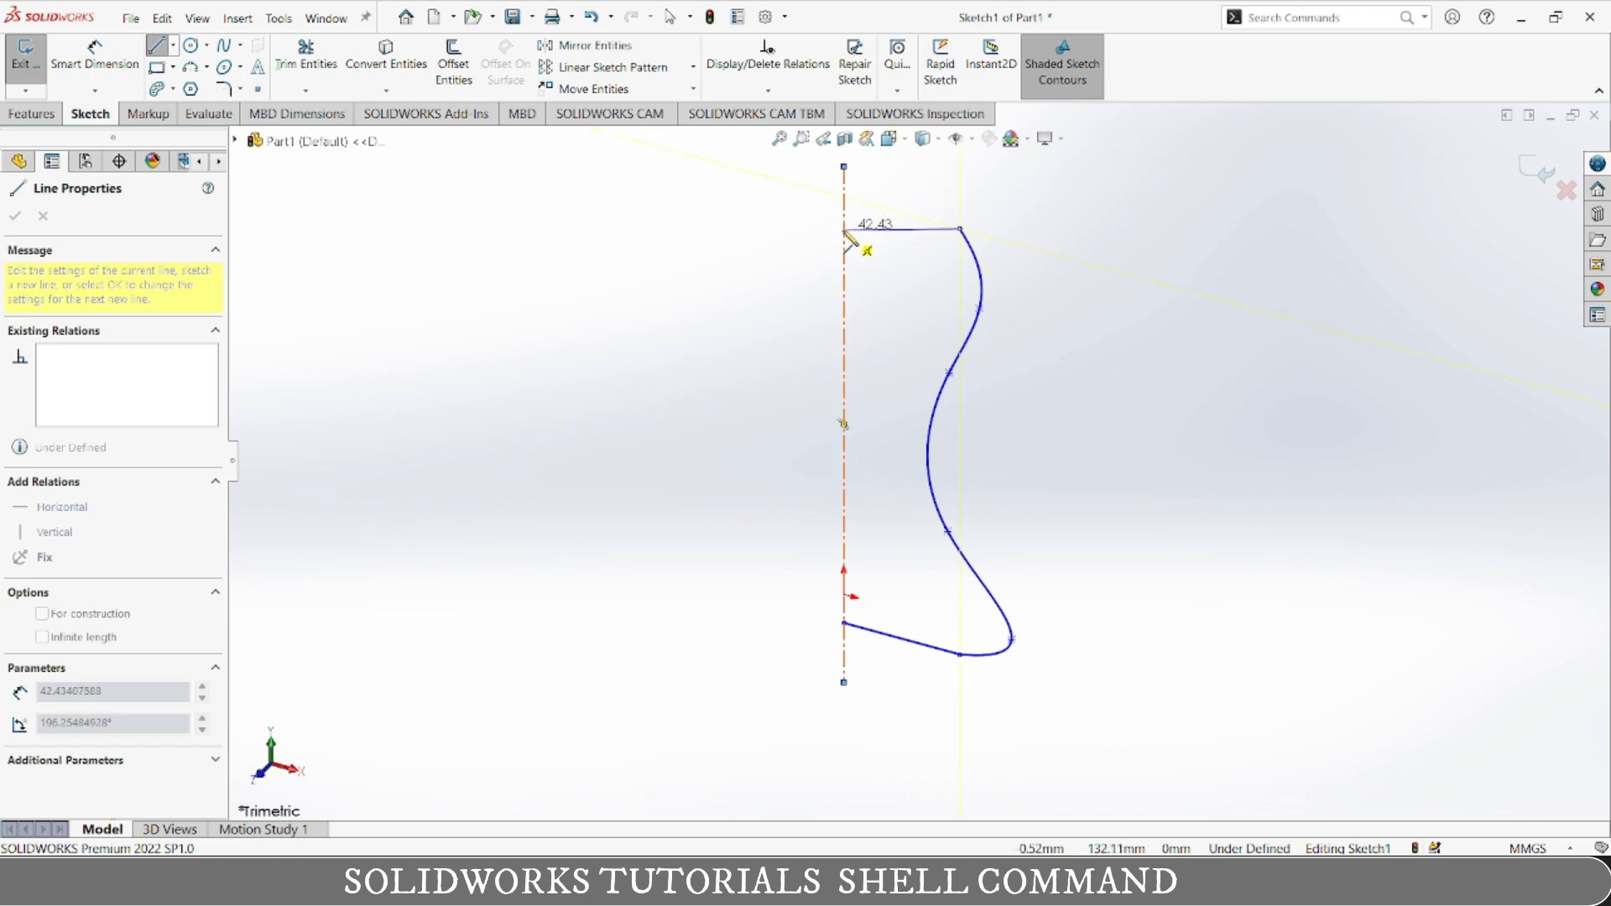
pyautogui.click(844, 229)
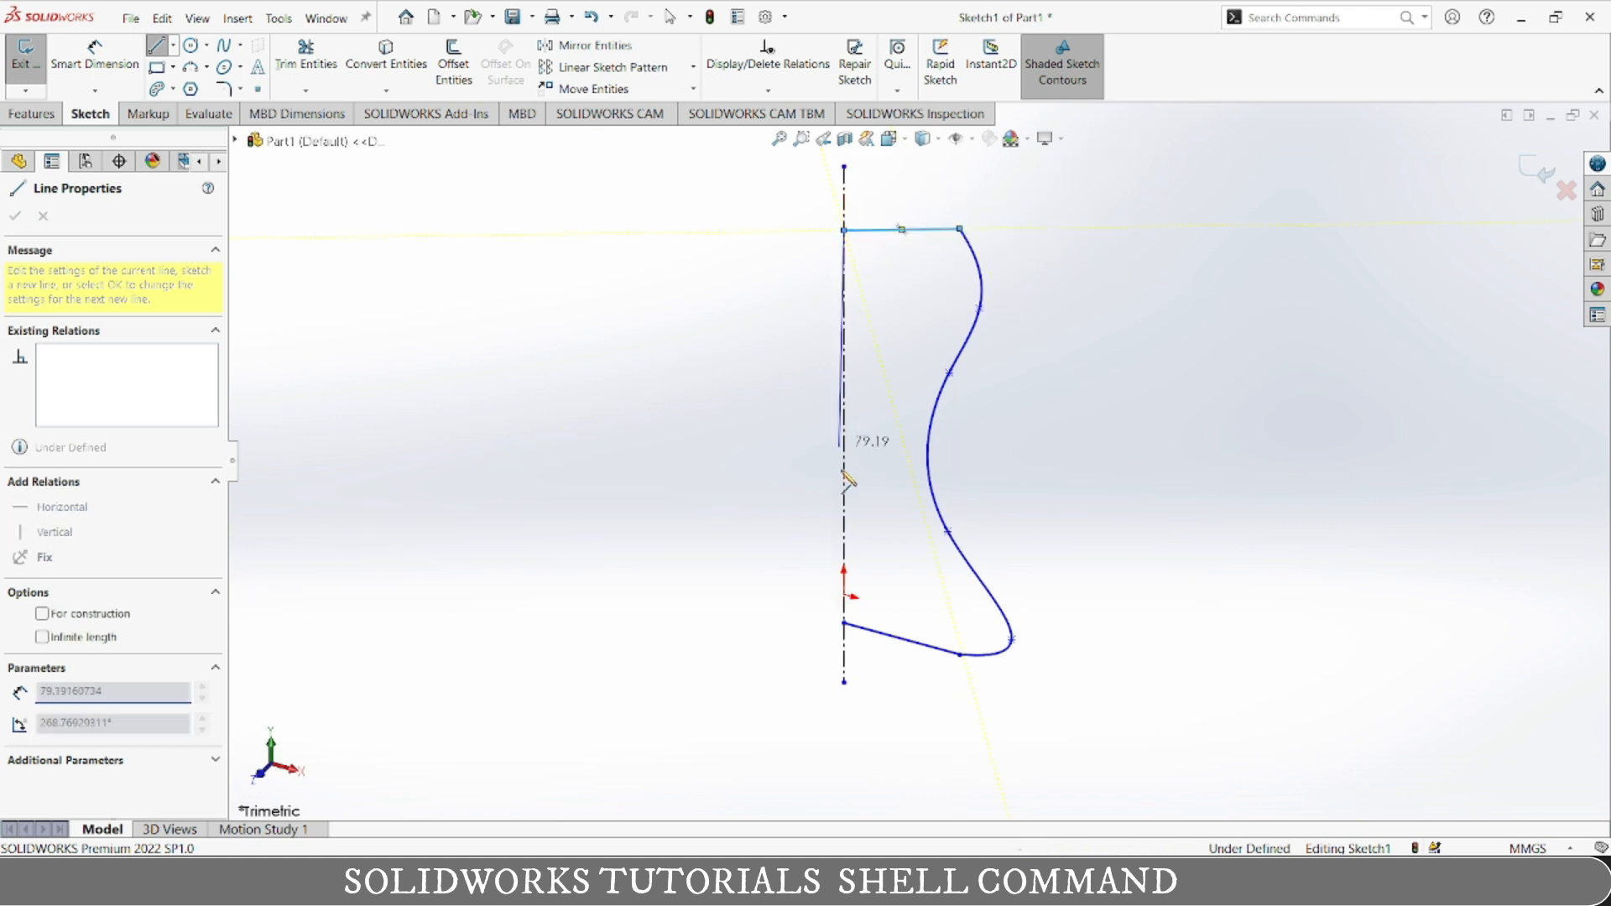
pyautogui.click(844, 623)
pyautogui.press('Escape')
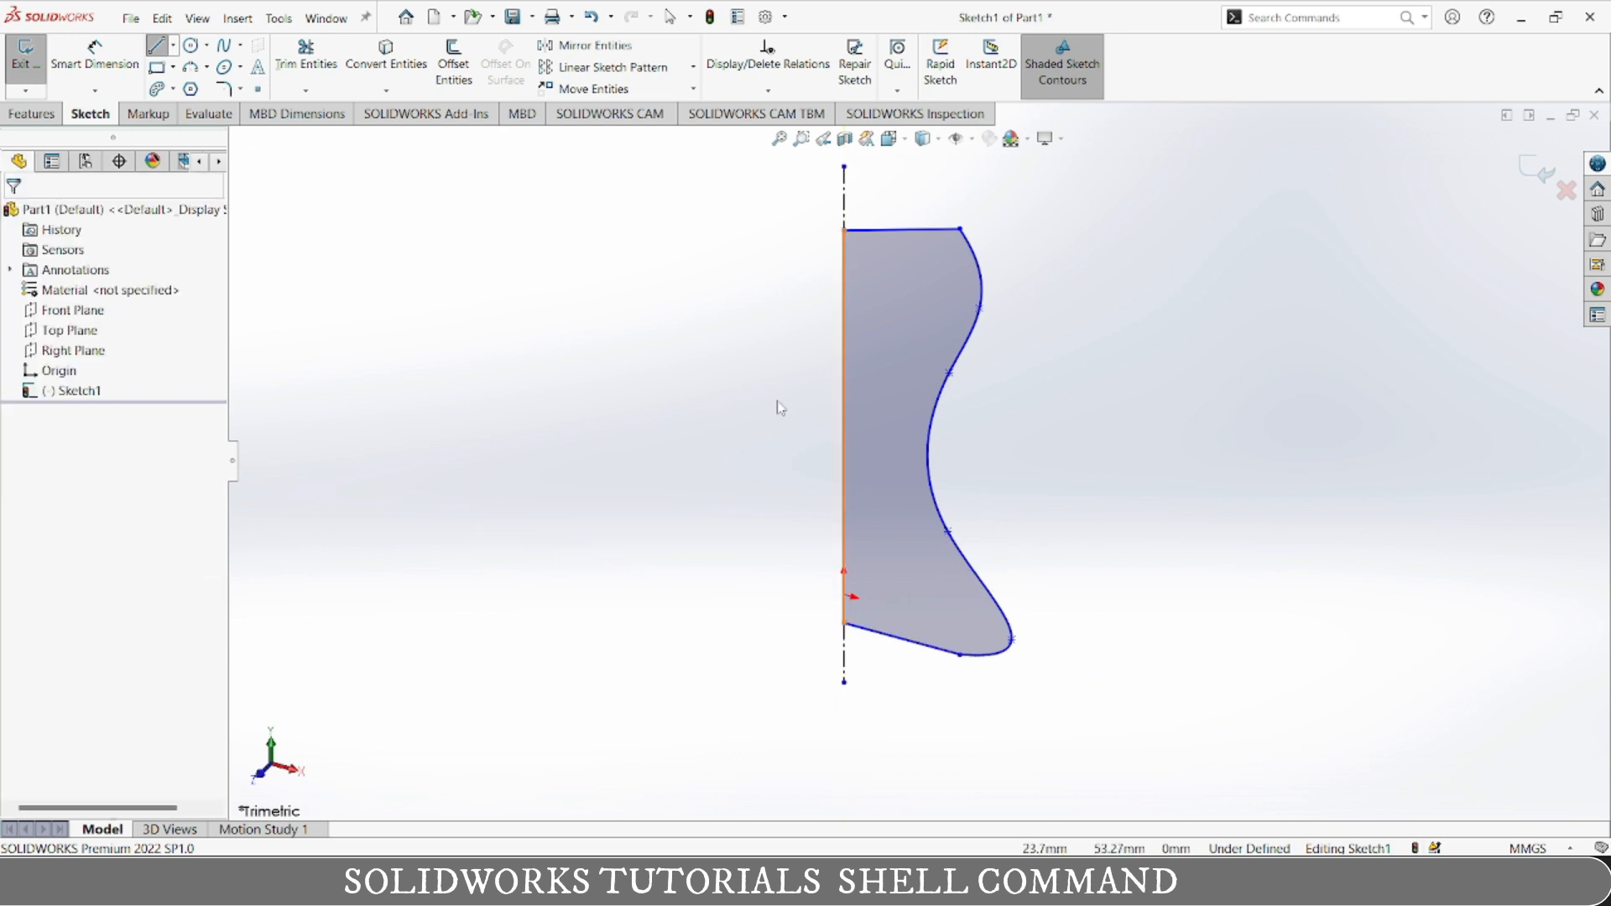
# - Revolve the closed profile 360 degrees about the vertical centerline into a solid body
pyautogui.click(31, 113)
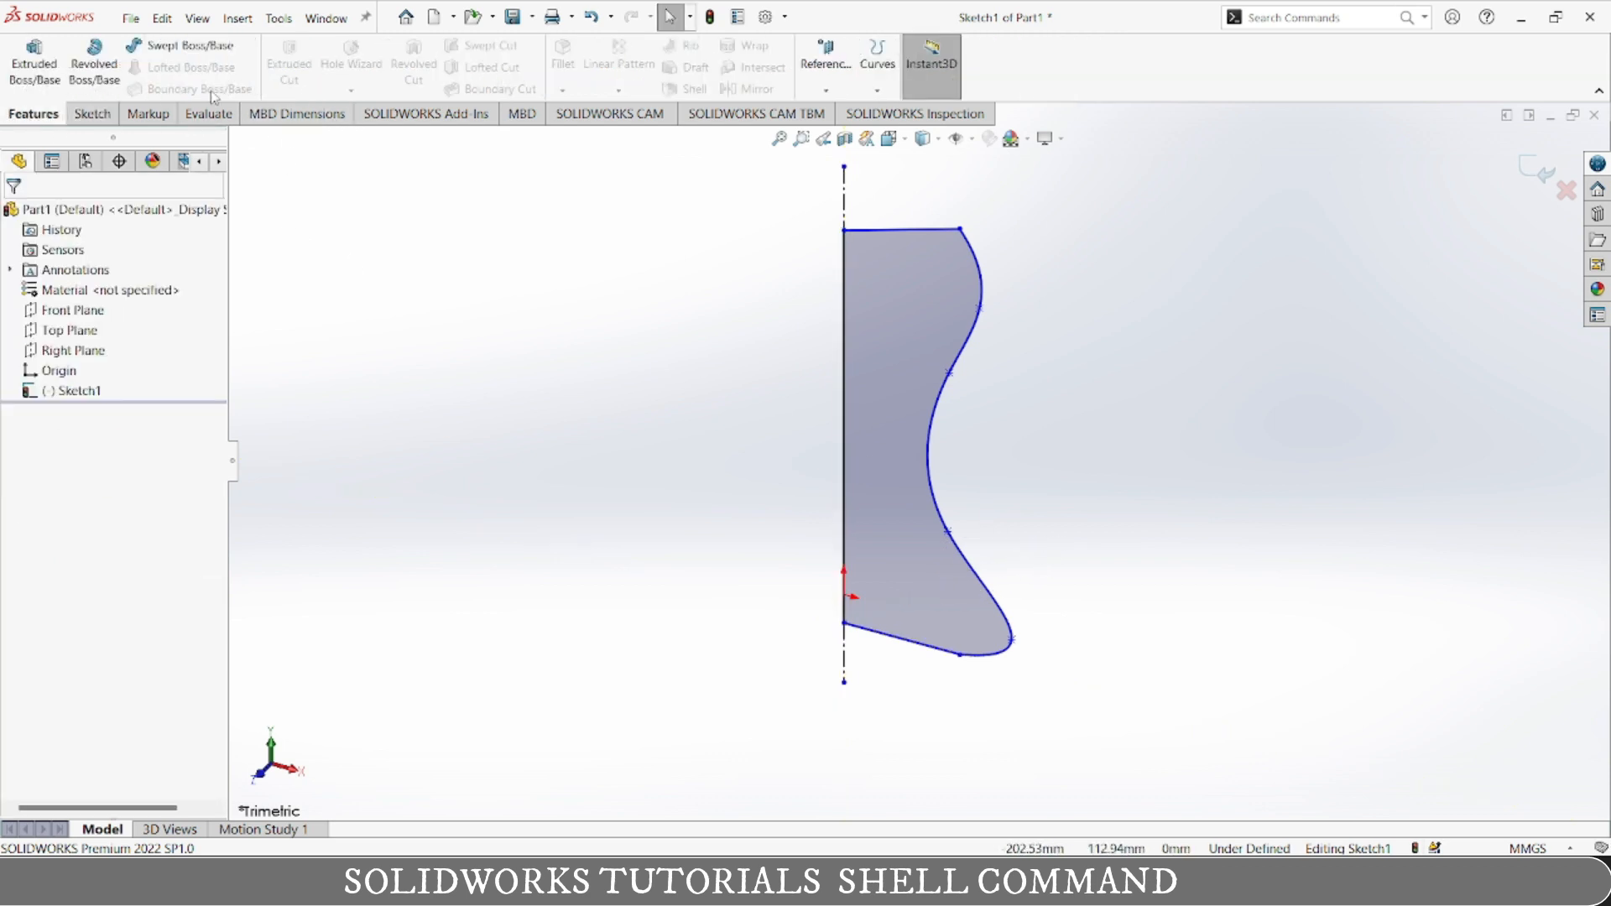
pyautogui.click(93, 81)
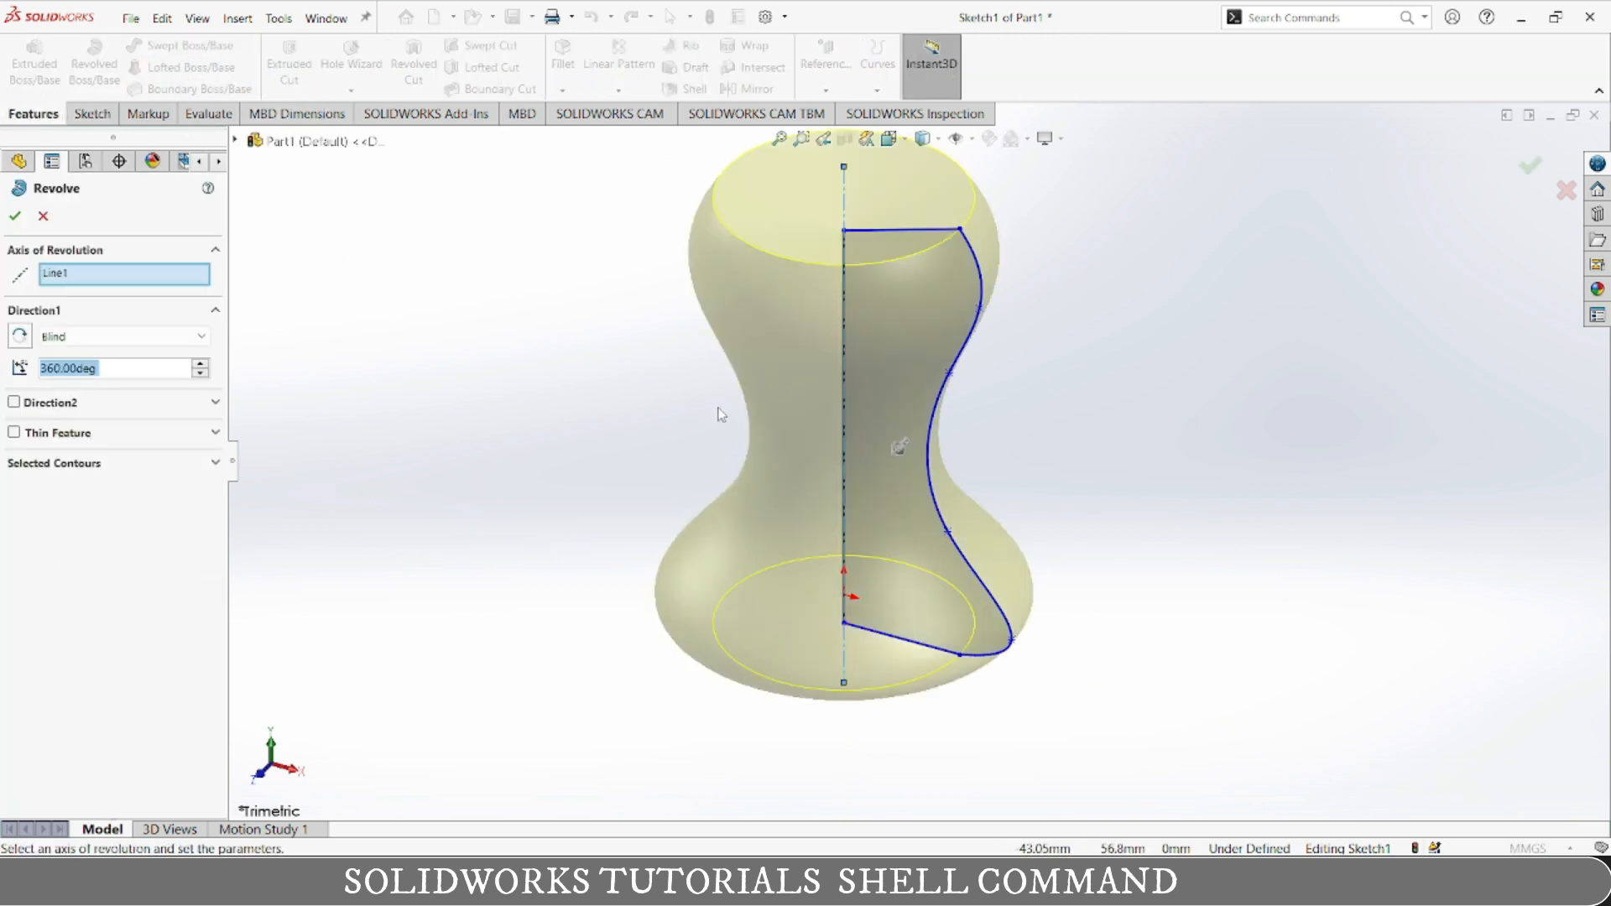
pyautogui.click(15, 216)
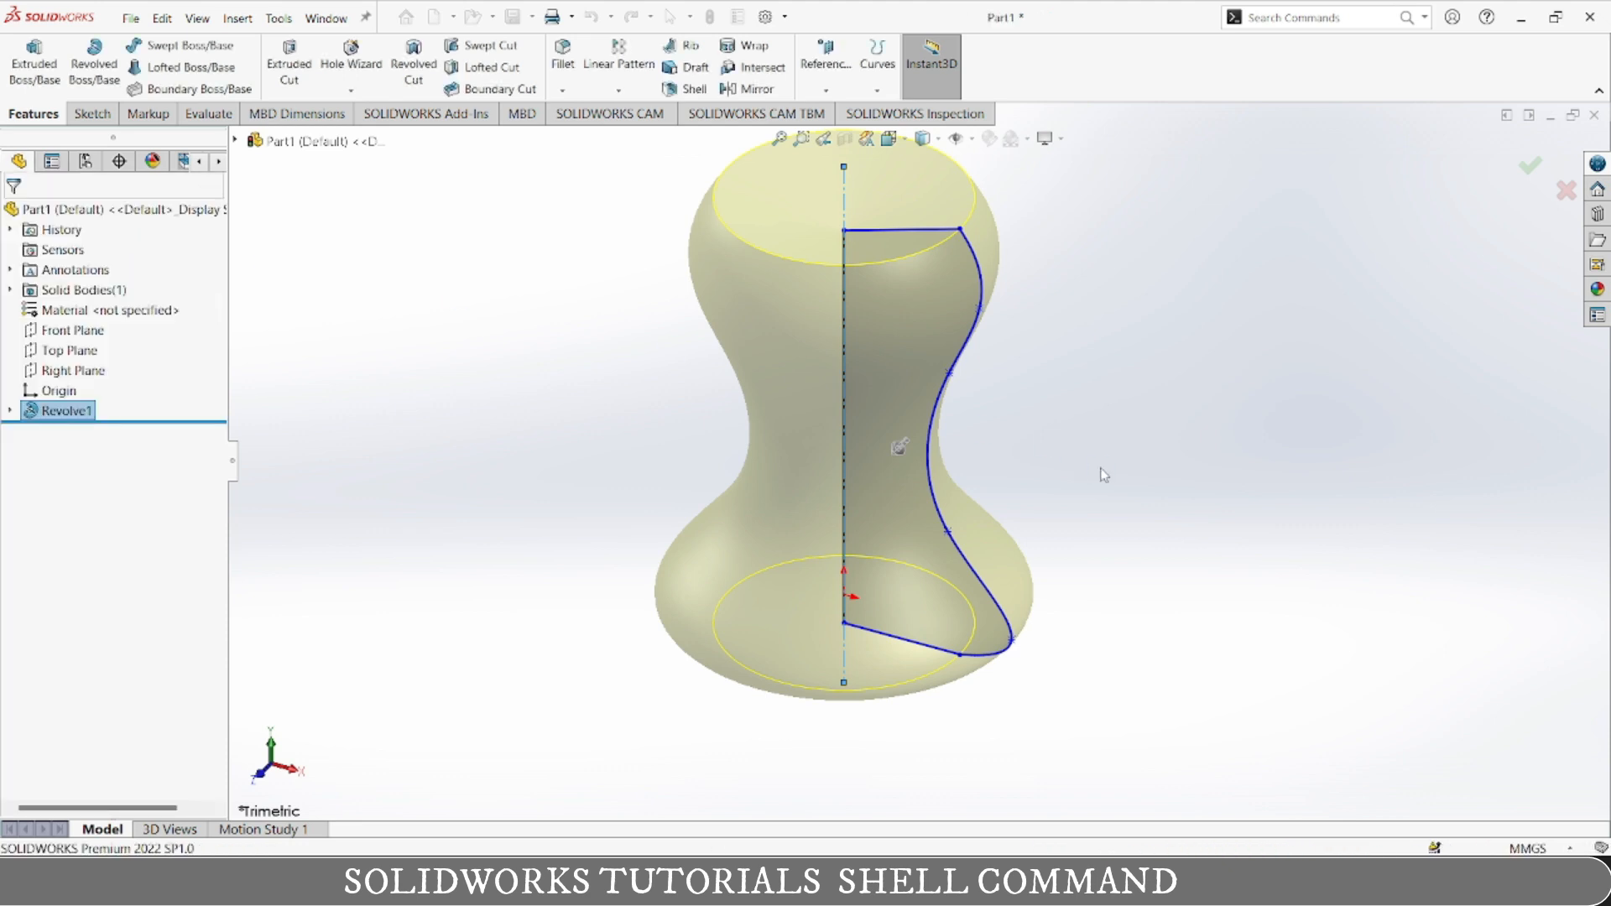
pyautogui.moveTo(1120, 450); pyautogui.dragTo(1060, 406, button='middle')
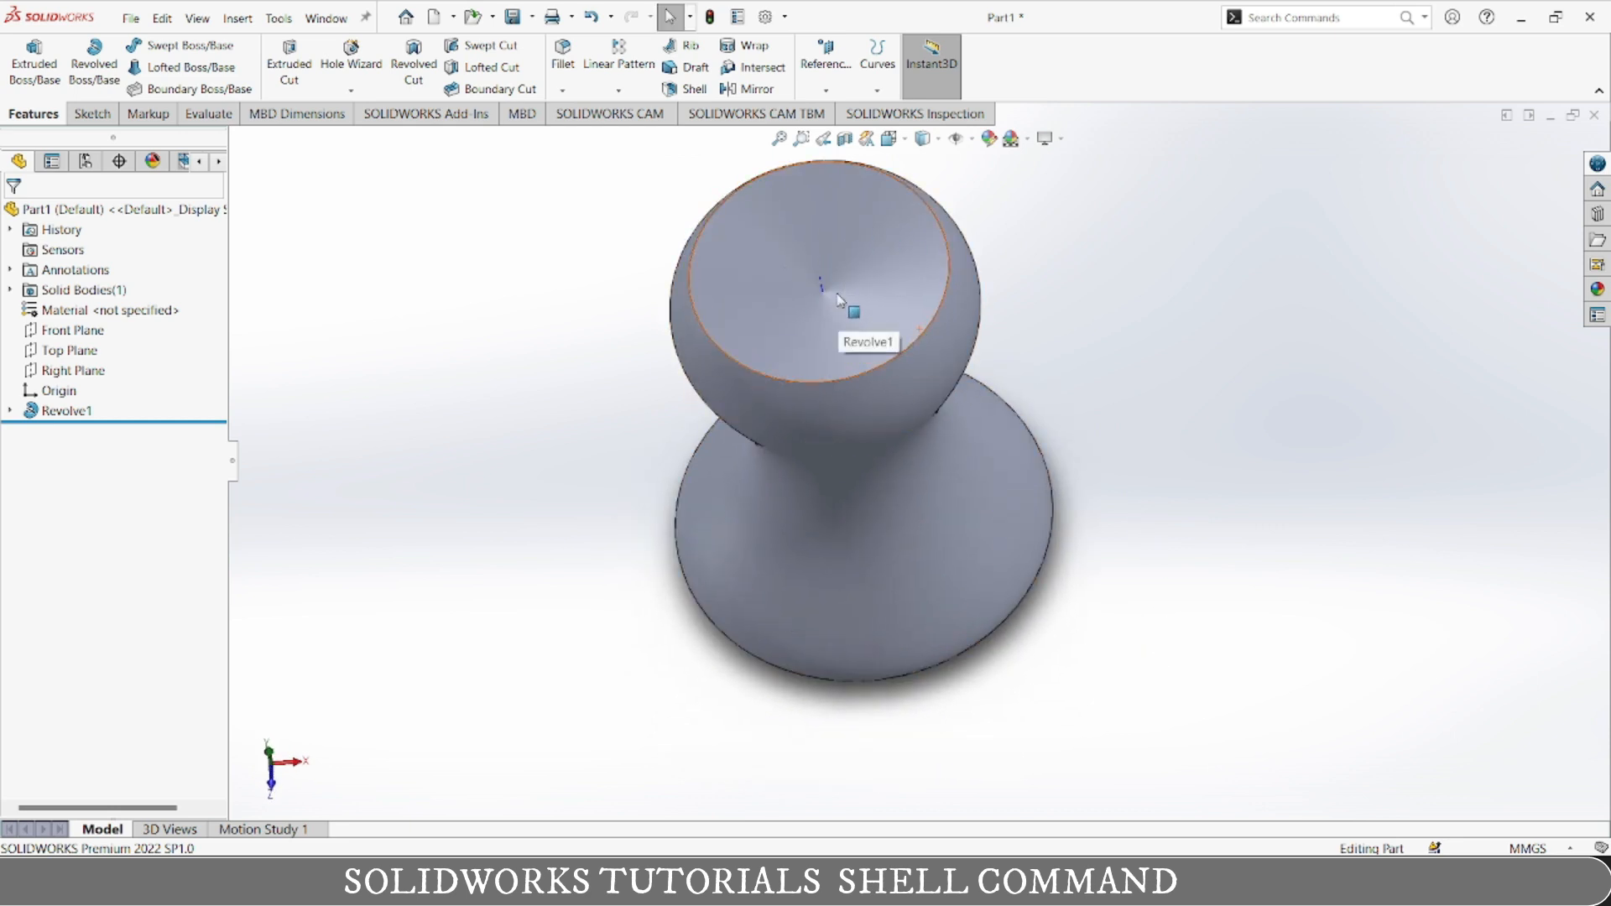
pyautogui.click(823, 138)
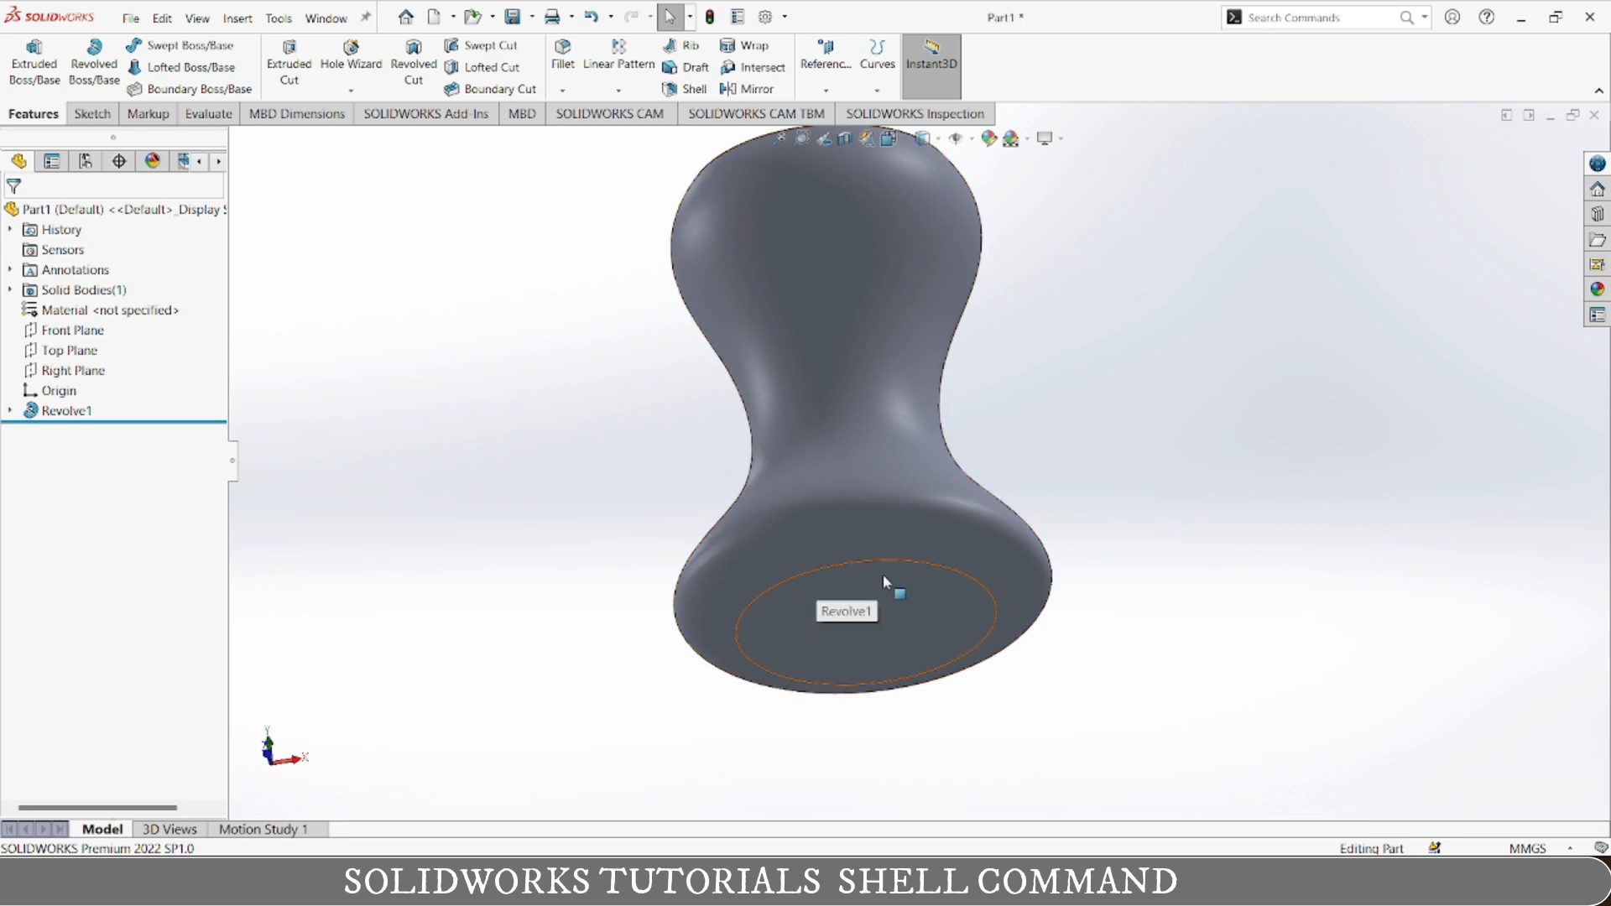
pyautogui.click(894, 618)
pyautogui.click(1205, 381)
pyautogui.moveTo(1205, 381); pyautogui.dragTo(1125, 690, button='middle')
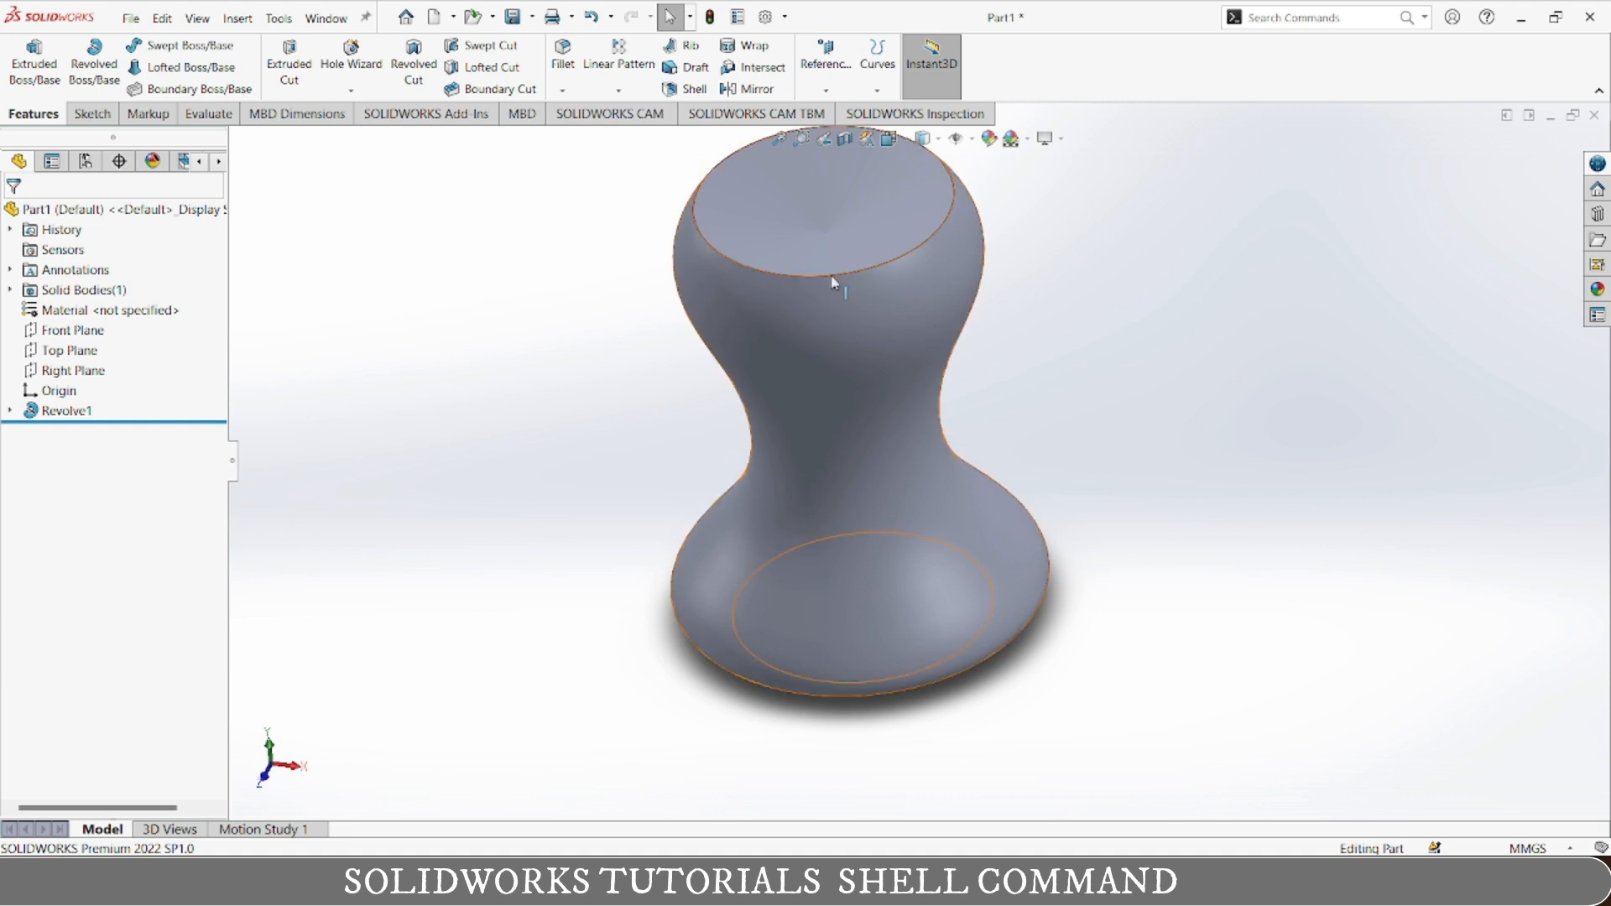
# - Start a shell that removes the vase's top face, and try a 2 mm wall thickness
pyautogui.moveTo(829, 285); pyautogui.dragTo(1233, 322, button='middle')
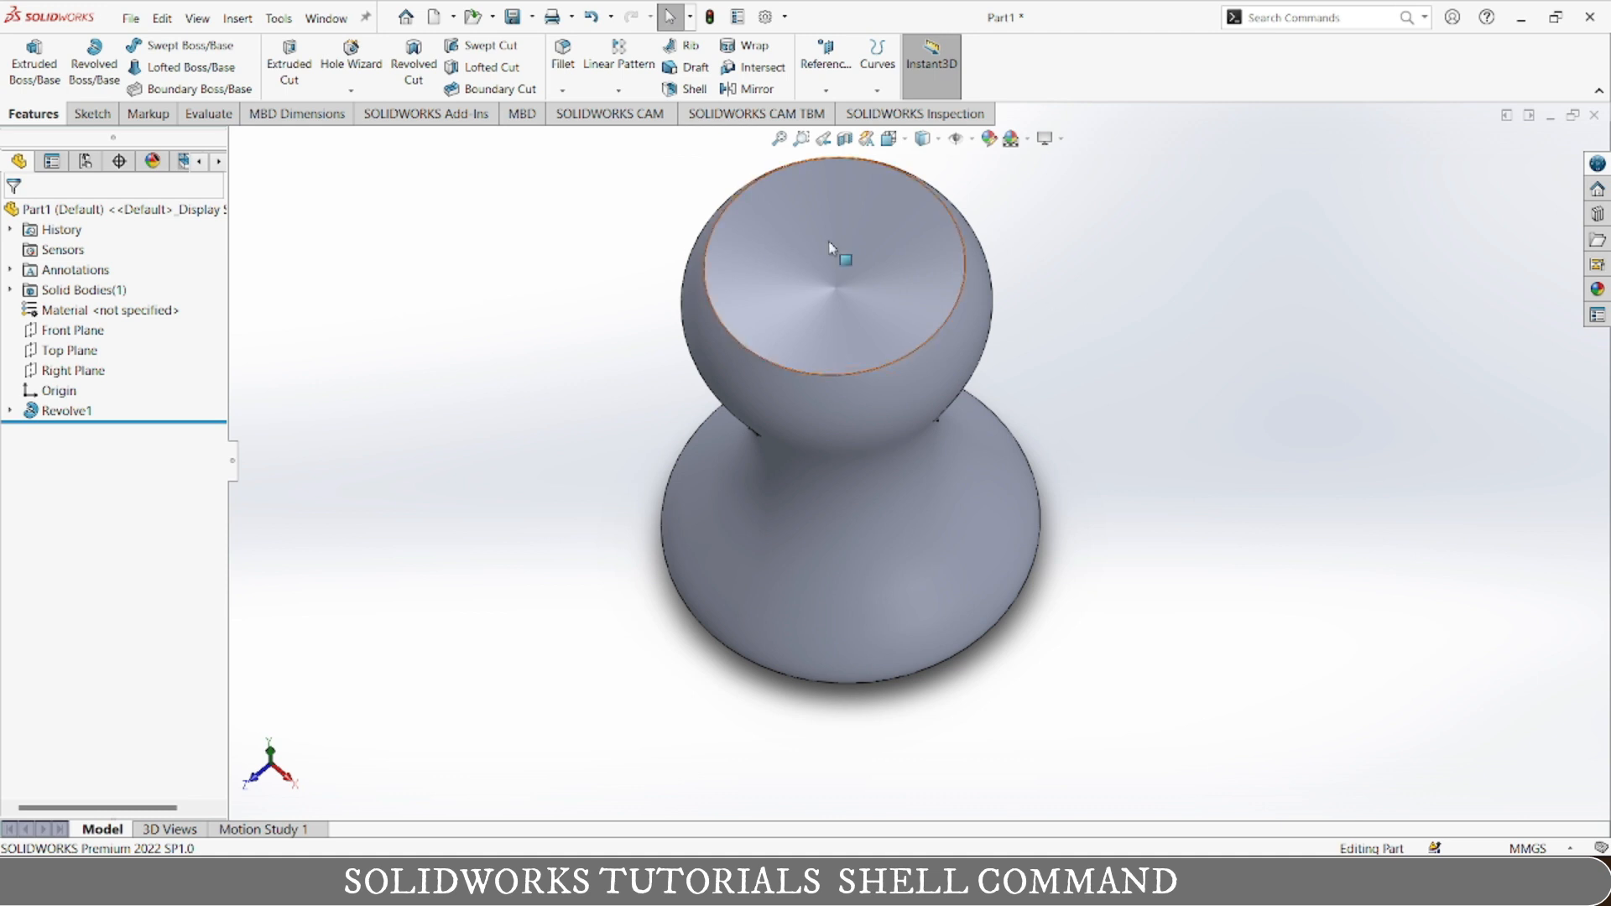
pyautogui.click(688, 90)
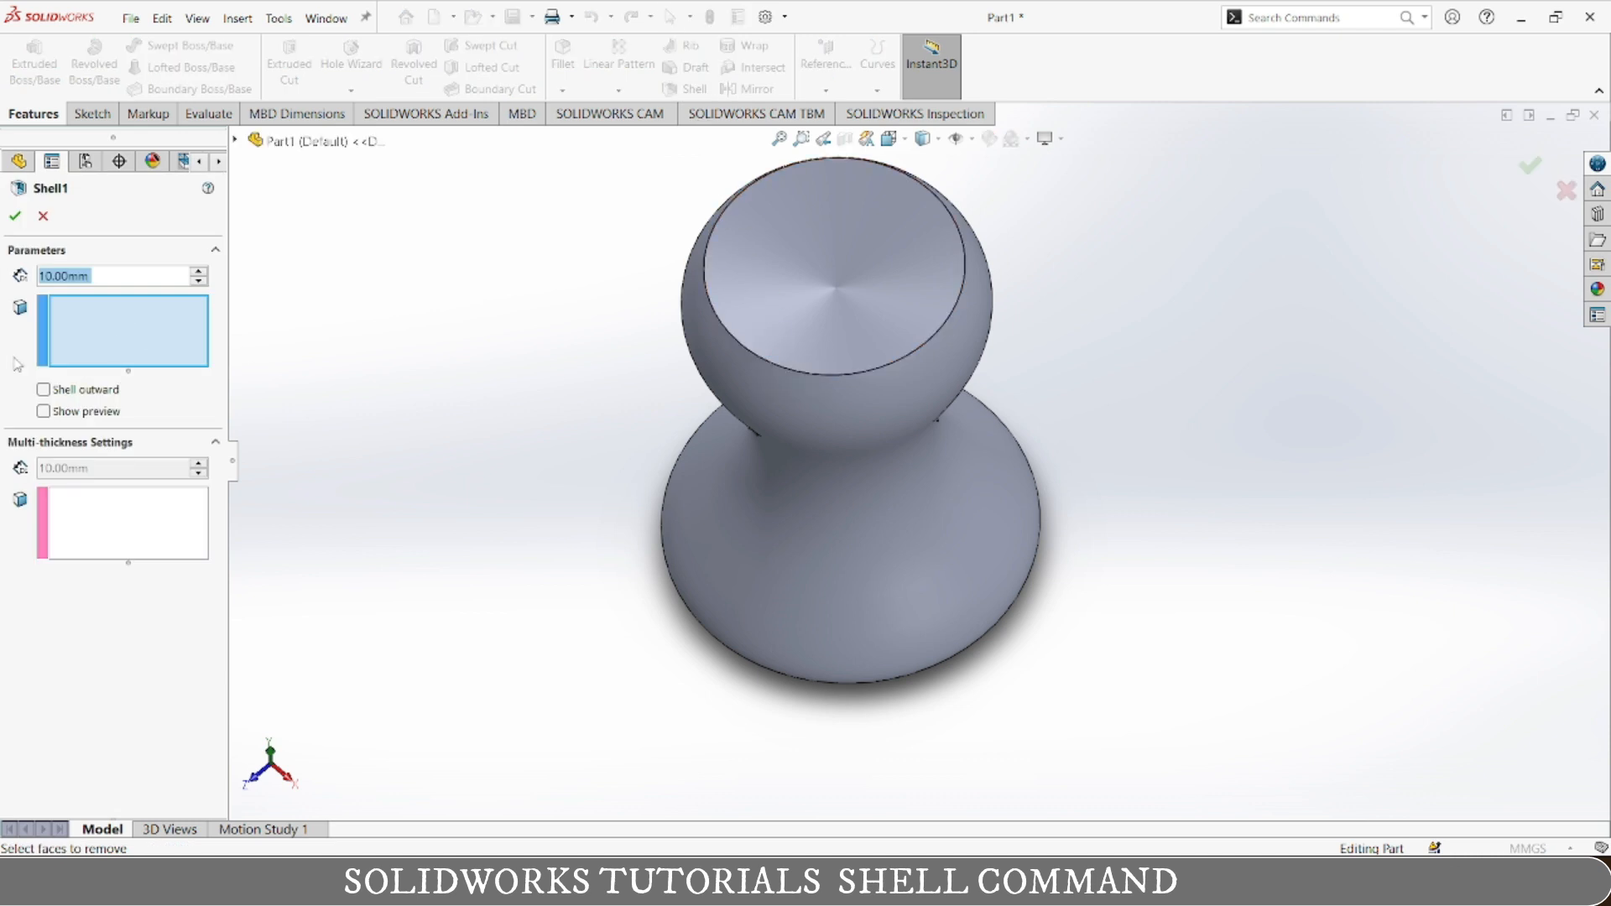
pyautogui.click(859, 314)
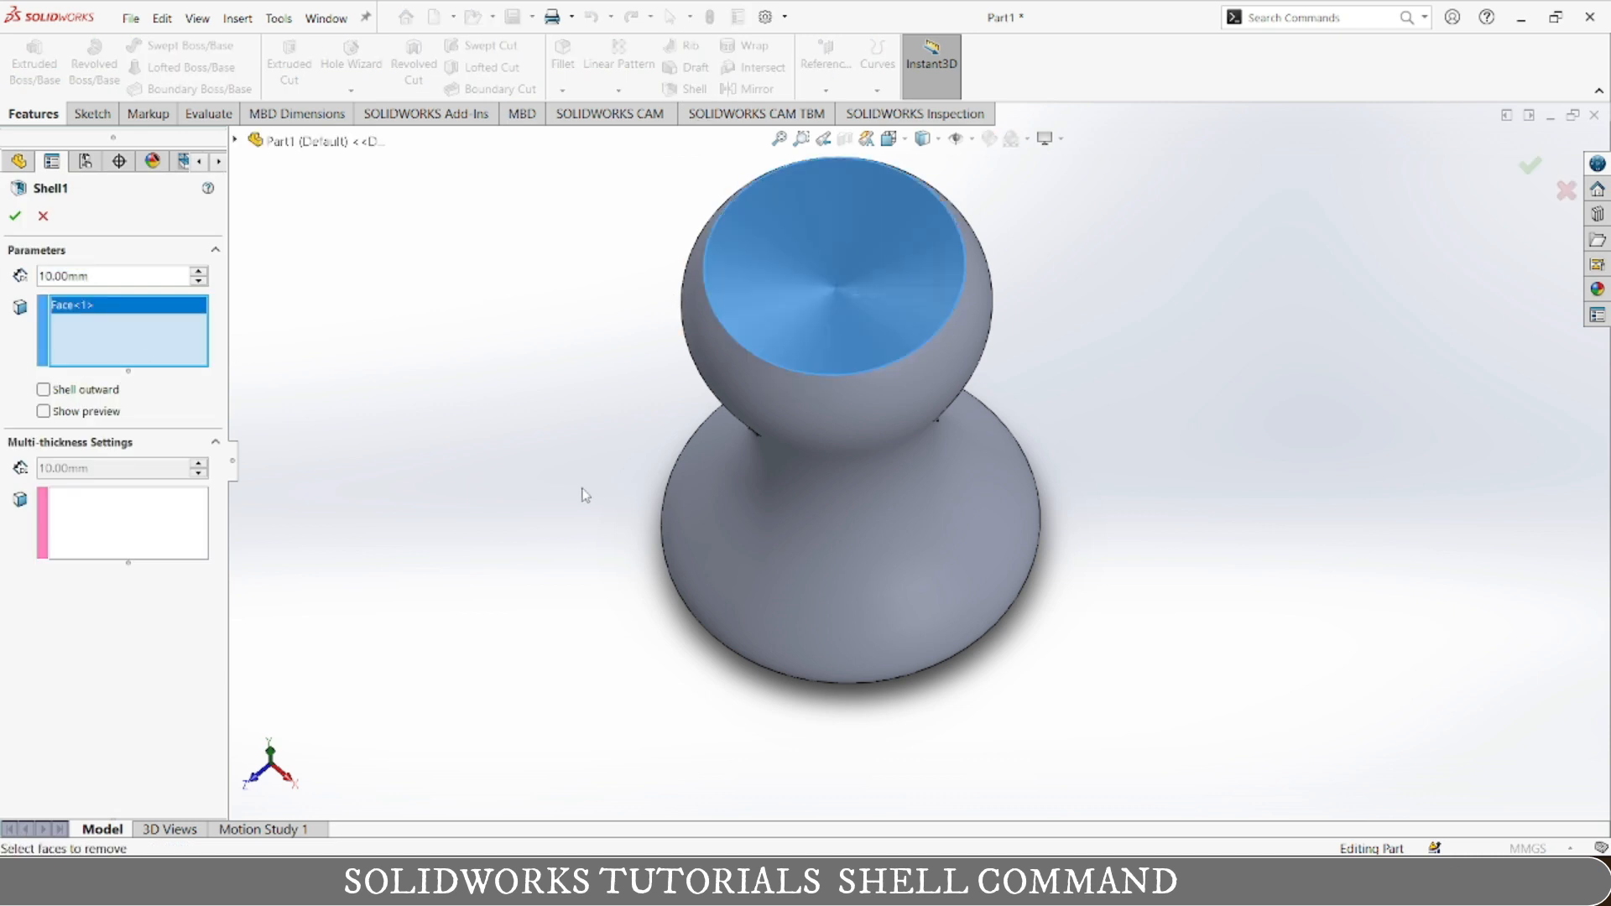
pyautogui.click(111, 275)
pyautogui.write('2')
pyautogui.press('Return')
pyautogui.click(15, 216)
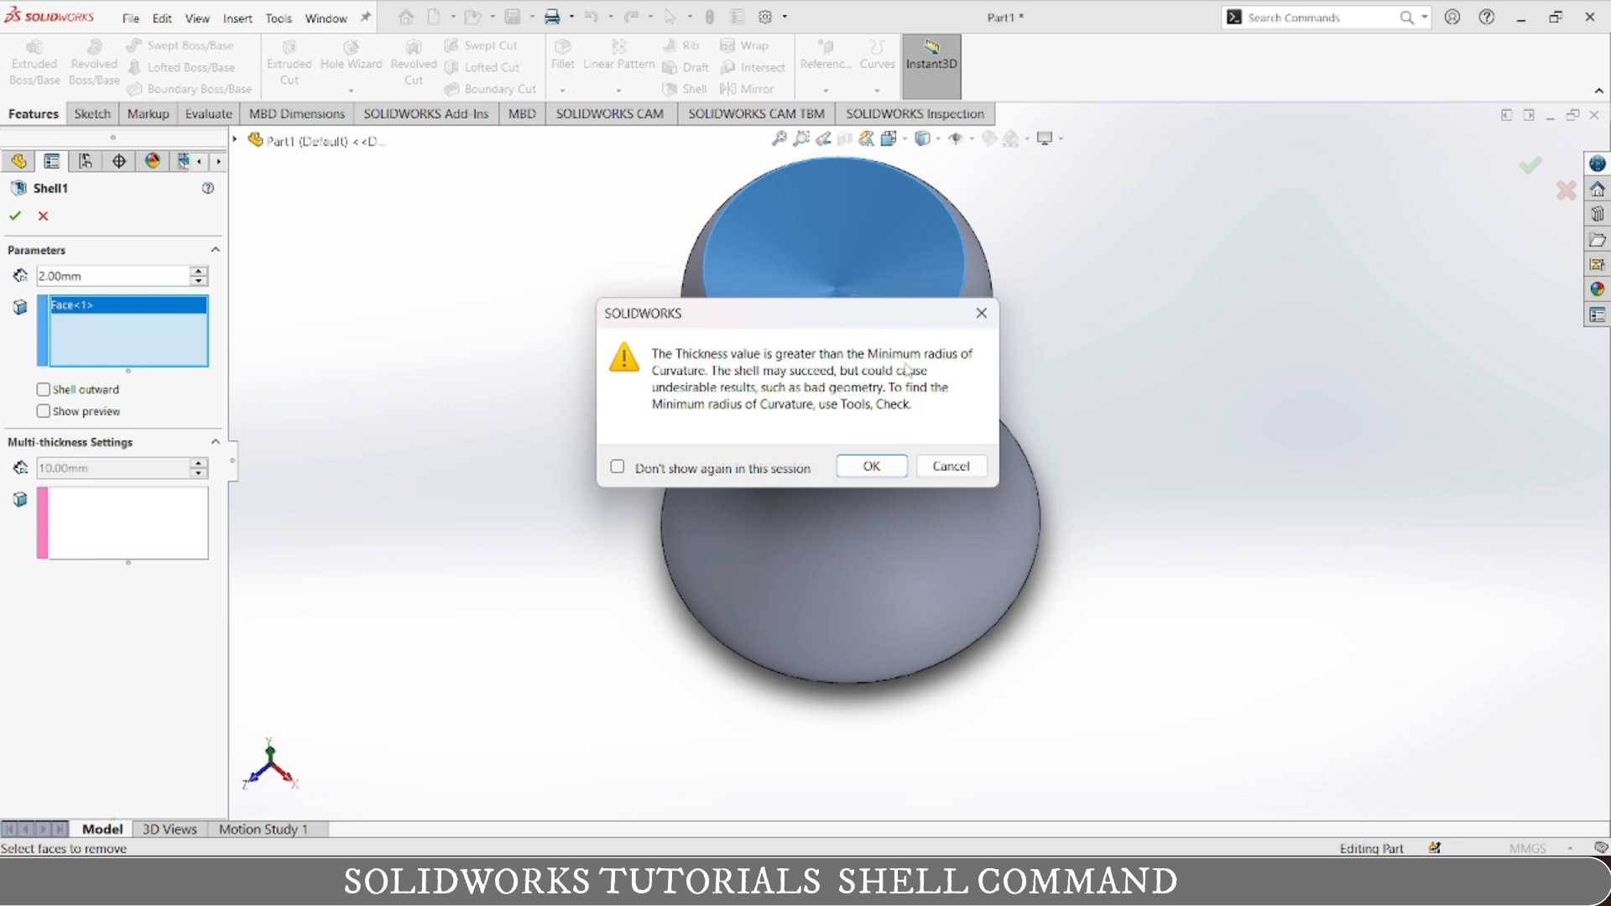
pyautogui.click(945, 466)
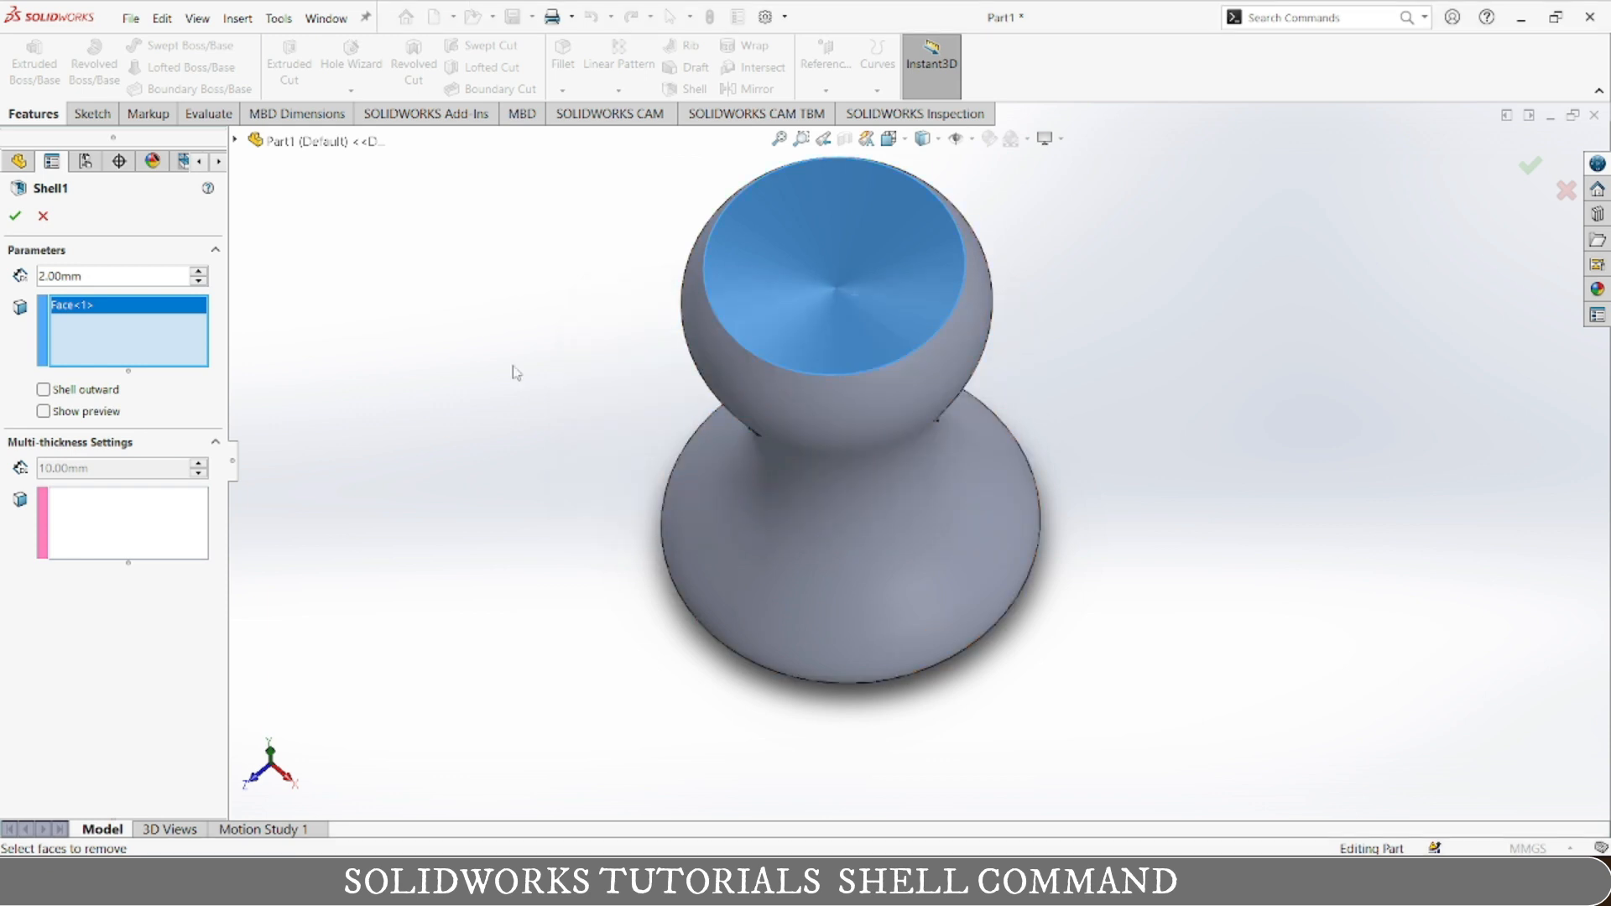
# - Set the shell thickness to 1 mm and apply the shell despite the curvature warning
pyautogui.moveTo(766, 557); pyautogui.dragTo(808, 347, button='middle')
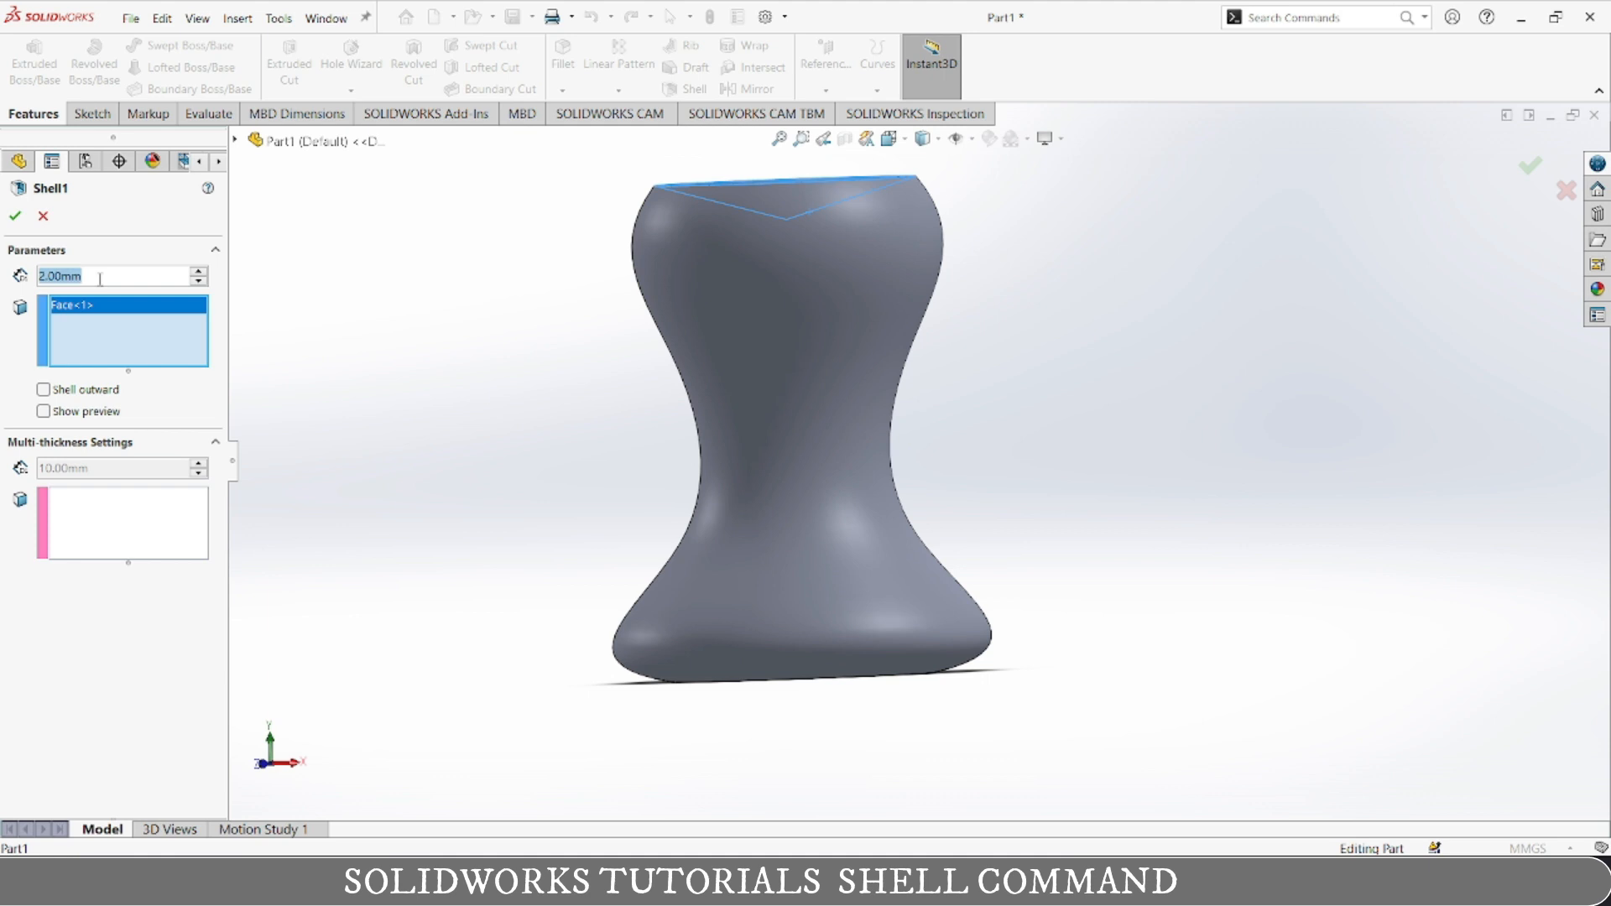
pyautogui.write('1')
pyautogui.press('Return')
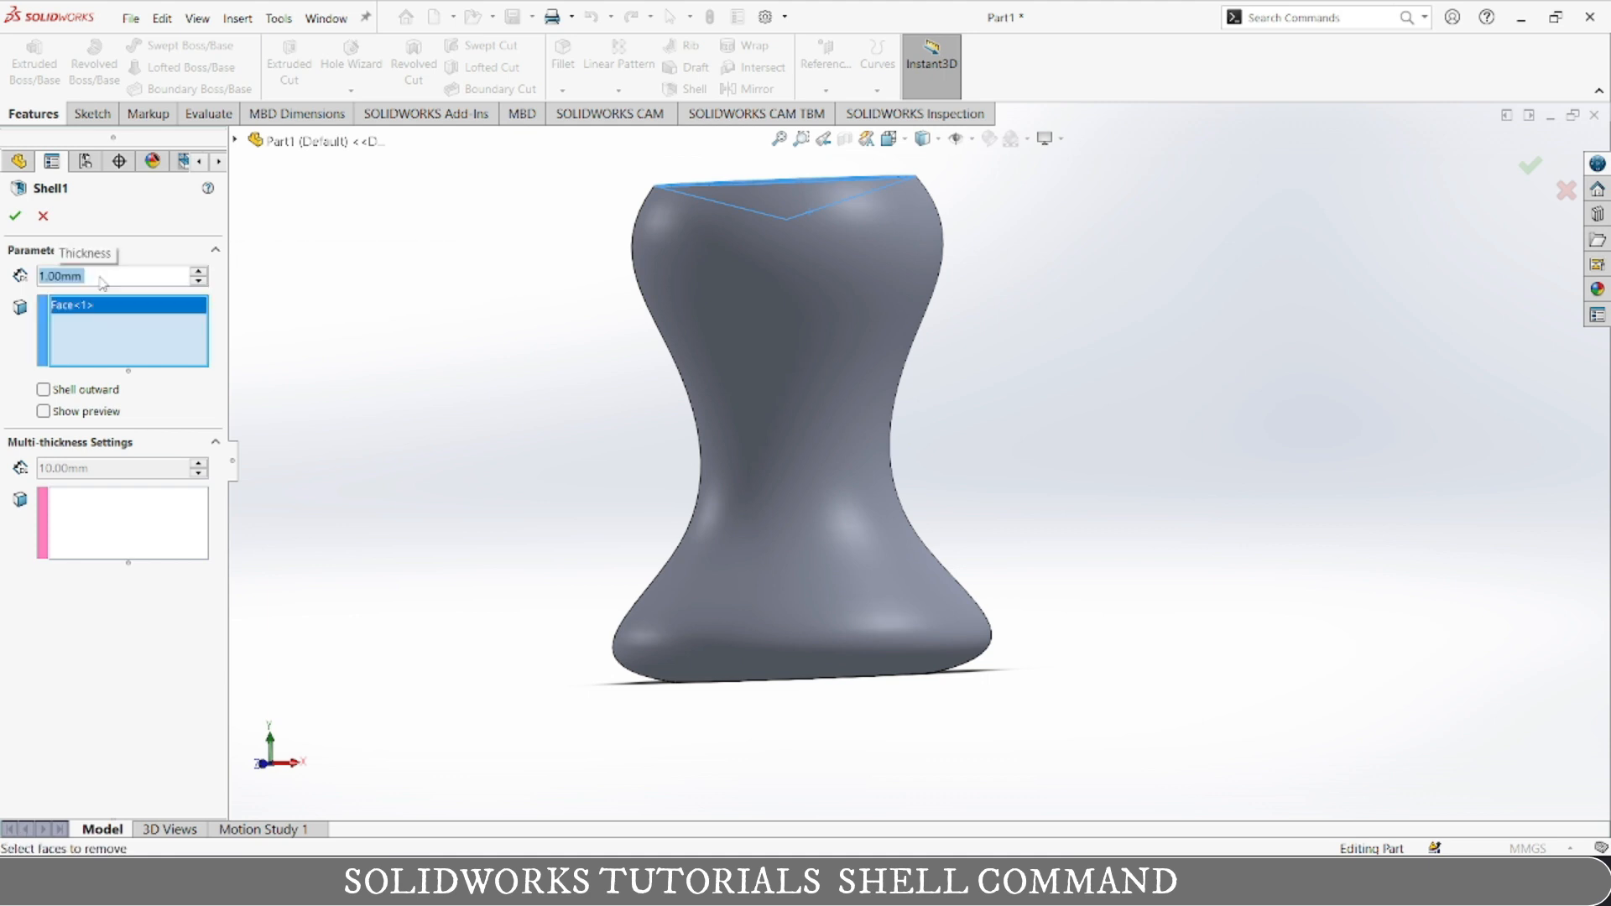
pyautogui.click(15, 216)
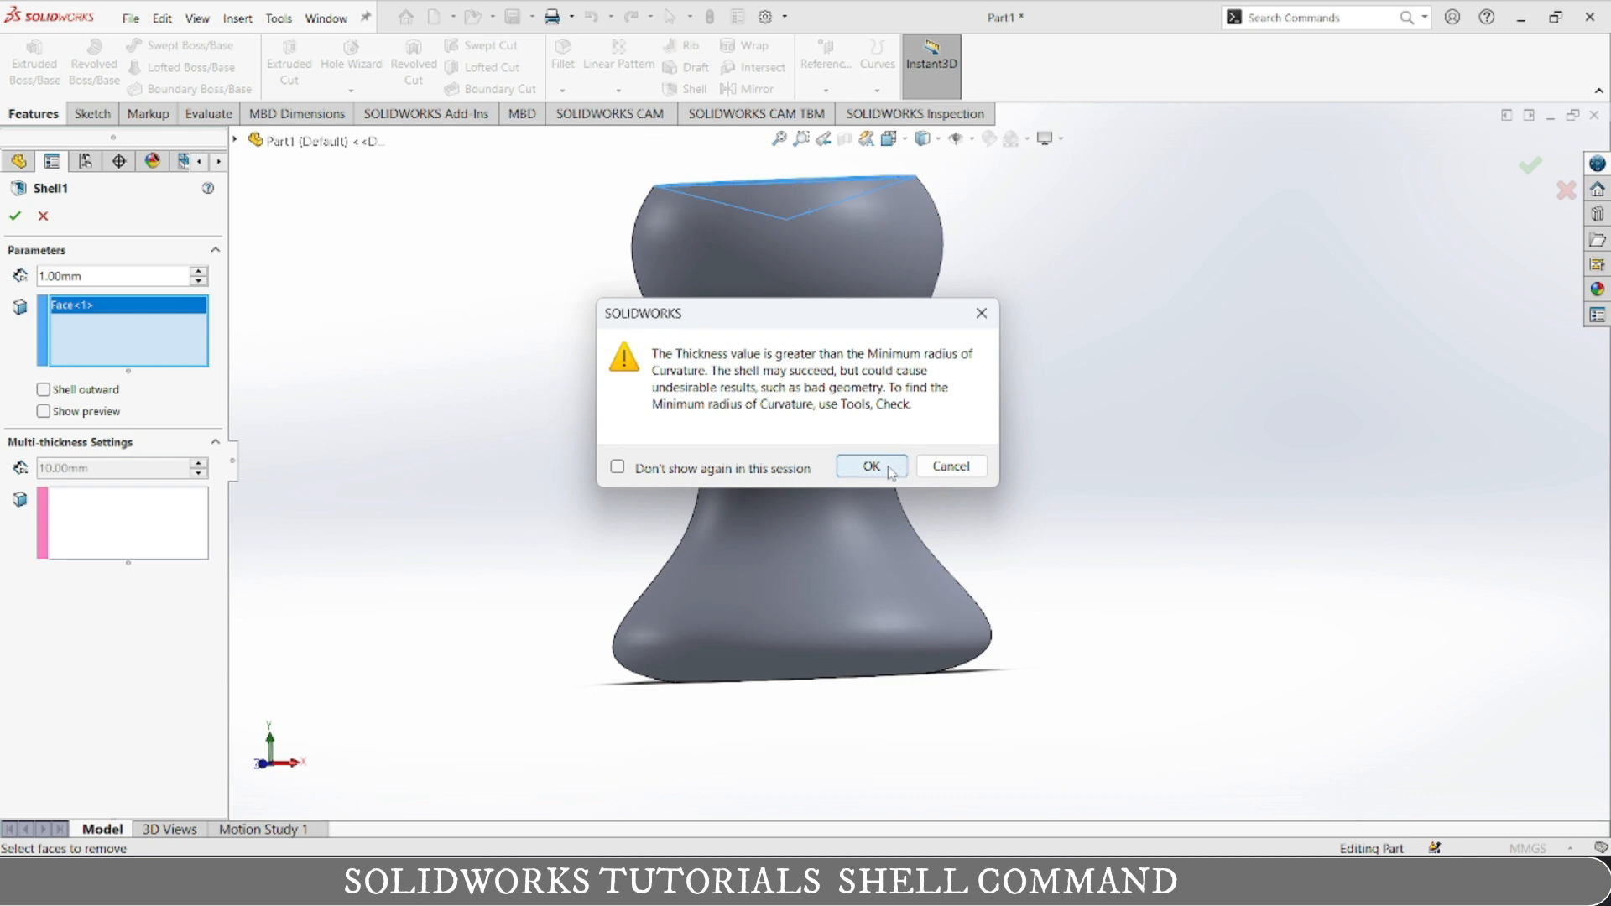
pyautogui.click(871, 466)
# - Examine the shelled vase's opening, hollow interior, inner floor and underside
pyautogui.moveTo(923, 431); pyautogui.dragTo(1034, 336, button='middle')
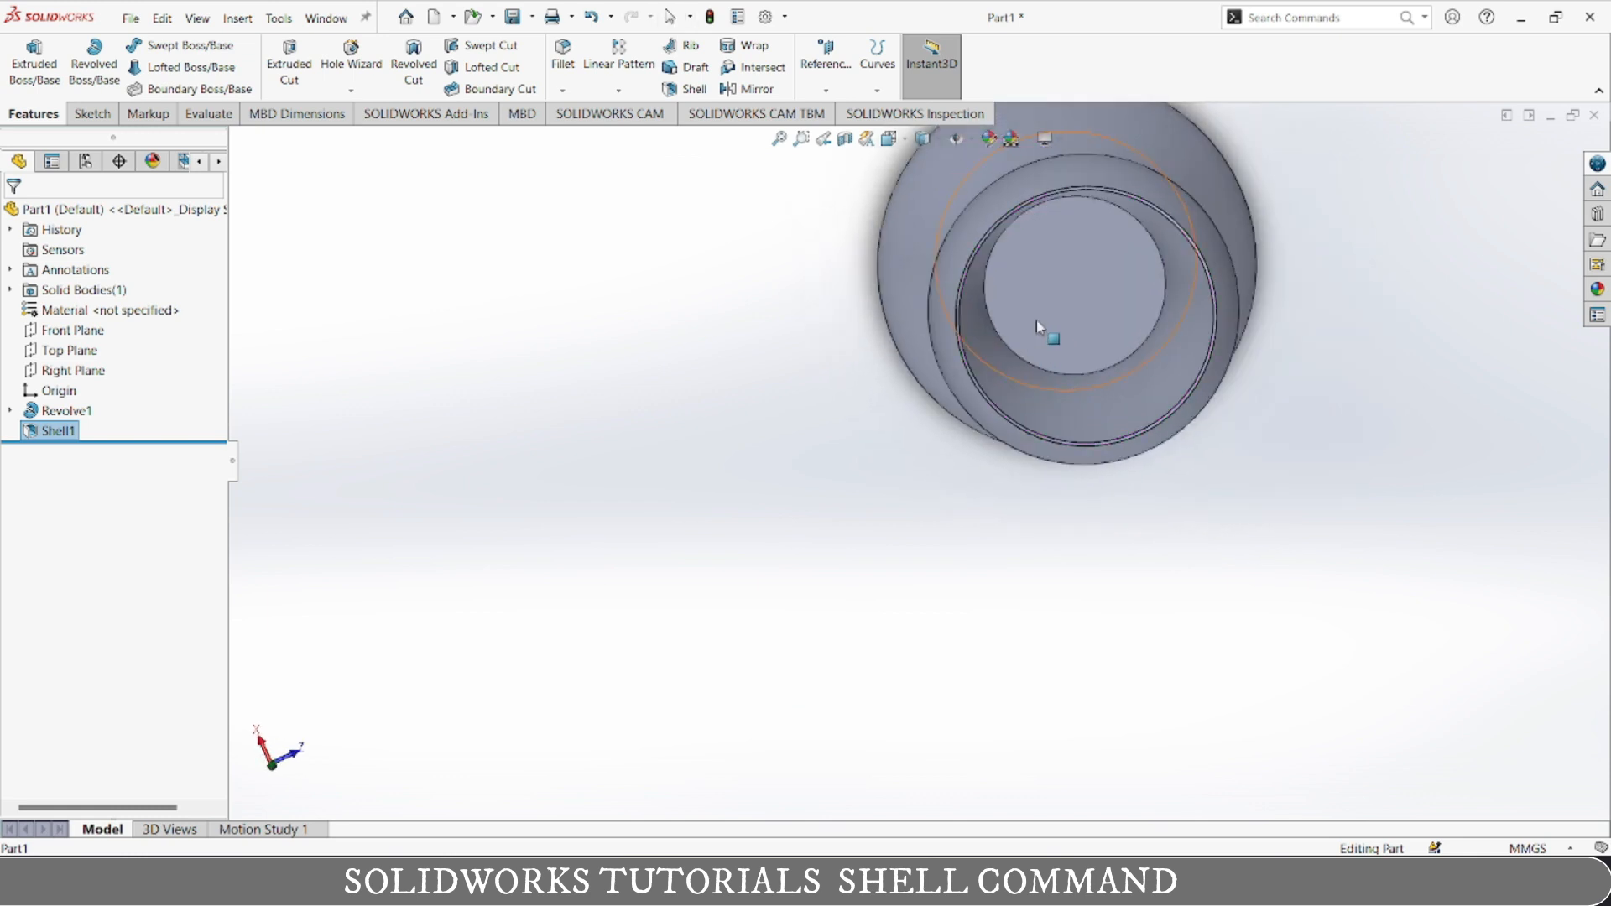
pyautogui.click(1077, 274)
pyautogui.click(1356, 421)
pyautogui.moveTo(1356, 421); pyautogui.dragTo(878, 309, button='middle')
pyautogui.moveTo(1216, 466); pyautogui.dragTo(1082, 353, button='middle')
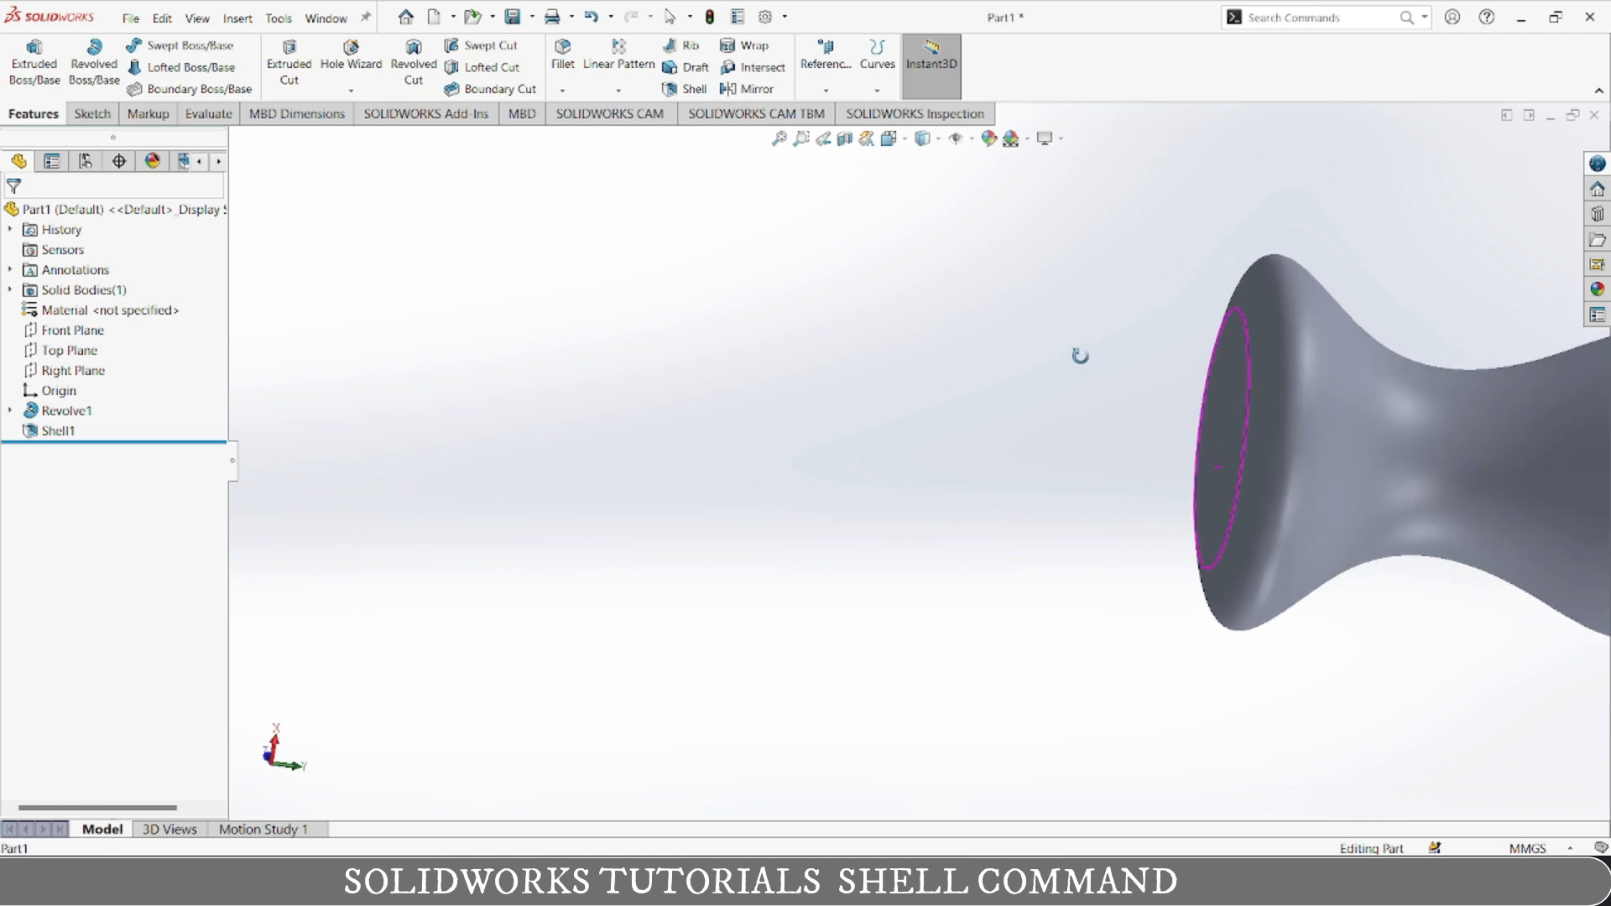
pyautogui.moveTo(1286, 451); pyautogui.dragTo(1193, 515, button='middle')
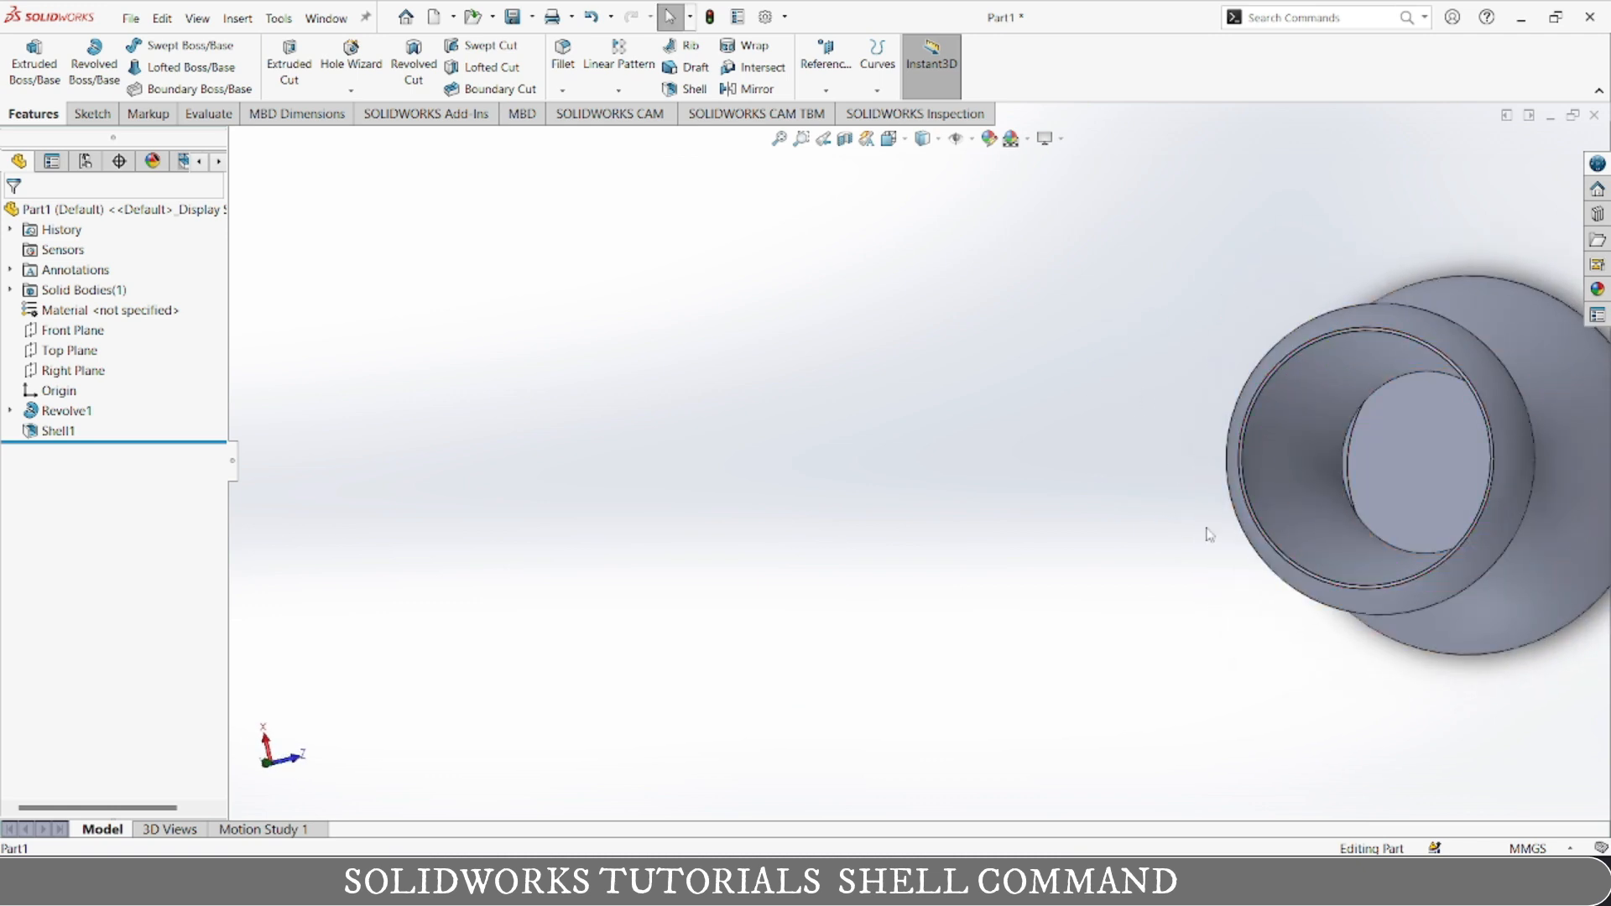
pyautogui.moveTo(1399, 423); pyautogui.dragTo(1100, 316, button='middle')
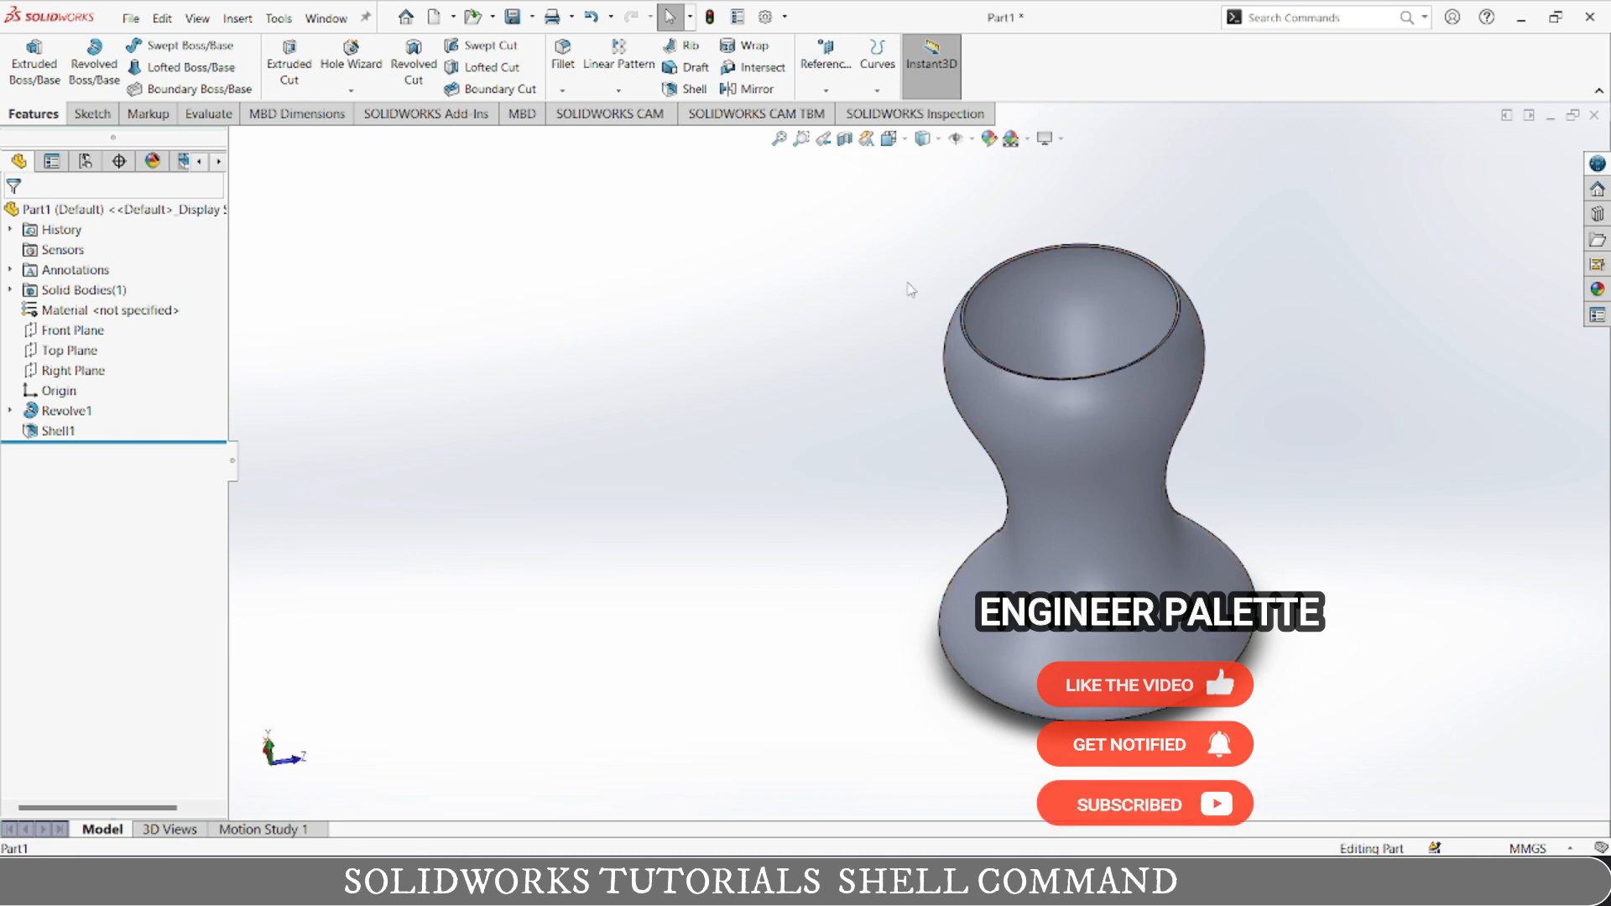
pyautogui.moveTo(866, 338); pyautogui.dragTo(915, 195, button='middle')
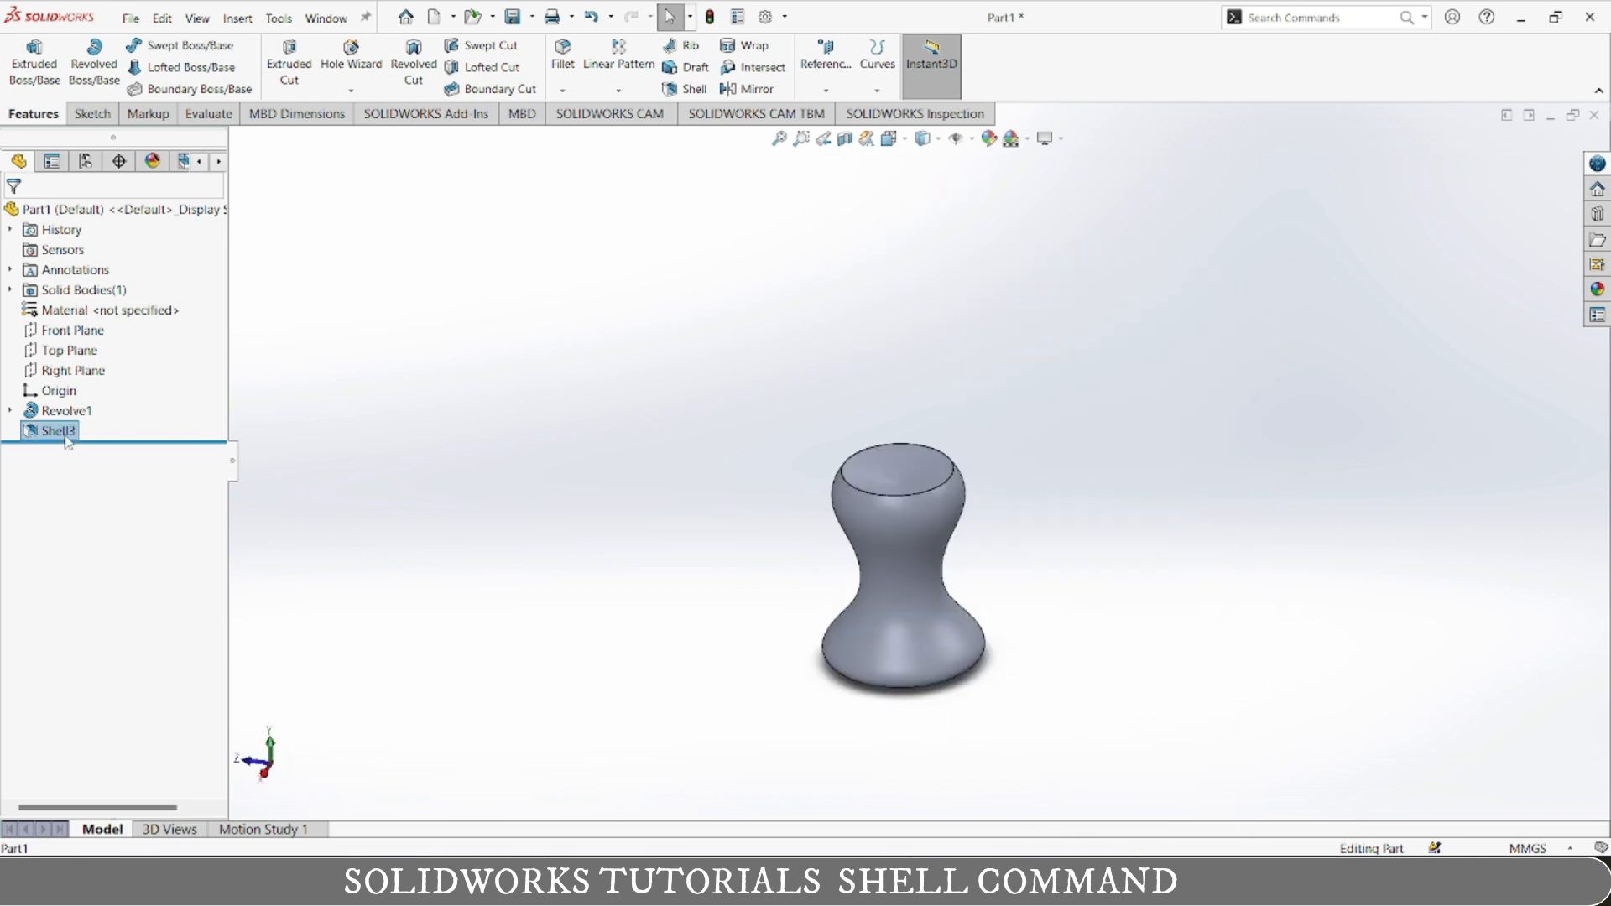
# - Delete the existing shell feature and start a new shell that removes the top face
pyautogui.rightClick(59, 431)
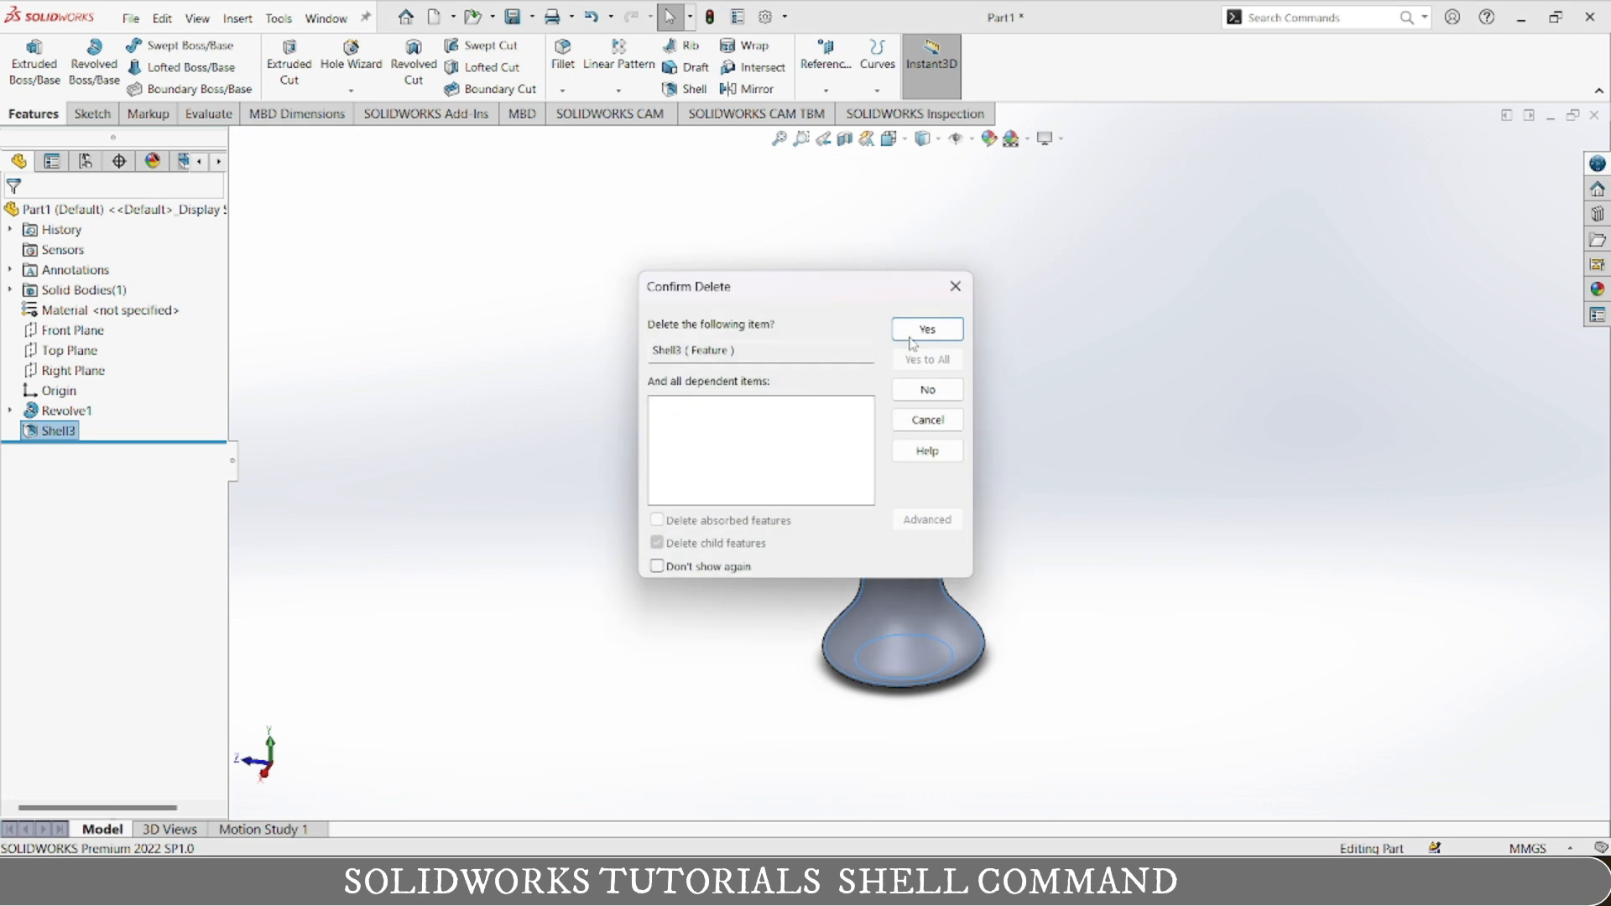
pyautogui.click(927, 329)
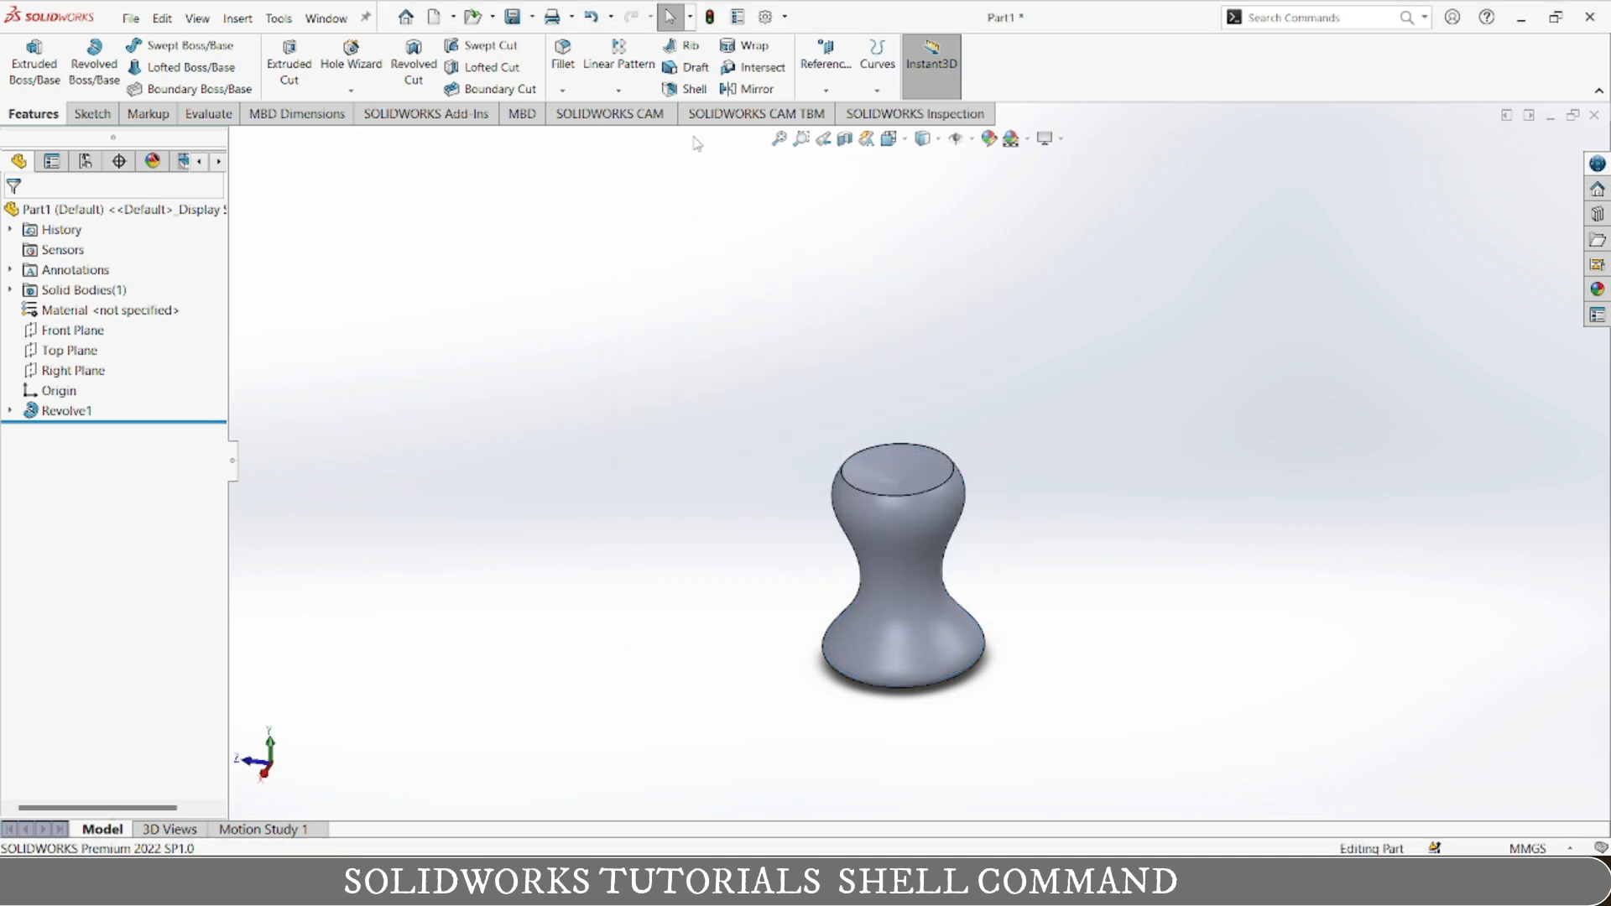
pyautogui.click(690, 89)
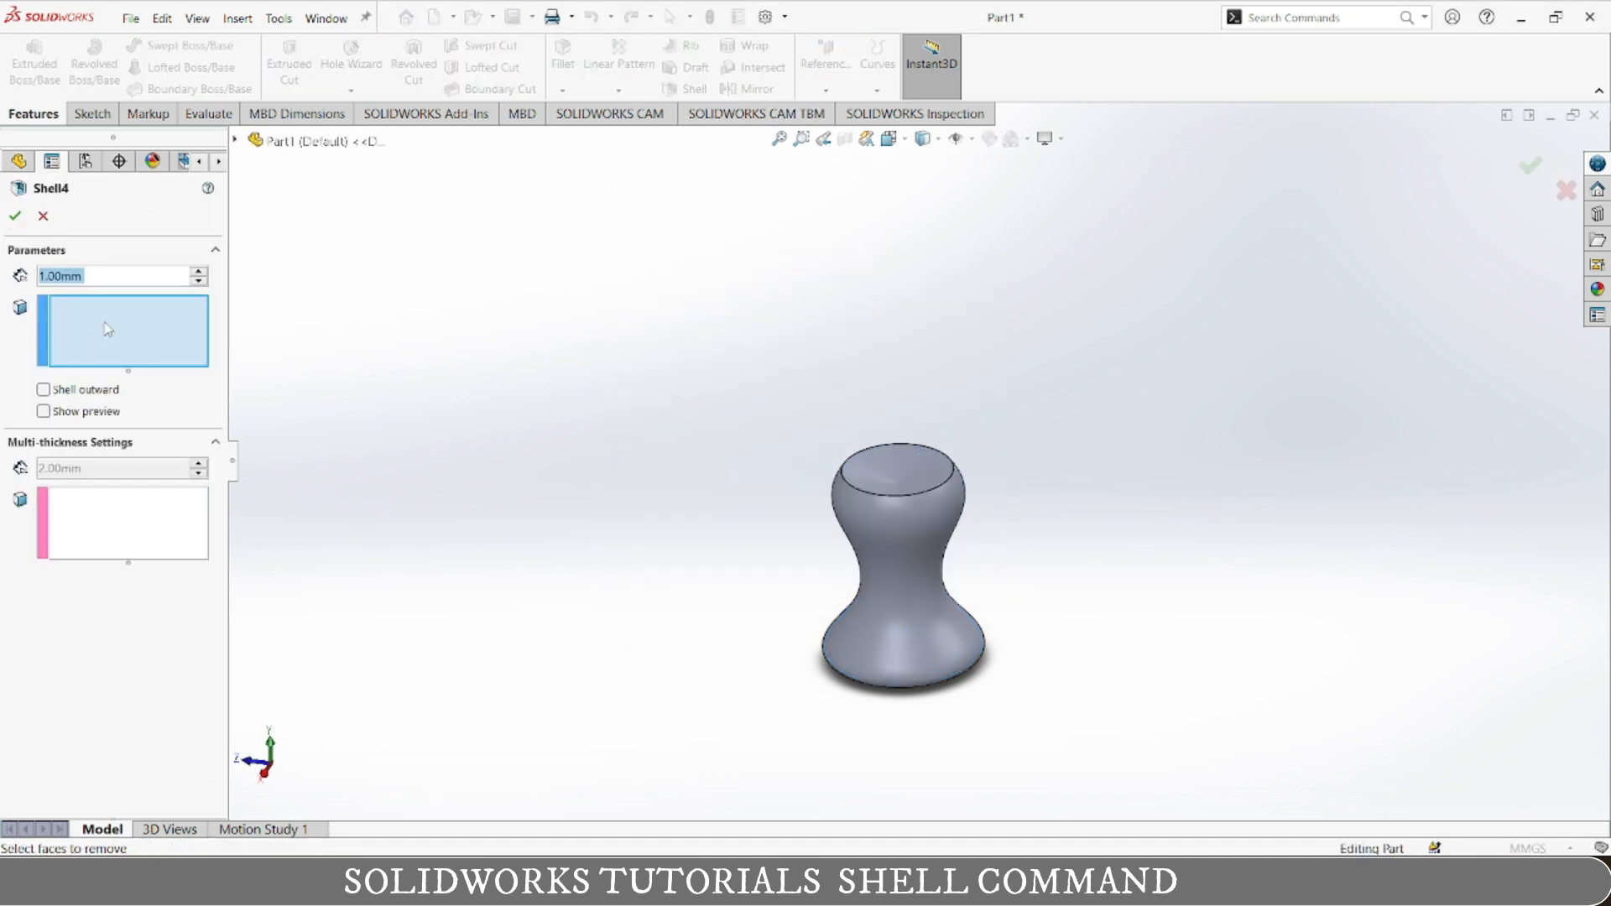
pyautogui.click(907, 472)
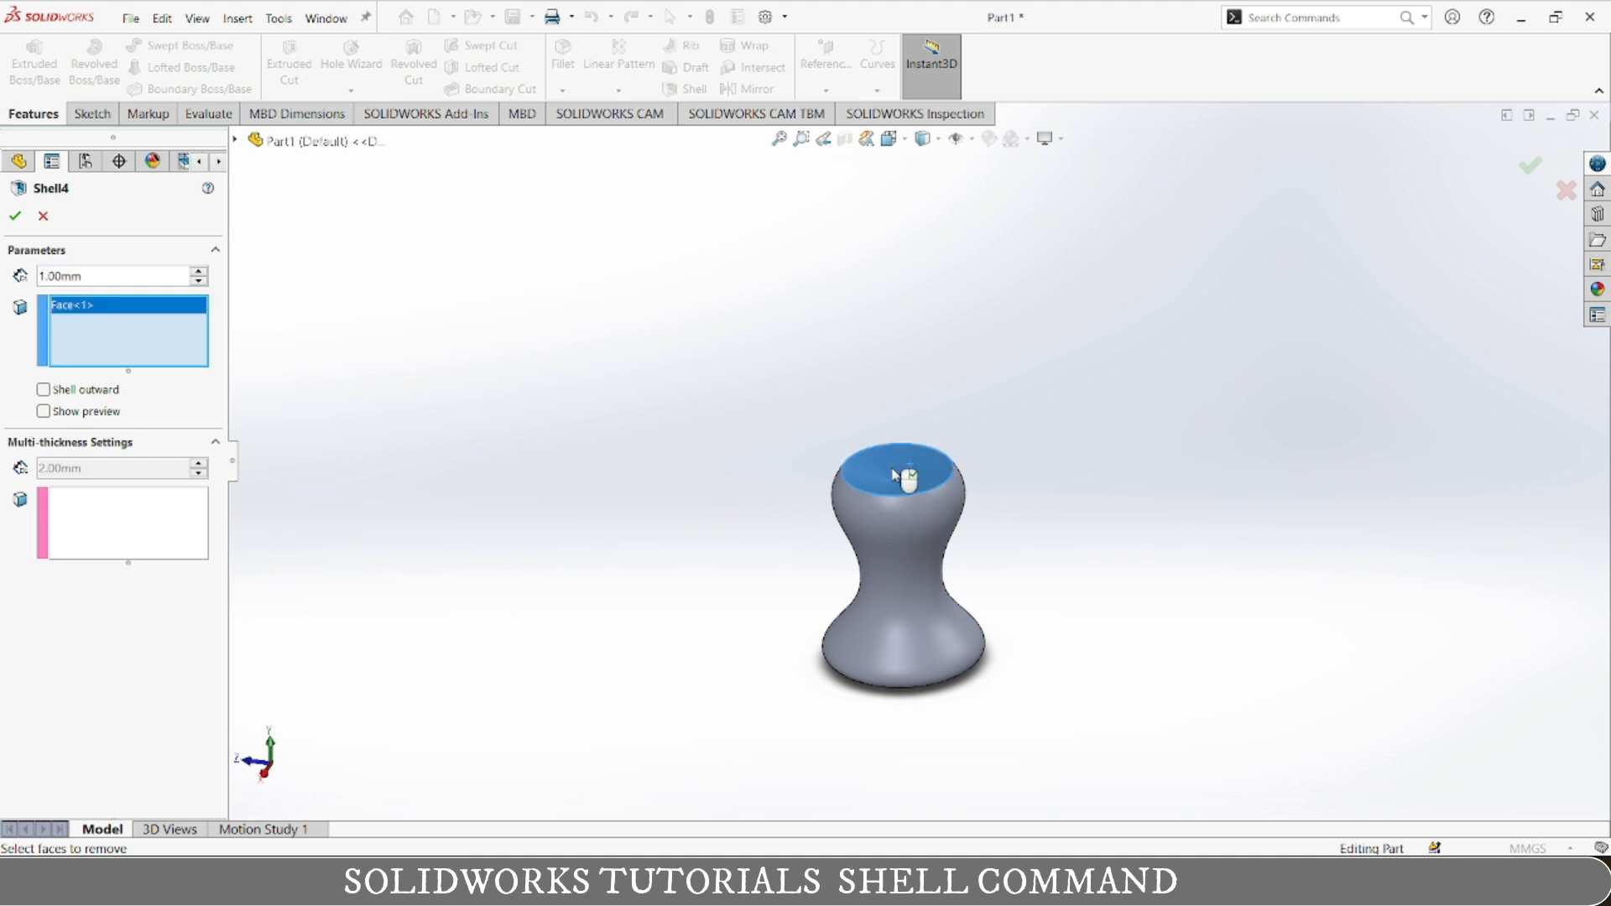
pyautogui.click(109, 527)
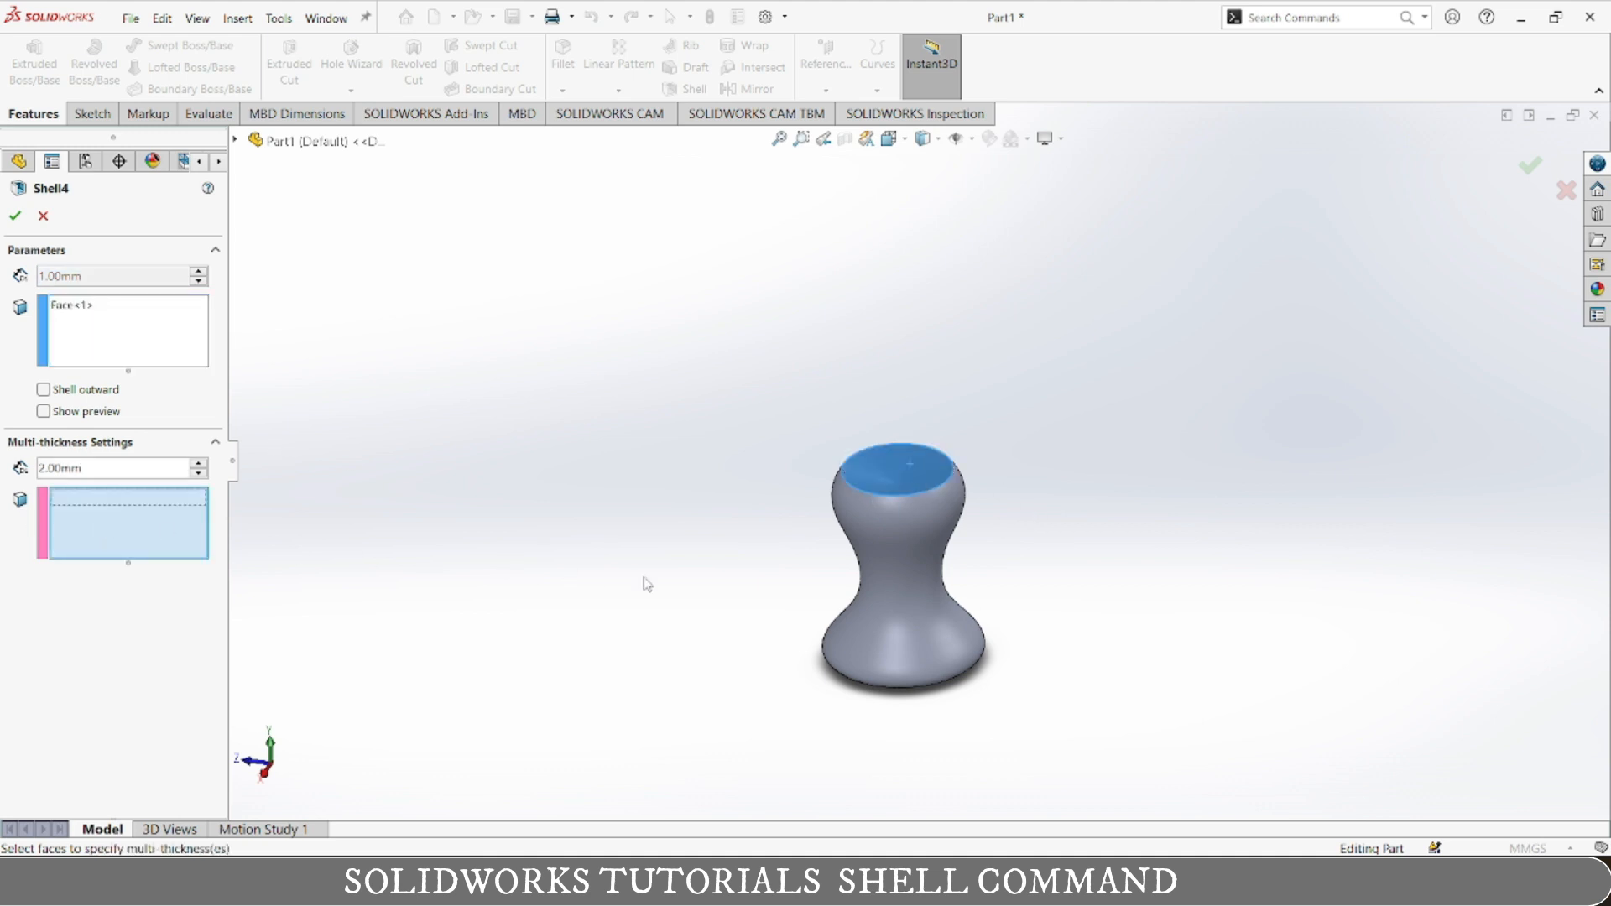
pyautogui.moveTo(767, 649); pyautogui.dragTo(750, 616, button='middle')
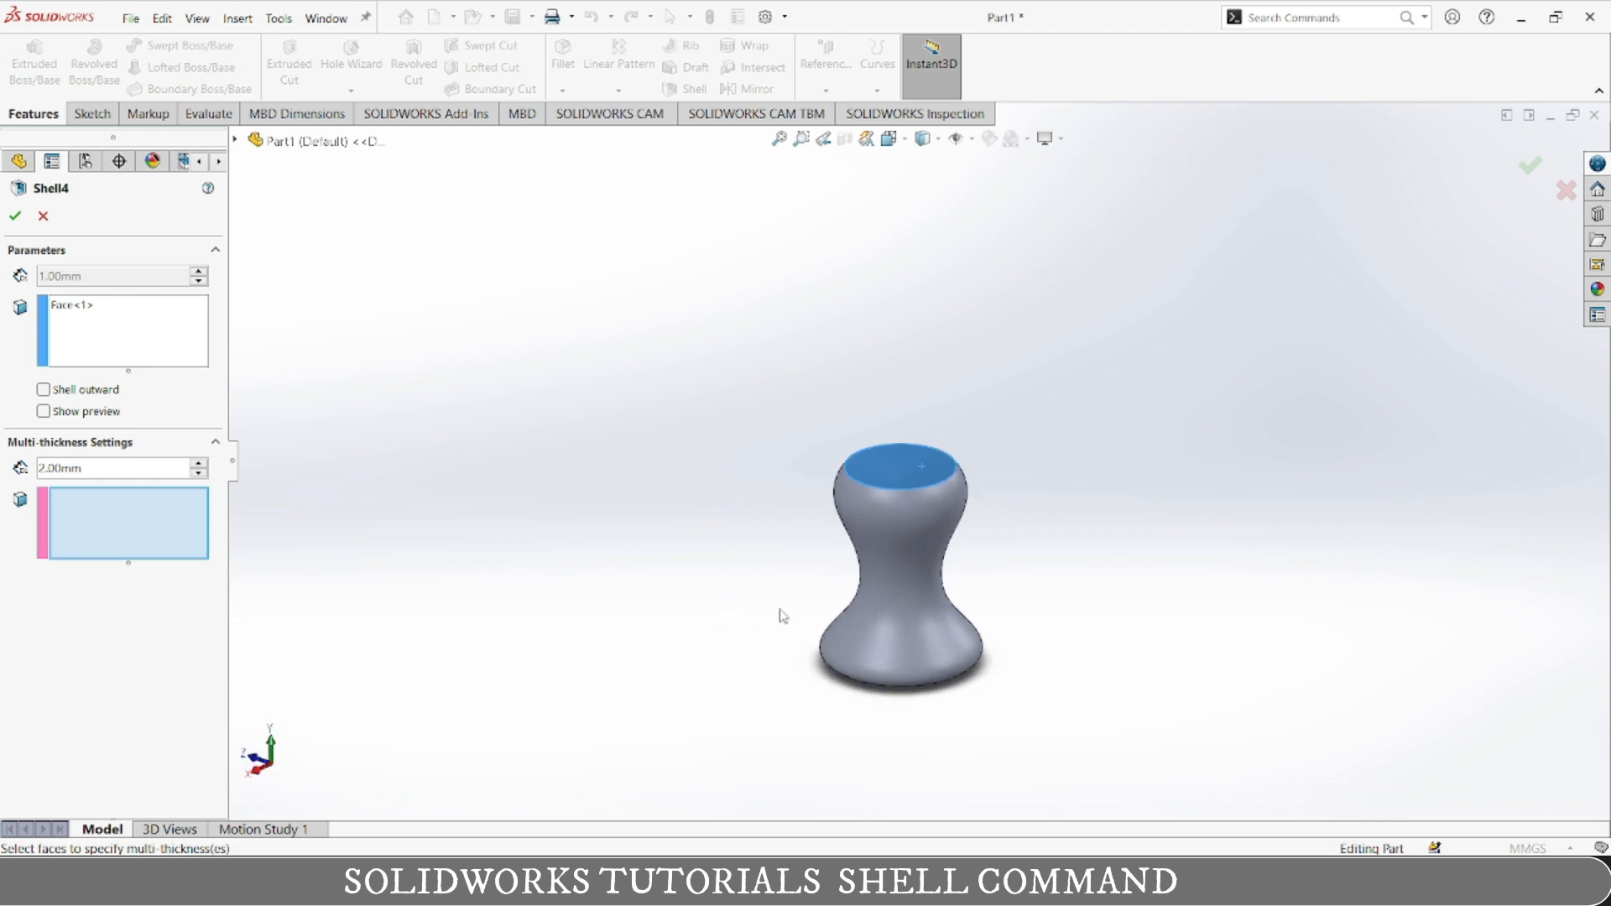
pyautogui.click(895, 635)
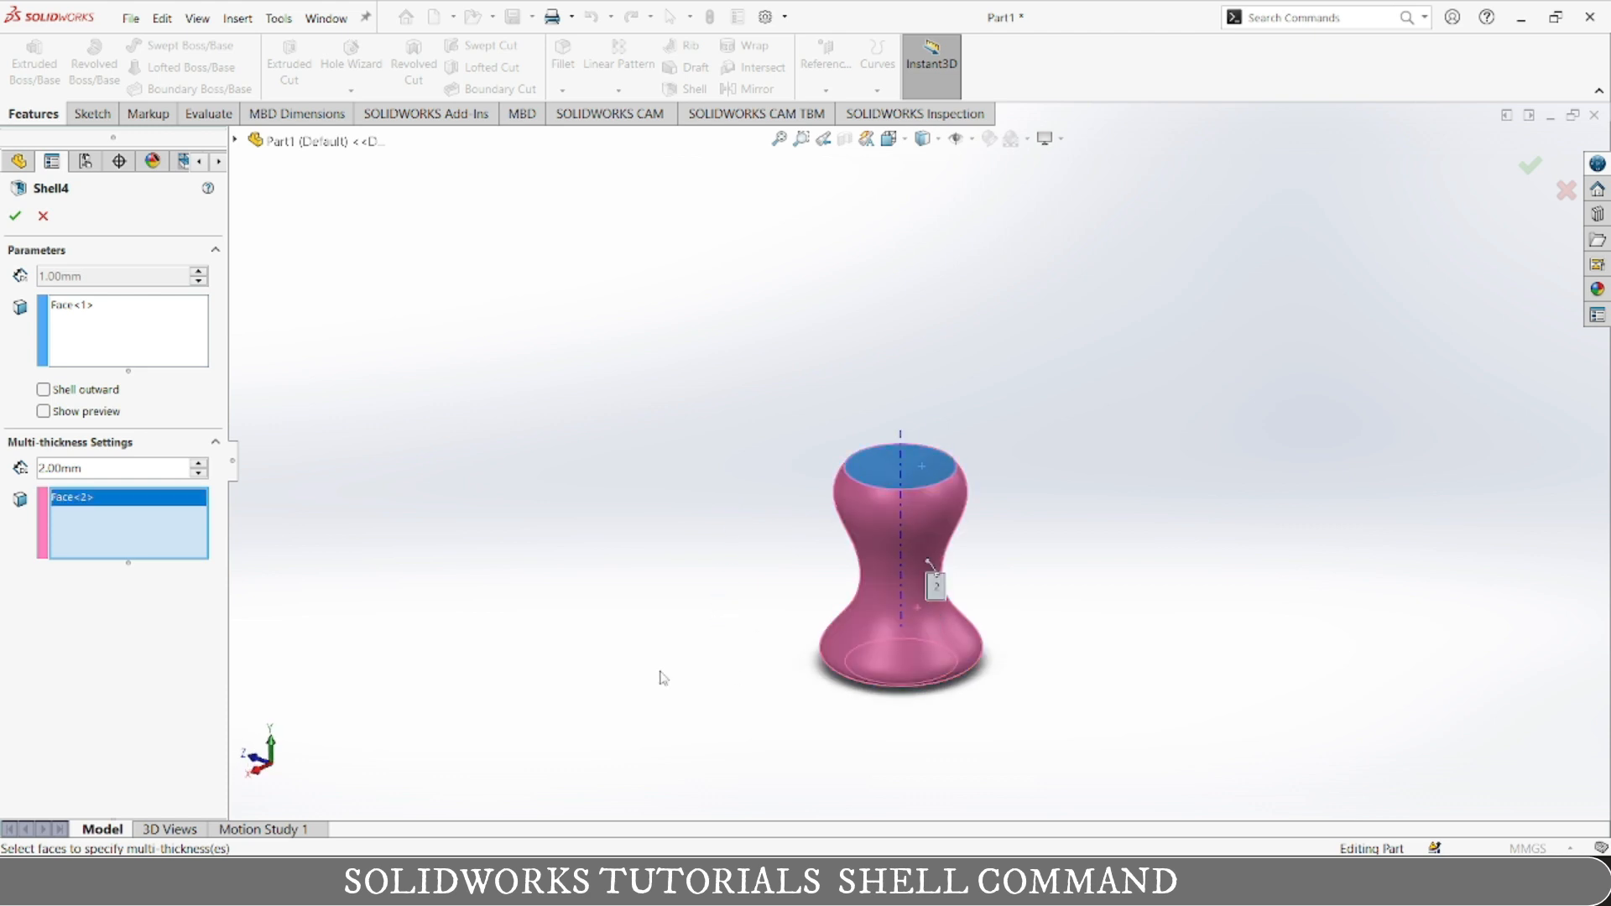
pyautogui.rightClick(129, 538)
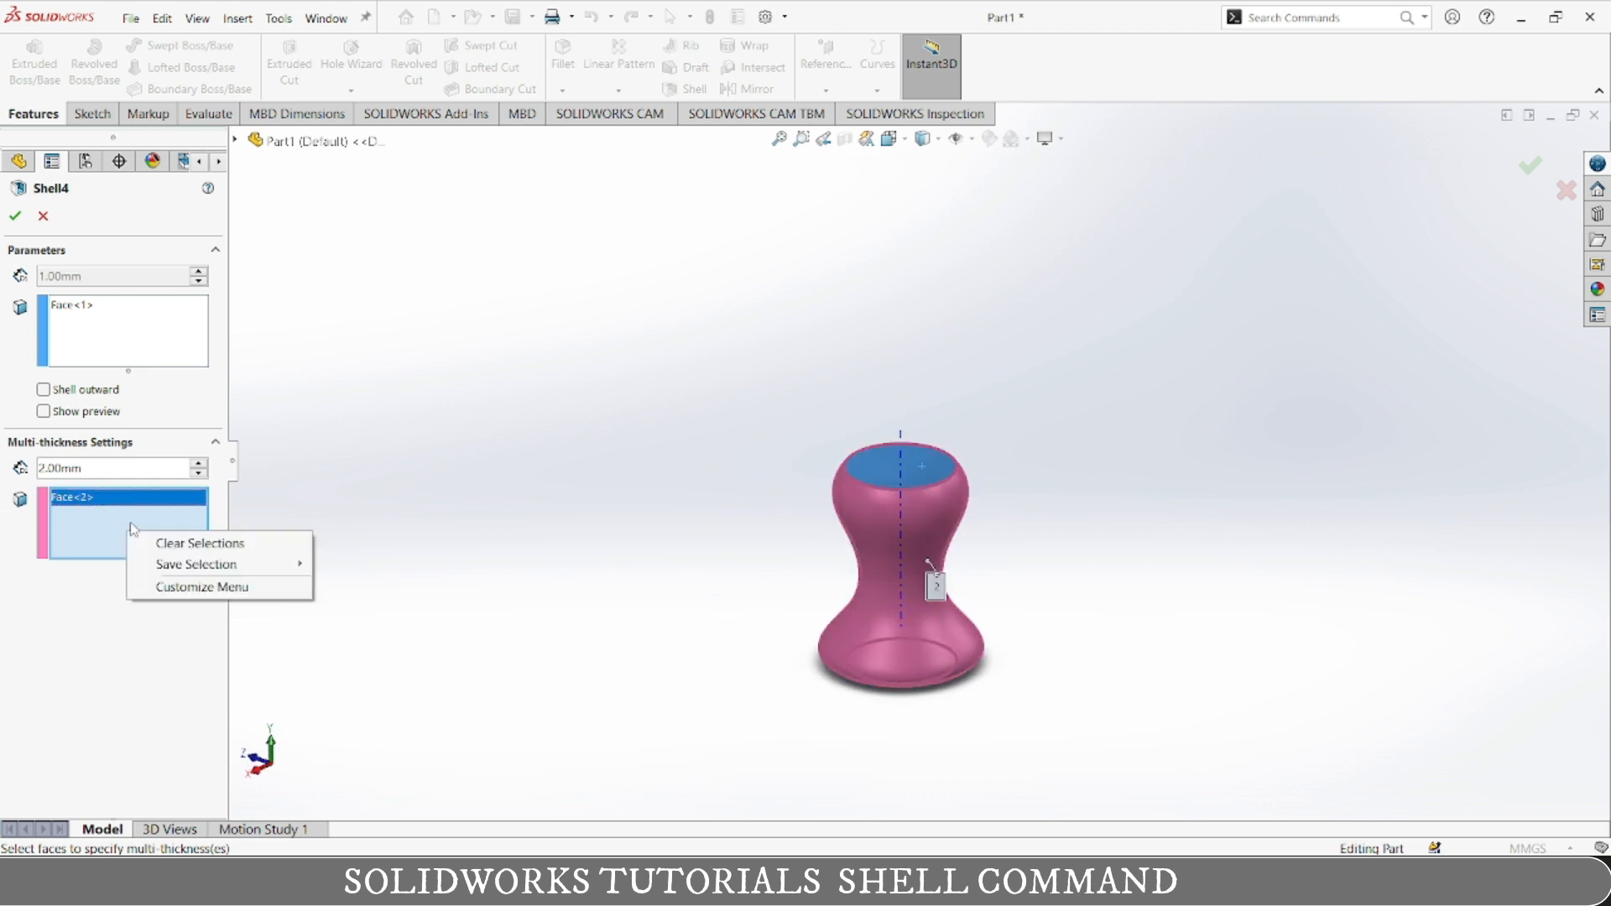
pyautogui.click(181, 543)
pyautogui.moveTo(685, 695); pyautogui.dragTo(759, 394, button='middle')
pyautogui.click(902, 643)
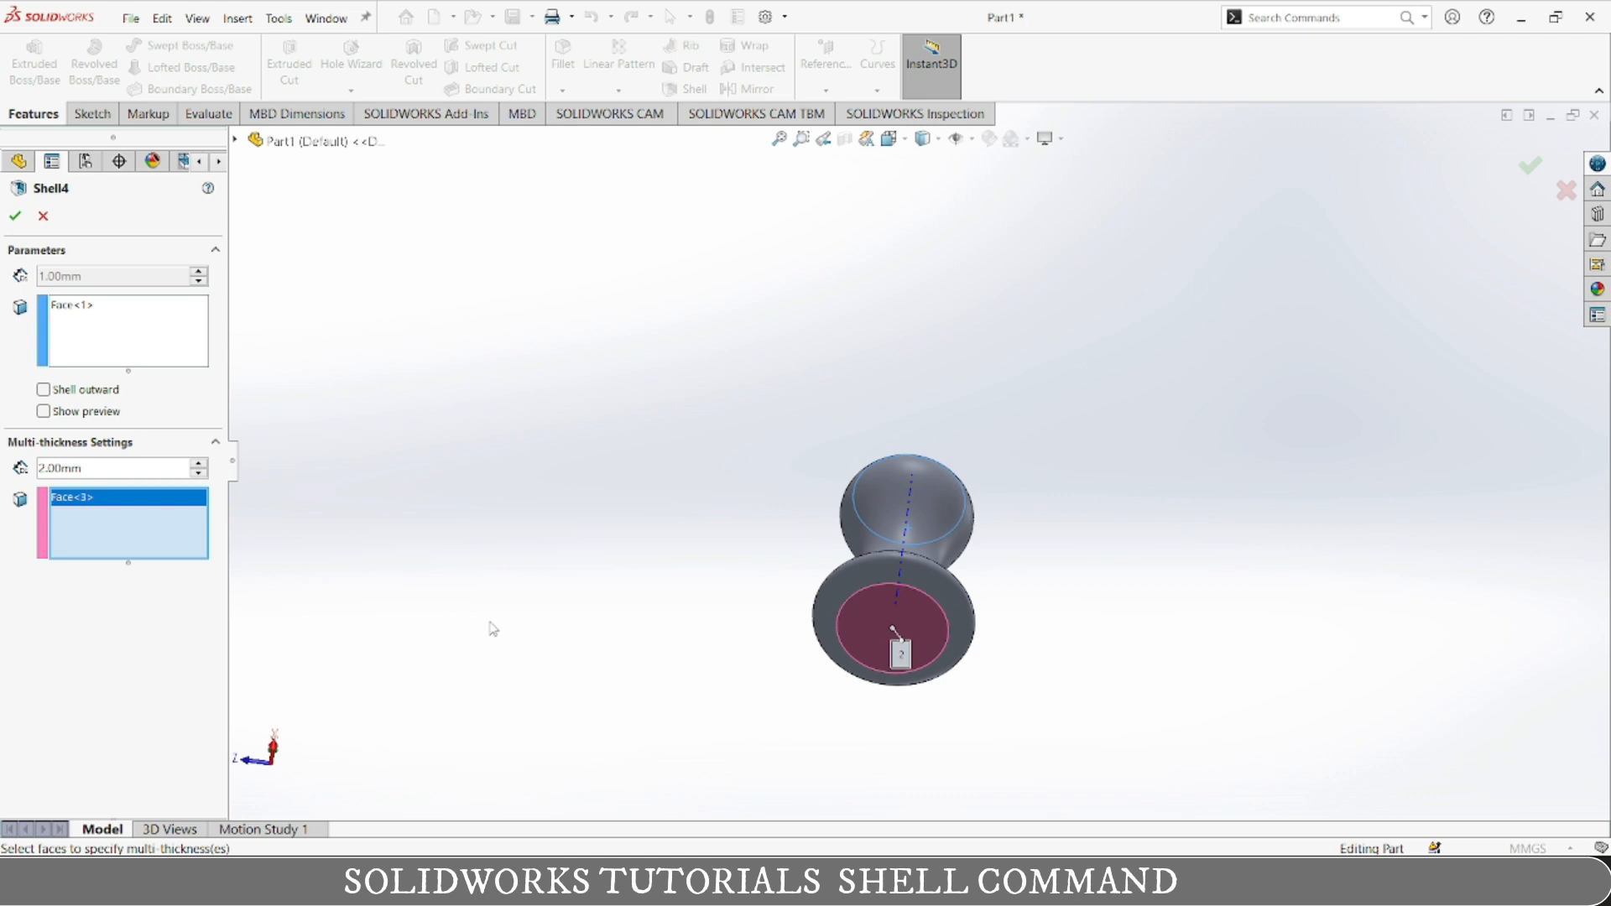
pyautogui.rightClick(153, 541)
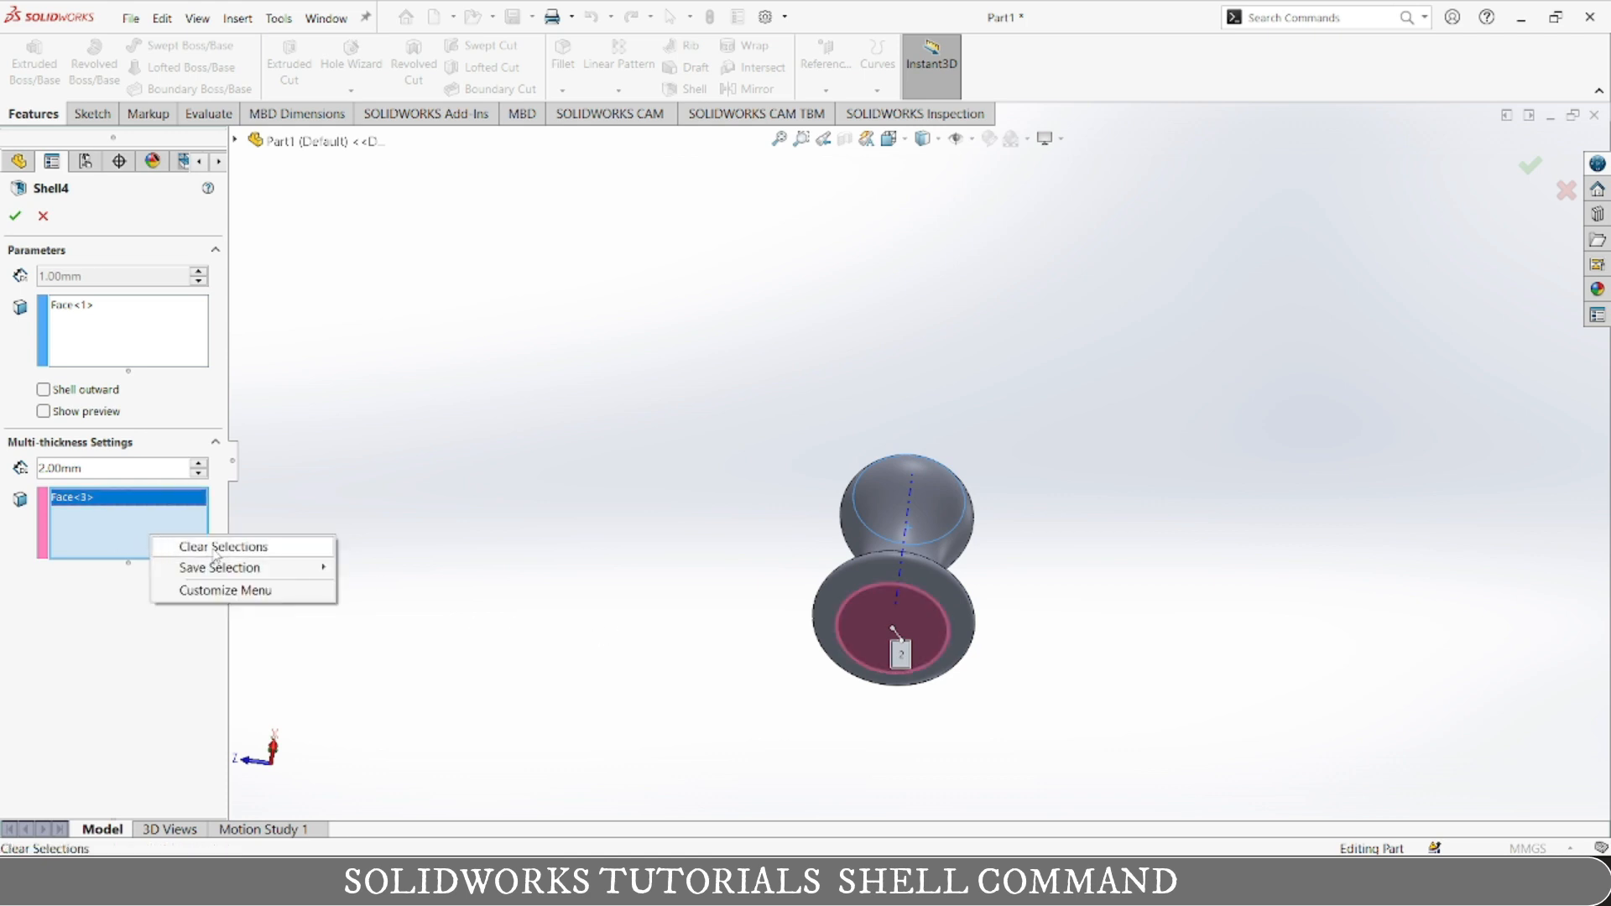
pyautogui.click(215, 549)
# - Give the curved side face a separate 5 mm thickness in the shell's multi-thickness settings and apply the shell
pyautogui.moveTo(526, 583); pyautogui.dragTo(576, 786, button='middle')
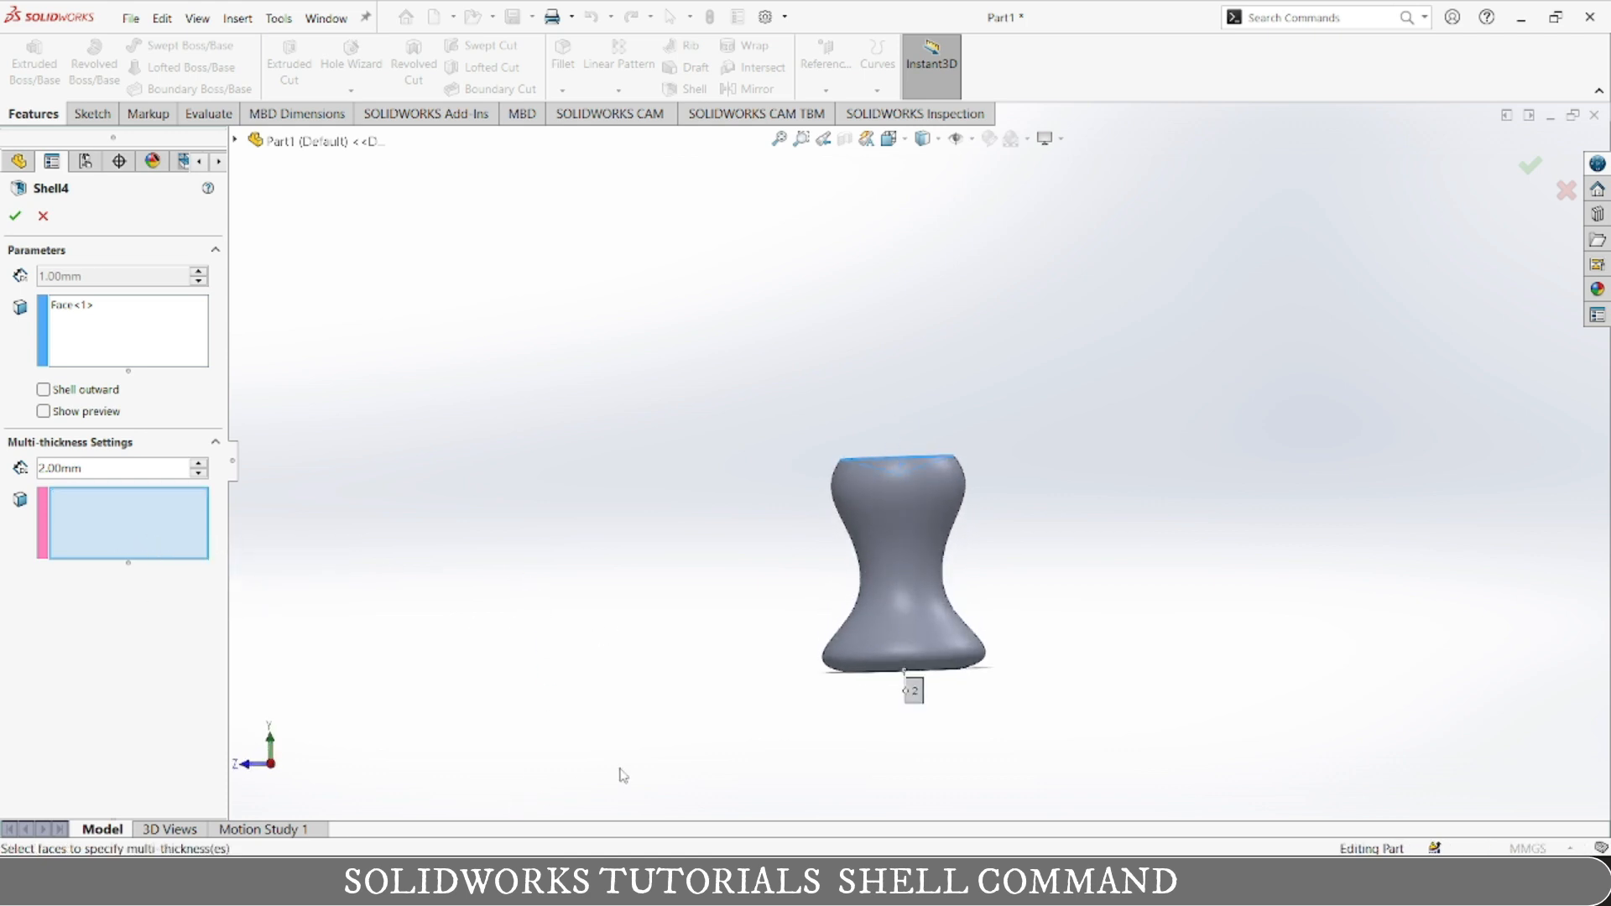
pyautogui.click(900, 574)
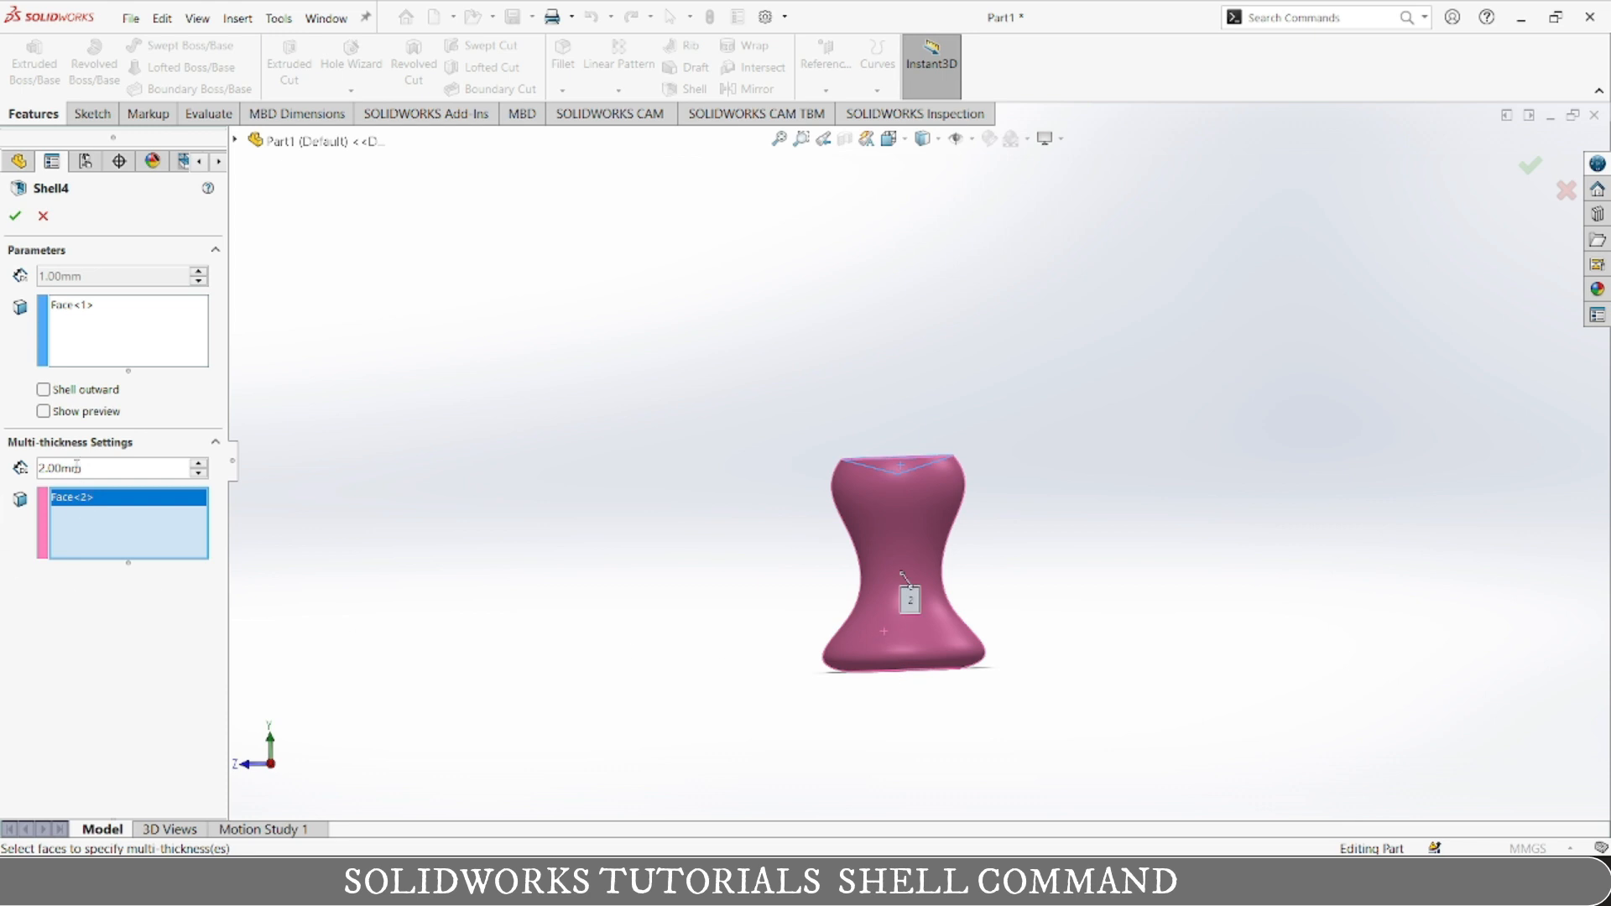
pyautogui.write('5')
pyautogui.press('Return')
pyautogui.click(17, 219)
pyautogui.click(849, 474)
pyautogui.moveTo(847, 420); pyautogui.dragTo(658, 514, button='middle')
pyautogui.scroll(-5, 869, 491)
pyautogui.moveTo(381, 425); pyautogui.dragTo(390, 361, button='middle')
pyautogui.scroll(-3, 830, 380)
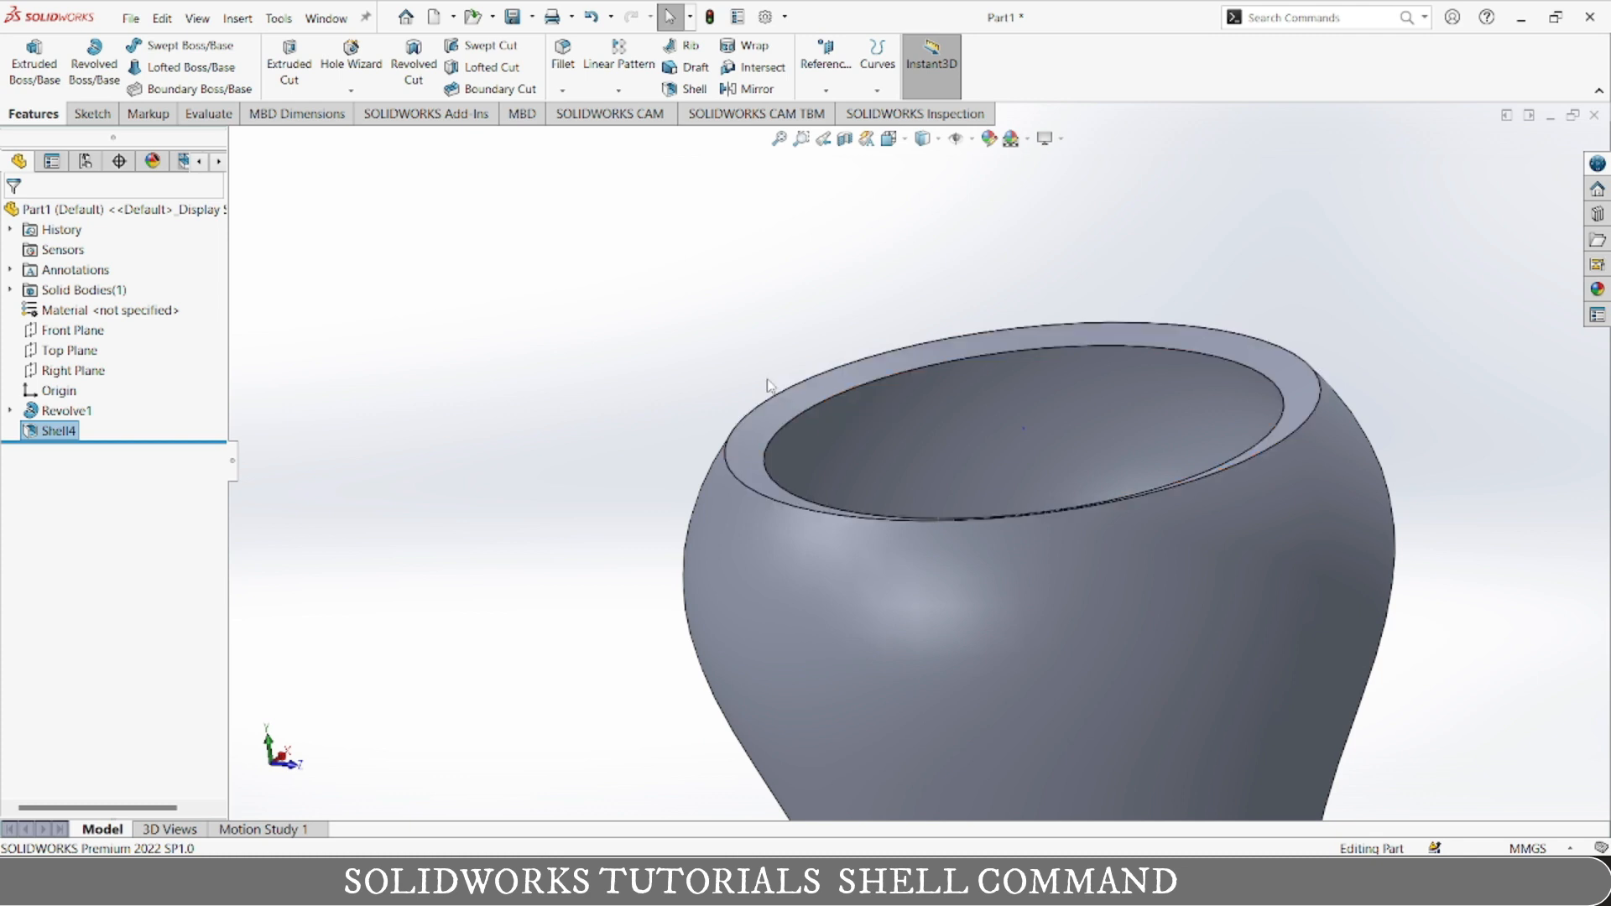
# - Reopen the shell feature for editing and clear the side face from its multi-thickness selection
pyautogui.rightClick(688, 90)
pyautogui.press('Escape')
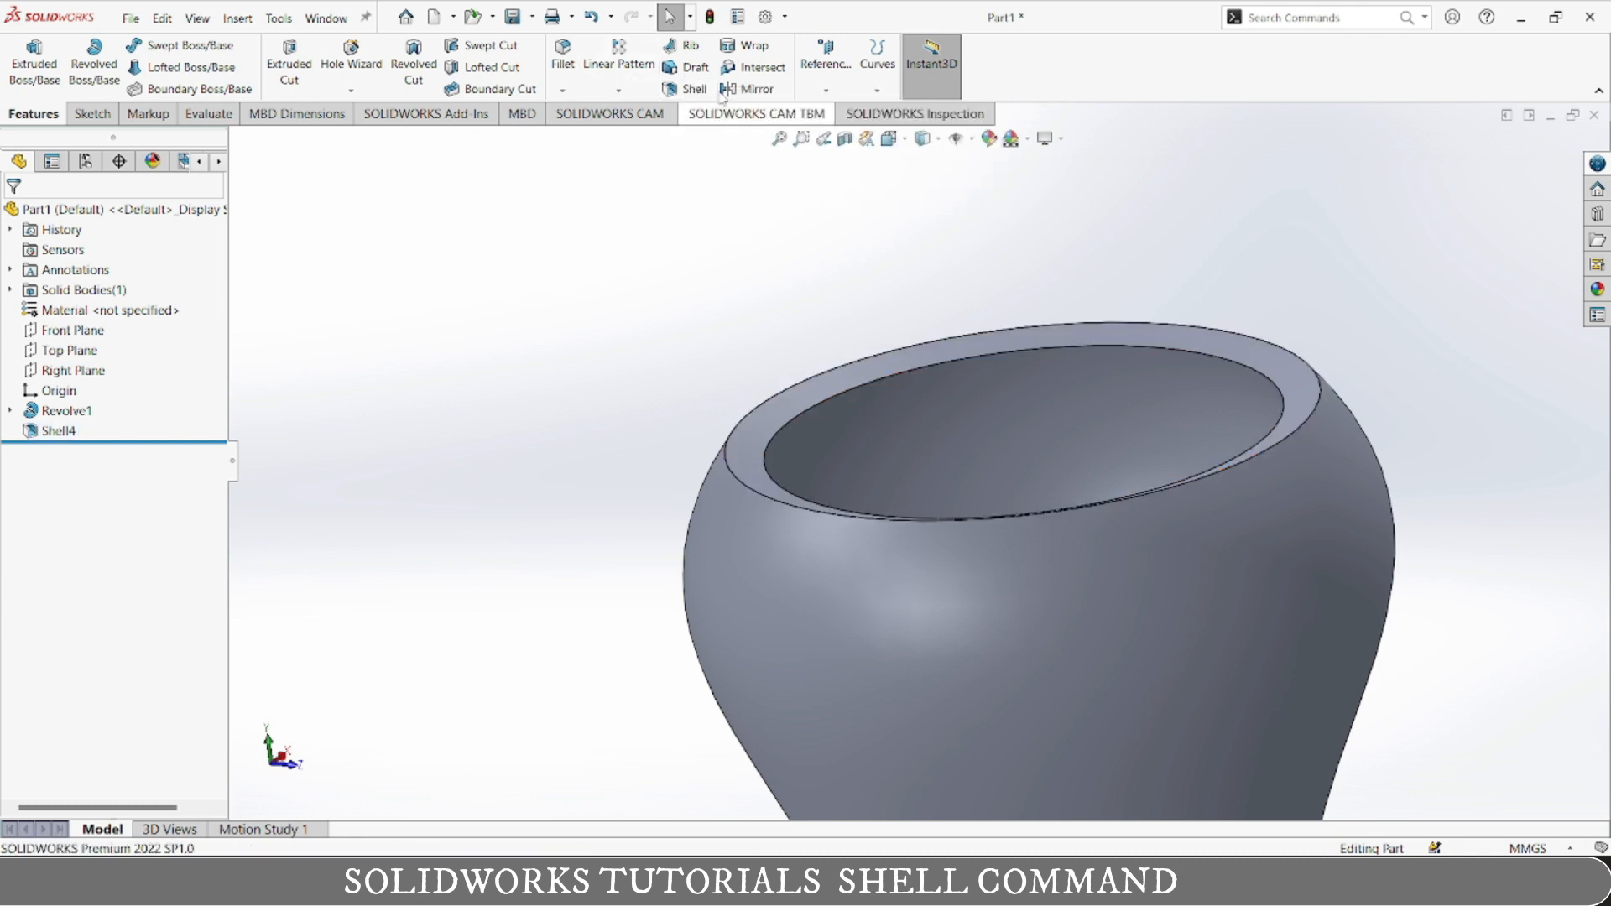
pyautogui.rightClick(57, 432)
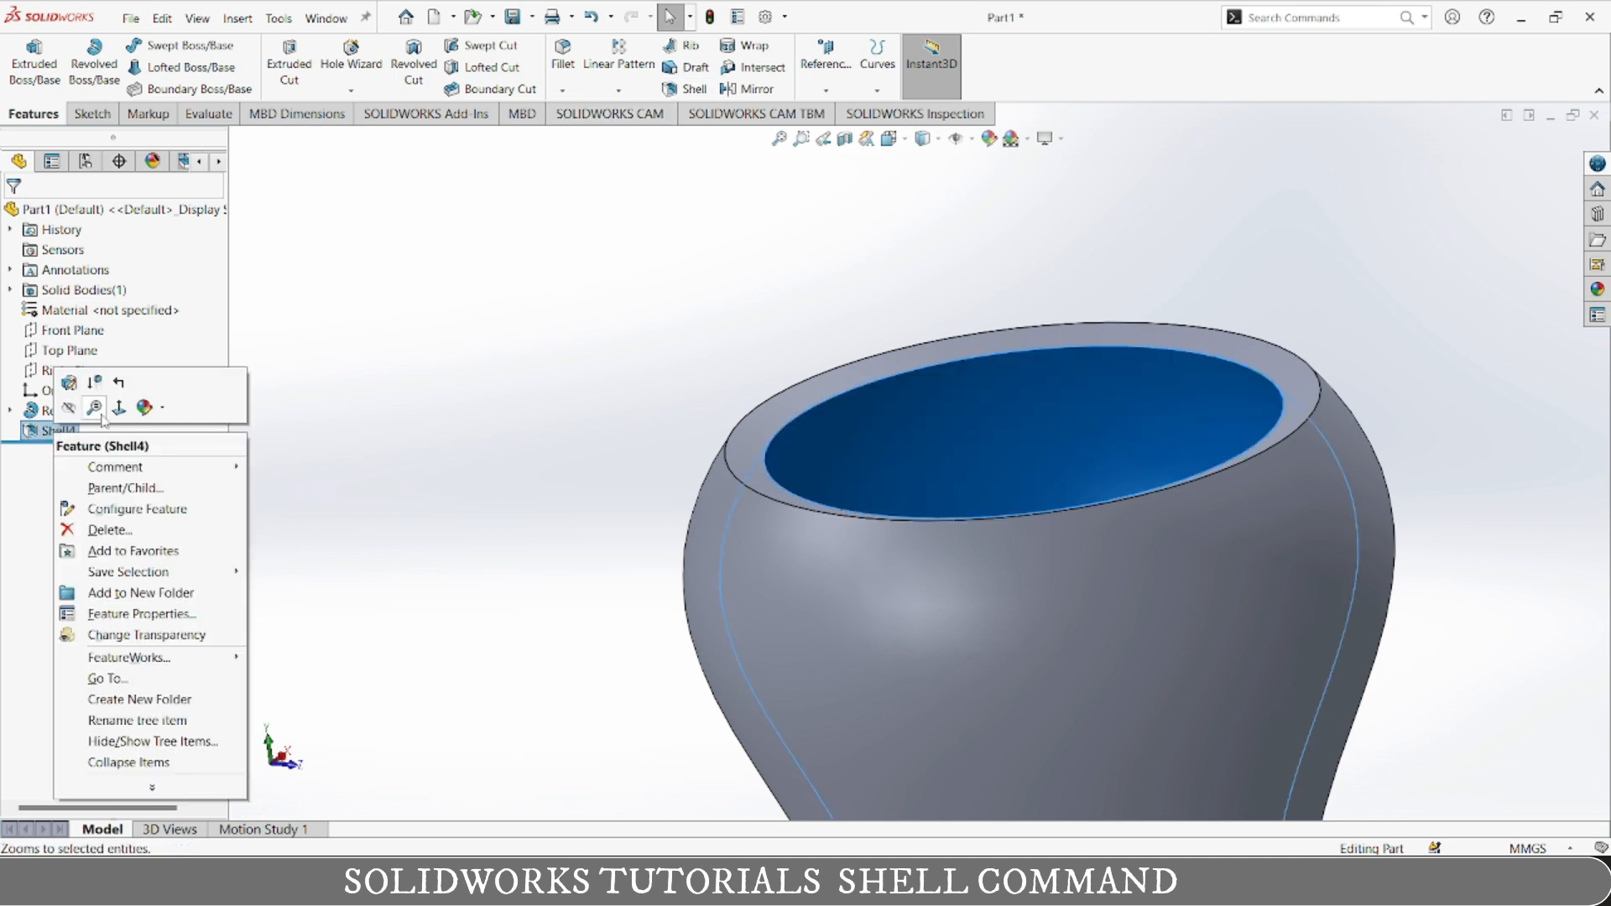
pyautogui.press('Escape')
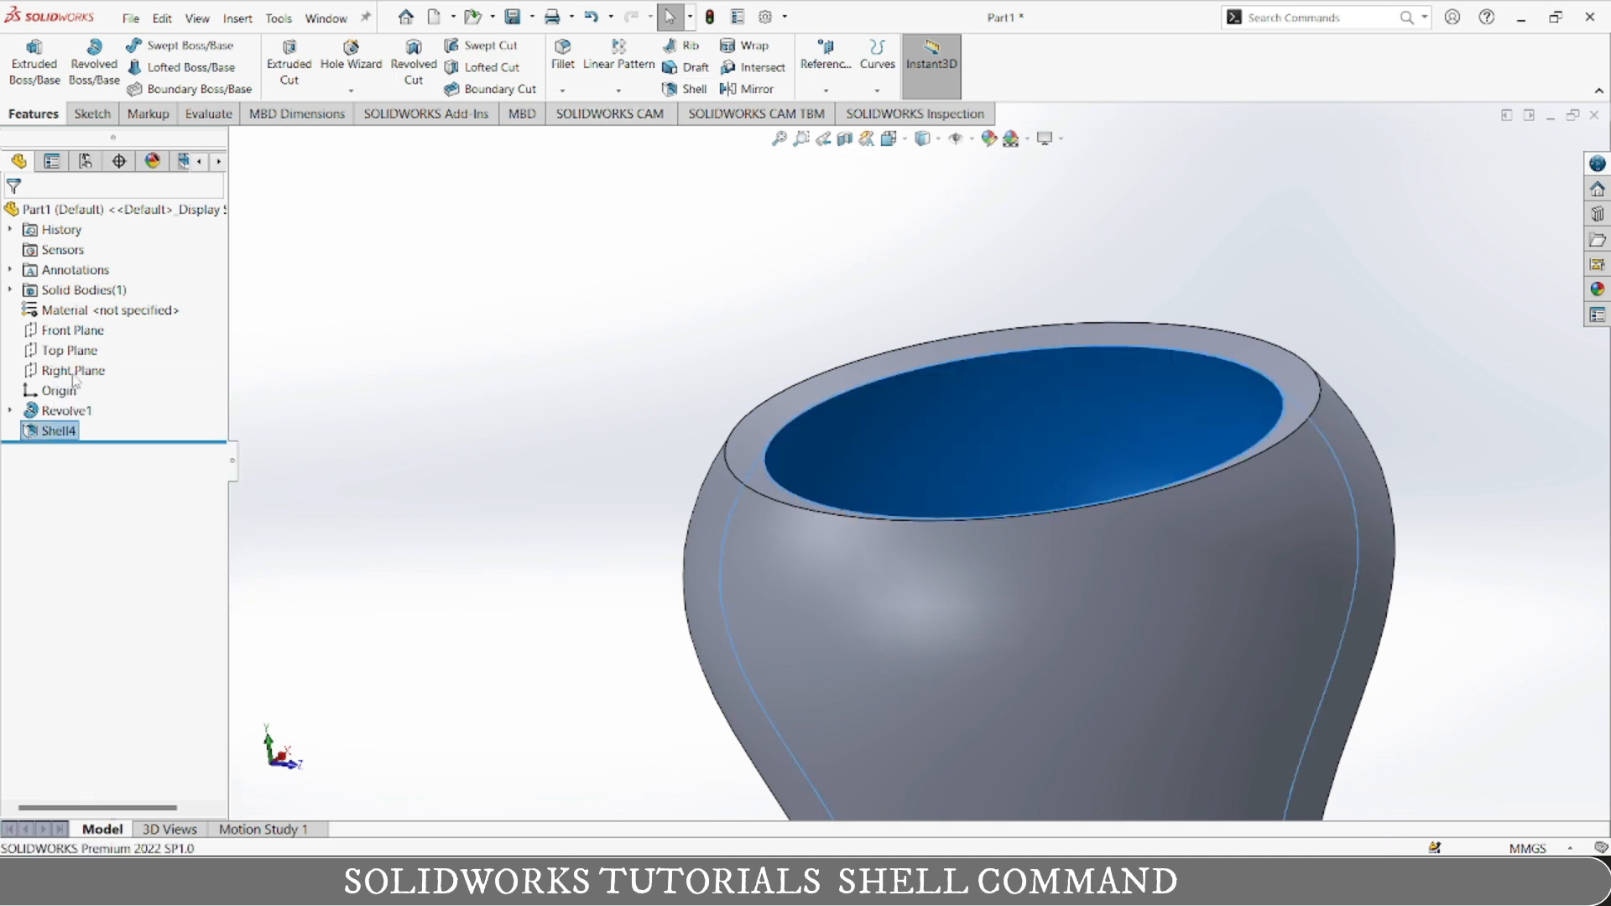
pyautogui.click(151, 527)
pyautogui.rightClick(152, 522)
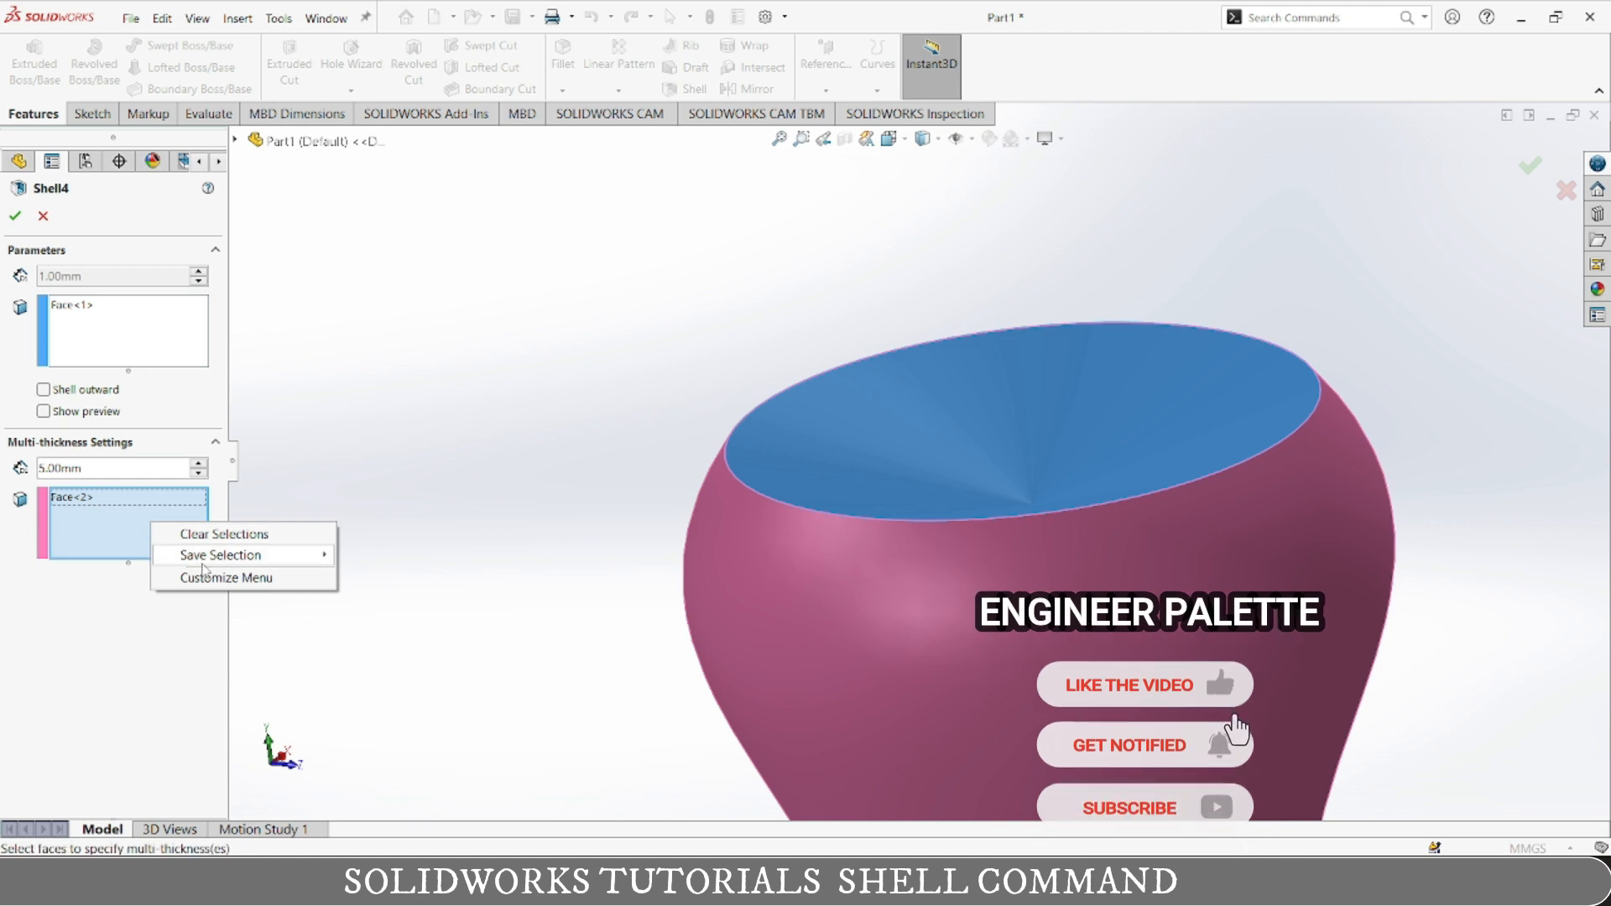
pyautogui.click(224, 533)
# - Assign the multi-thickness setting to the flat base face instead and apply the edited shell
pyautogui.moveTo(453, 612); pyautogui.dragTo(739, 597, button='middle')
pyautogui.scroll(5, 1076, 549)
pyautogui.moveTo(1065, 537); pyautogui.dragTo(1062, 635, button='middle')
pyautogui.click(1025, 673)
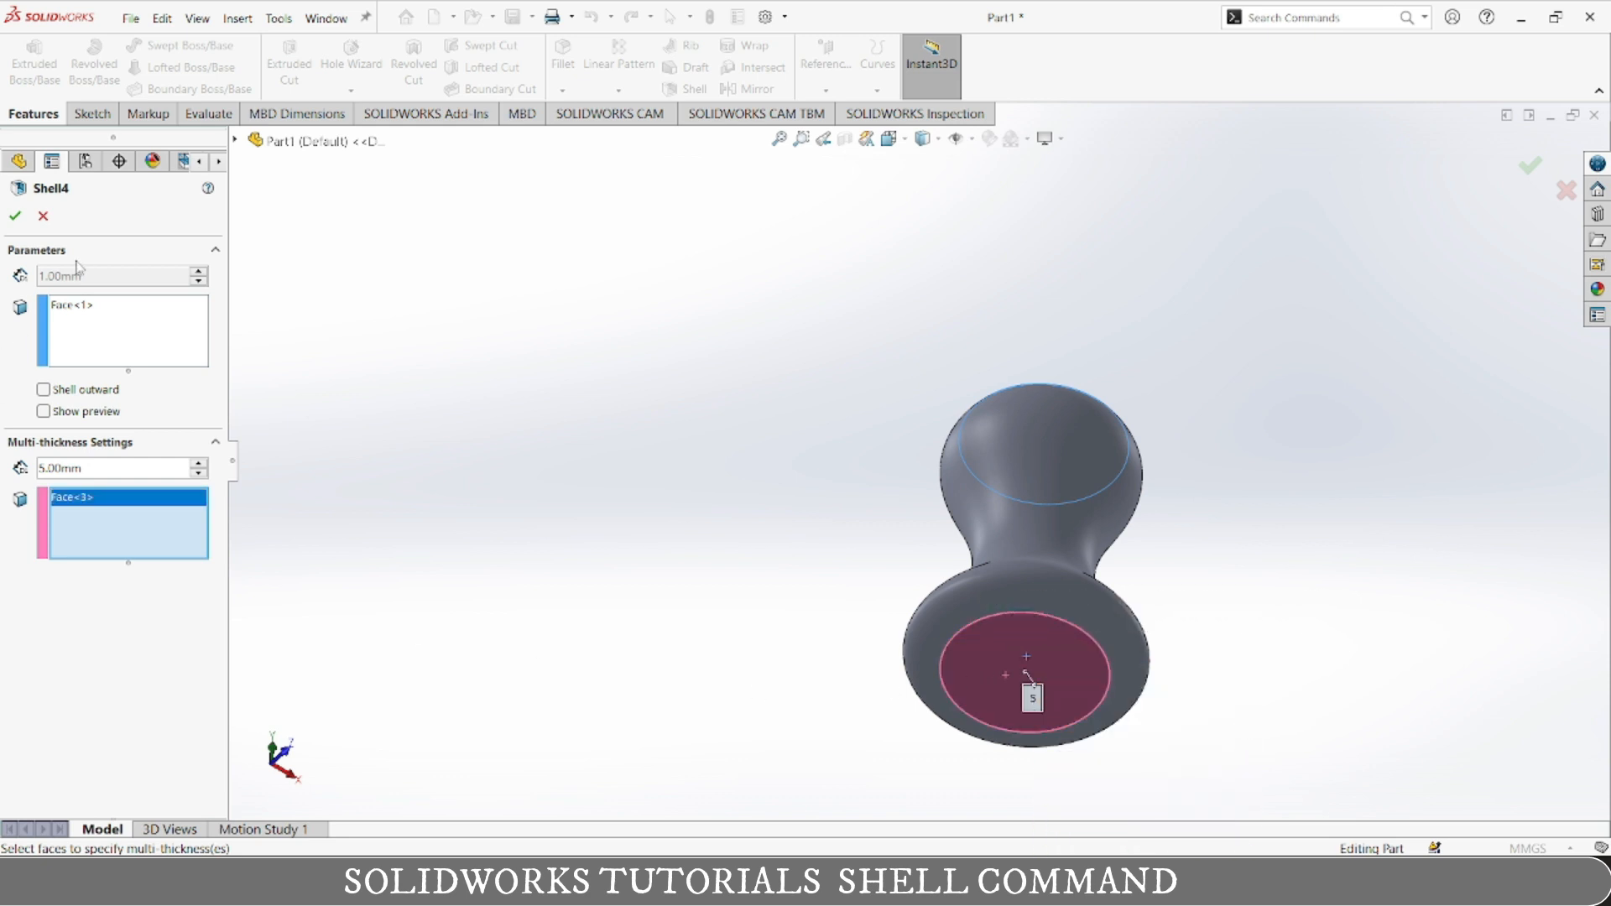
pyautogui.click(17, 217)
pyautogui.click(871, 467)
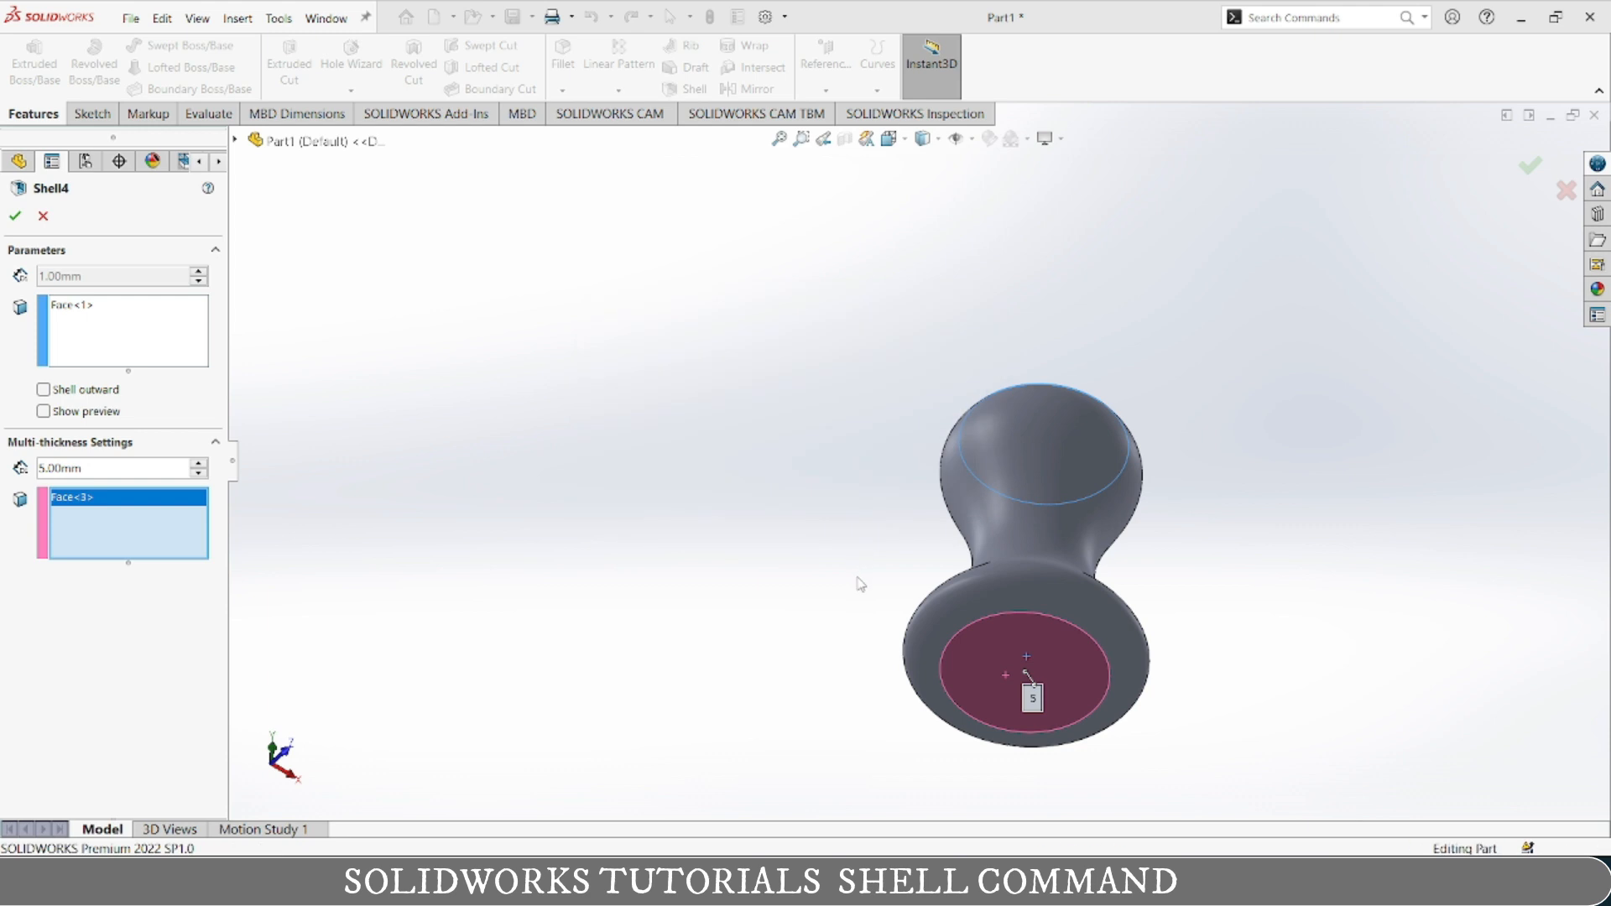
# - Cut the model open with a planar section view on the Front Plane at 0 mm offset
pyautogui.moveTo(837, 508); pyautogui.dragTo(809, 586, button='middle')
pyautogui.click(844, 139)
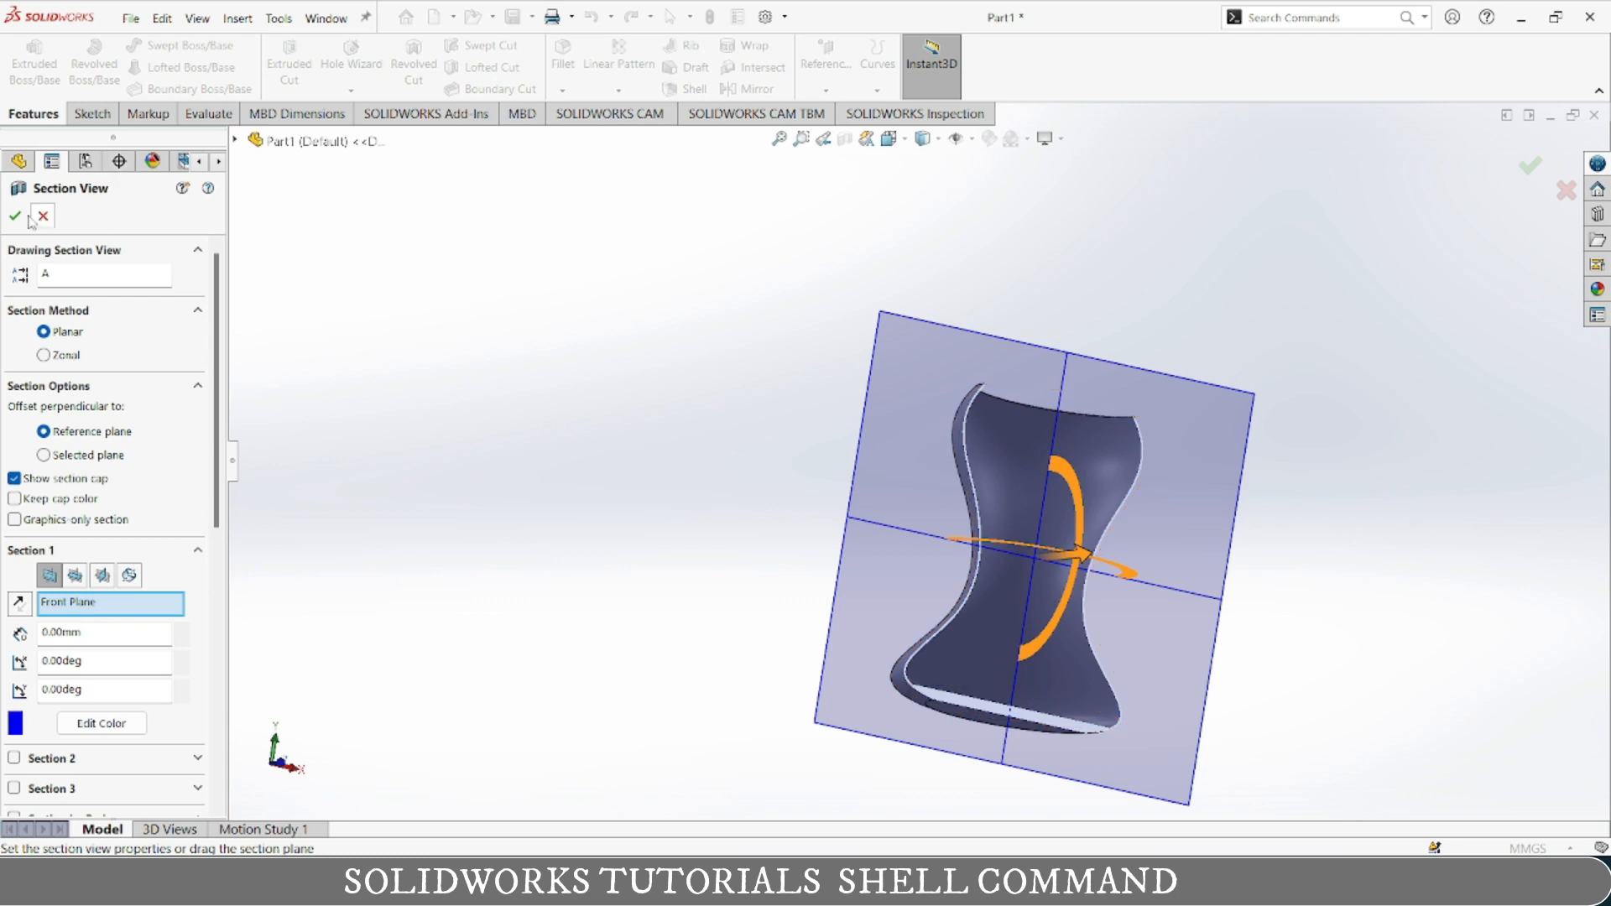
pyautogui.click(26, 217)
# - Compare the thickness of the base with that of the side walls in the sectioned vase
pyautogui.moveTo(1162, 644); pyautogui.dragTo(1177, 594, button='middle')
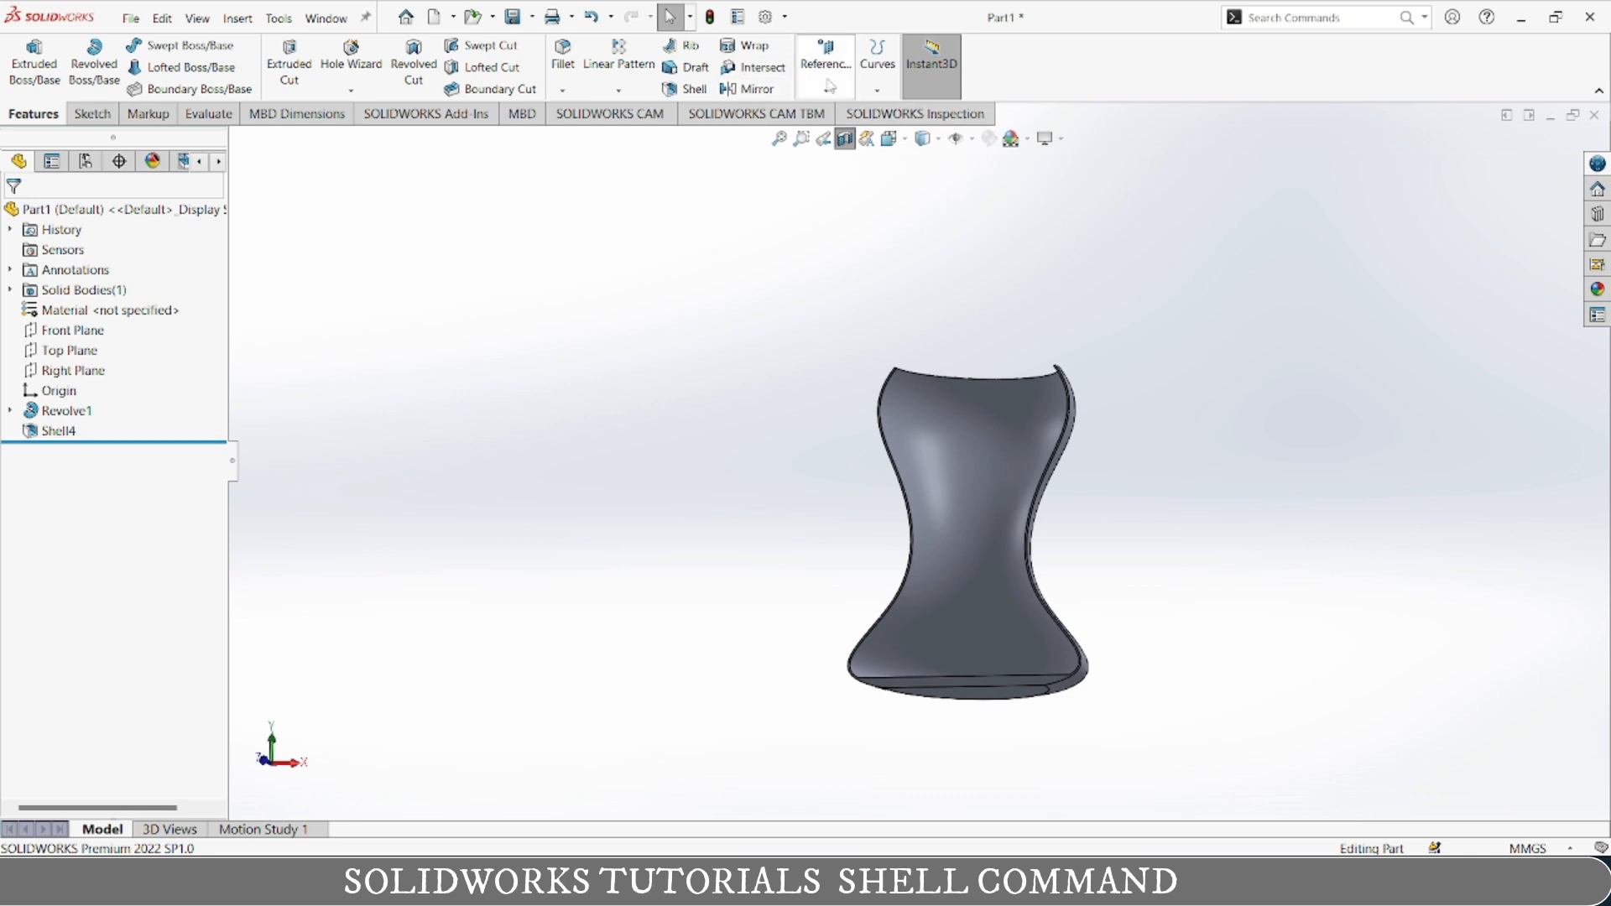
pyautogui.moveTo(979, 669); pyautogui.dragTo(925, 710, button='middle')
pyautogui.scroll(-5, 925, 709)
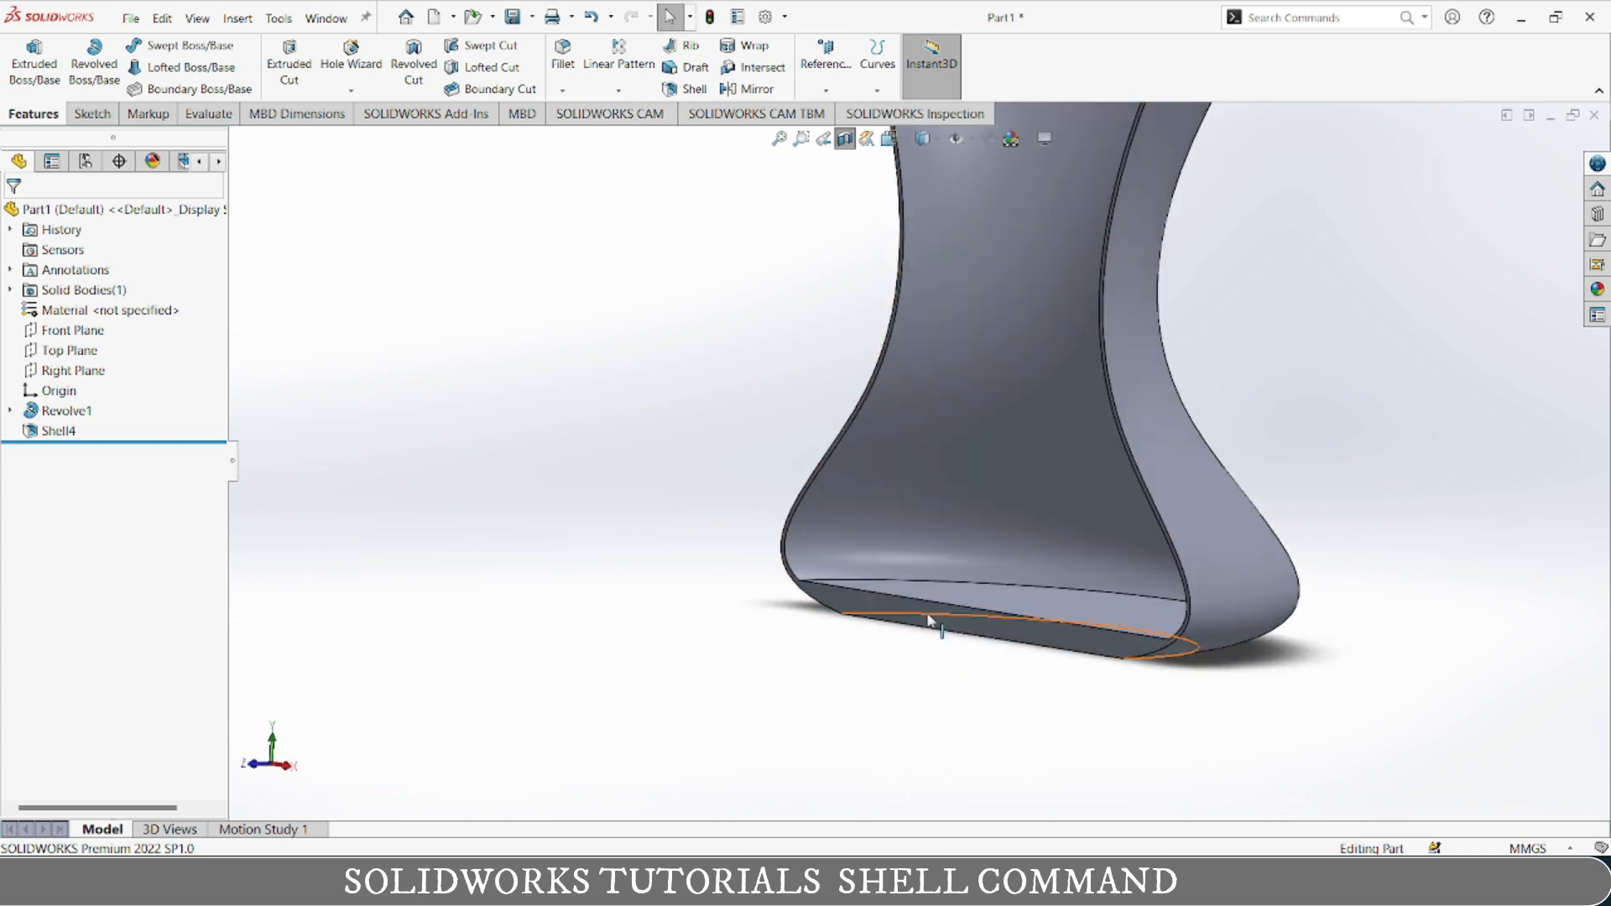
pyautogui.moveTo(925, 586); pyautogui.dragTo(1096, 426, button='middle')
pyautogui.scroll(-6, 1166, 222)
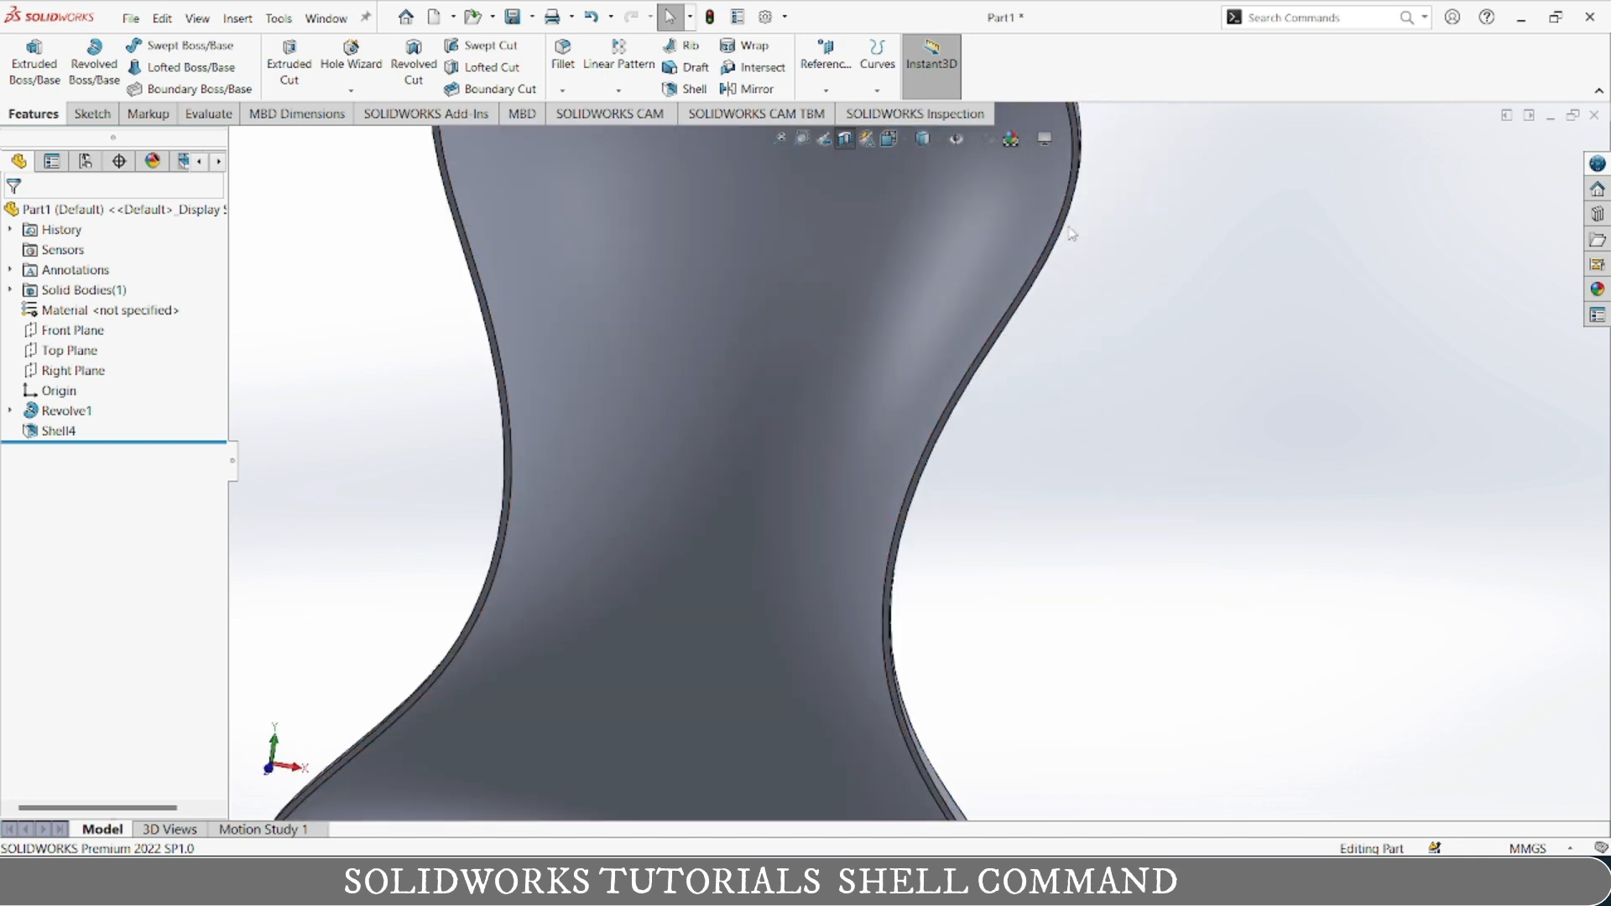
pyautogui.scroll(6, 1058, 245)
pyautogui.moveTo(847, 698); pyautogui.dragTo(831, 631, button='middle')
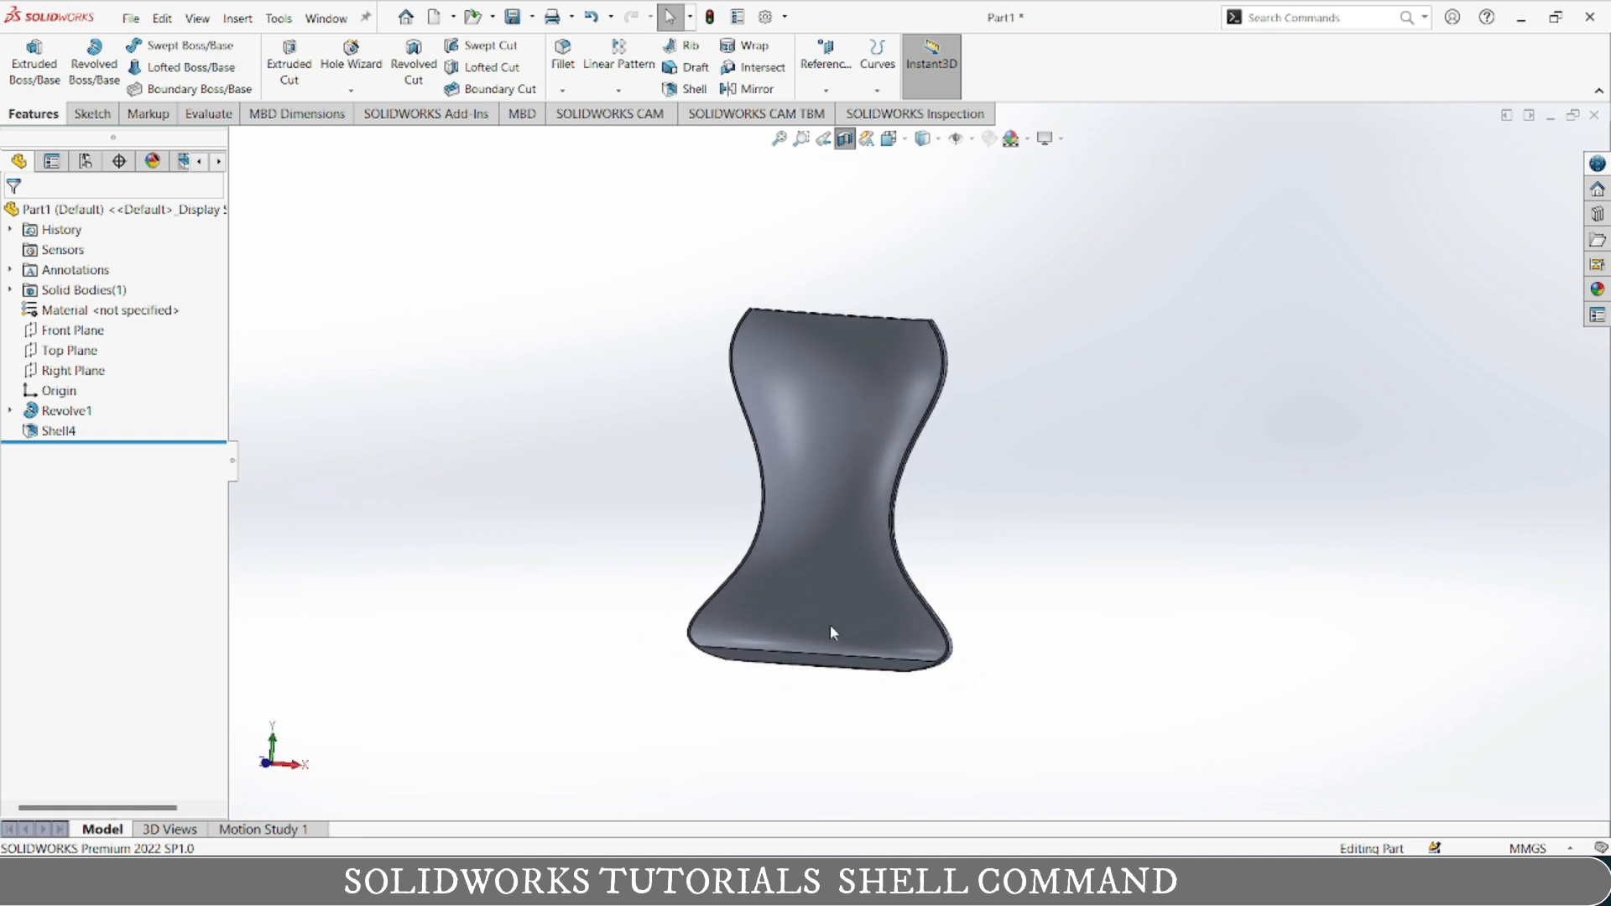